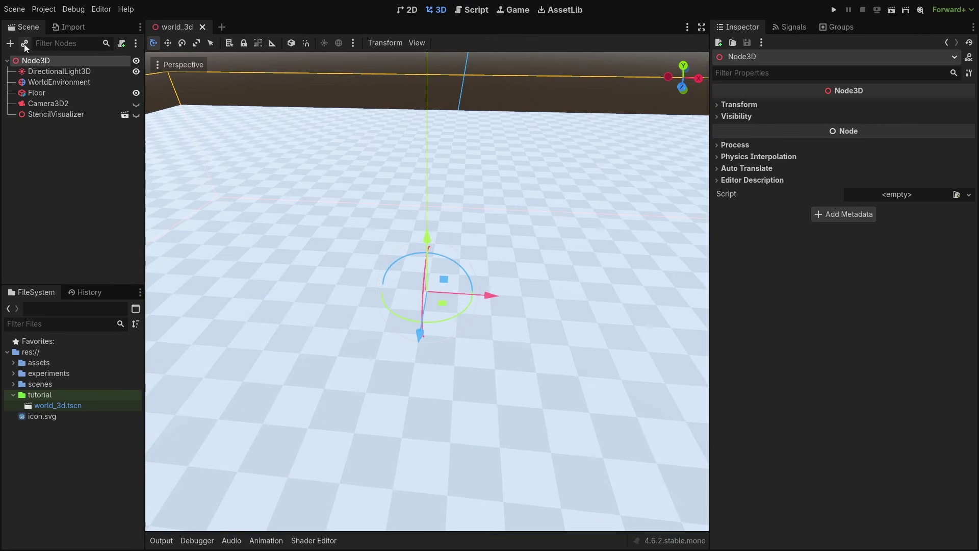
# Add a CSGCylinder3D node under the root Node3D of the world_3d scene
pyautogui.click(11, 43)
pyautogui.write('csg')
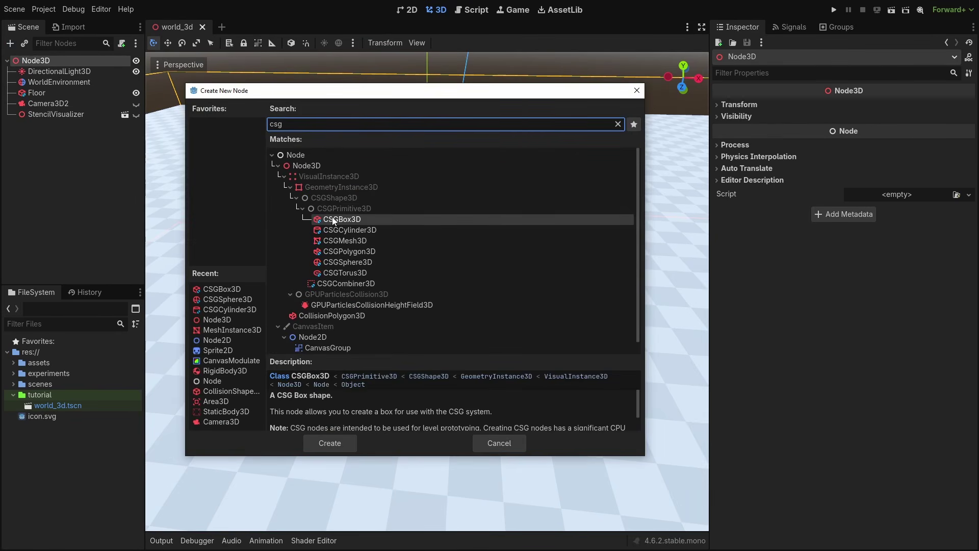
pyautogui.click(361, 230)
pyautogui.doubleClick(361, 230)
pyautogui.scroll(5, 431, 316)
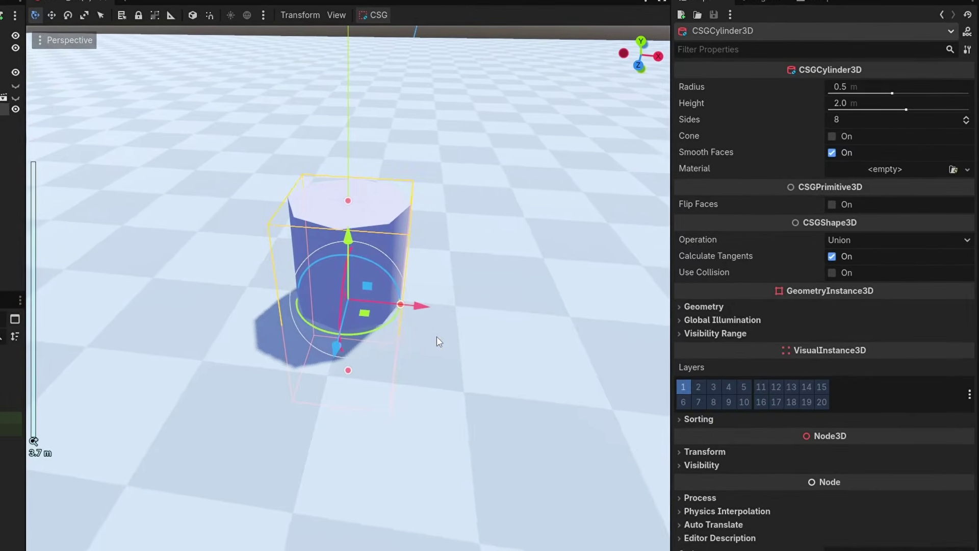
# Flatten the cylinder to a height of about 0.165 m and set its number of sides to 12
pyautogui.moveTo(901, 101); pyautogui.dragTo(875, 108)
pyautogui.click(843, 114)
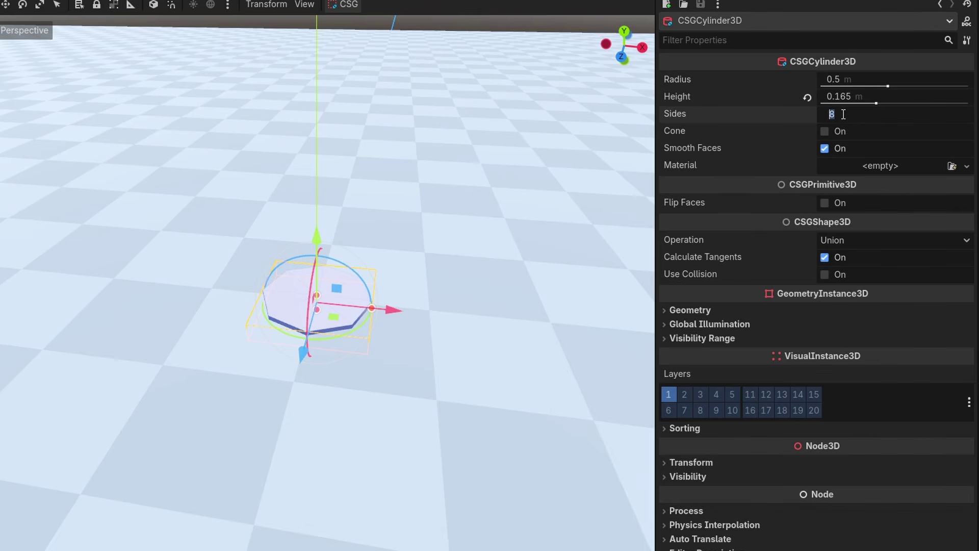
pyautogui.write('12')
pyautogui.press('Return')
pyautogui.scroll(2, 539, 274)
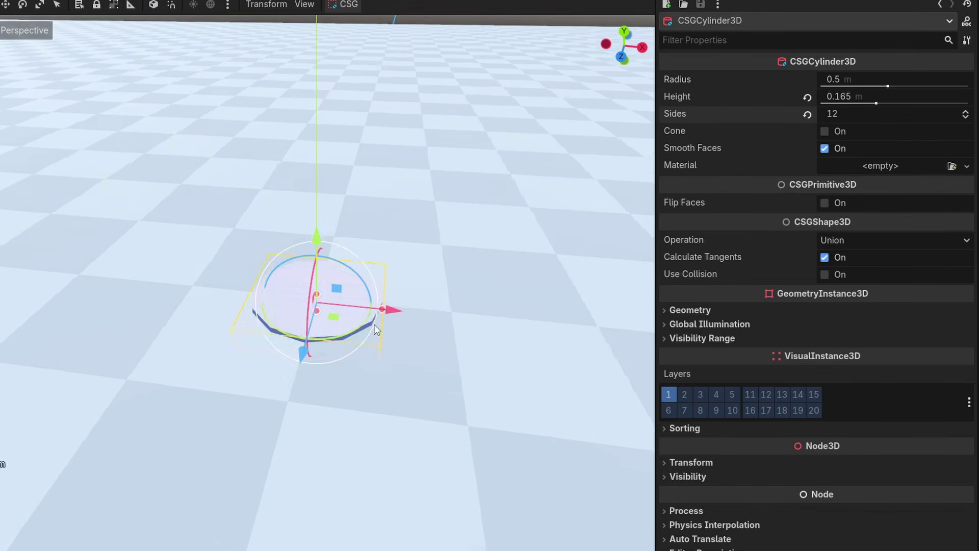
# Assign a new standard material as the cylinder's geometry Material Override
pyautogui.click(748, 312)
pyautogui.scroll(-3, 750, 309)
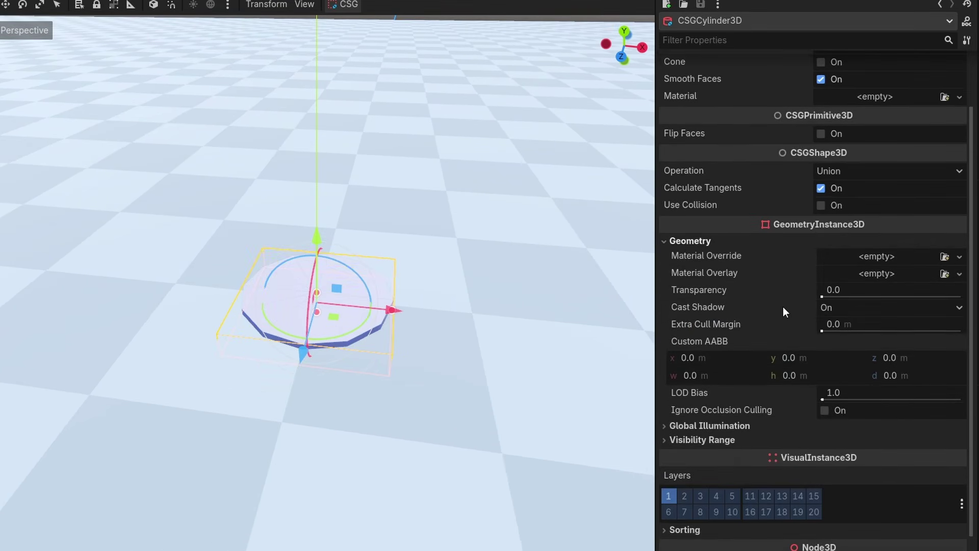
pyautogui.click(877, 258)
pyautogui.click(877, 288)
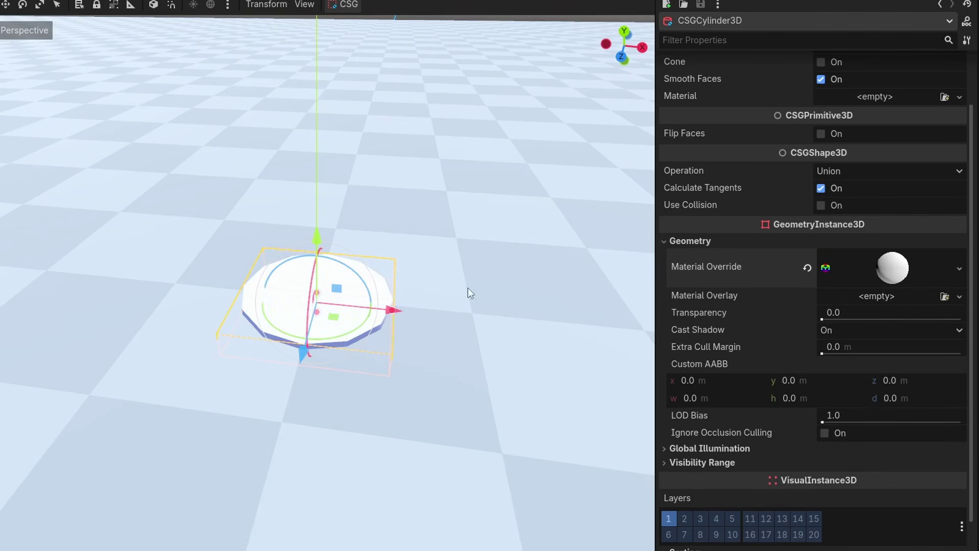
# Set the cylinder's Cast Shadow option to Off, keeping its original position
pyautogui.moveTo(320, 183); pyautogui.dragTo(319, 163)
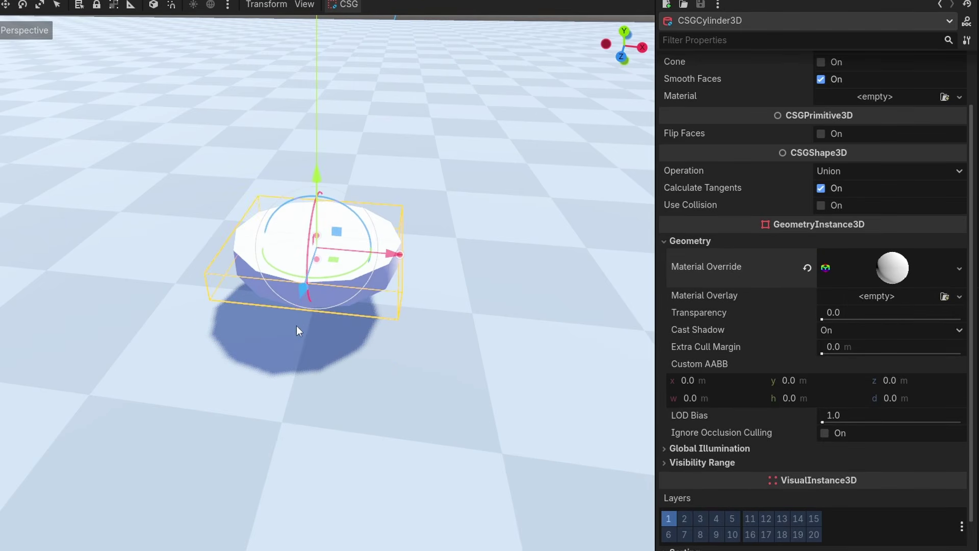
pyautogui.hotkey('ctrl', 'z')
pyautogui.click(843, 329)
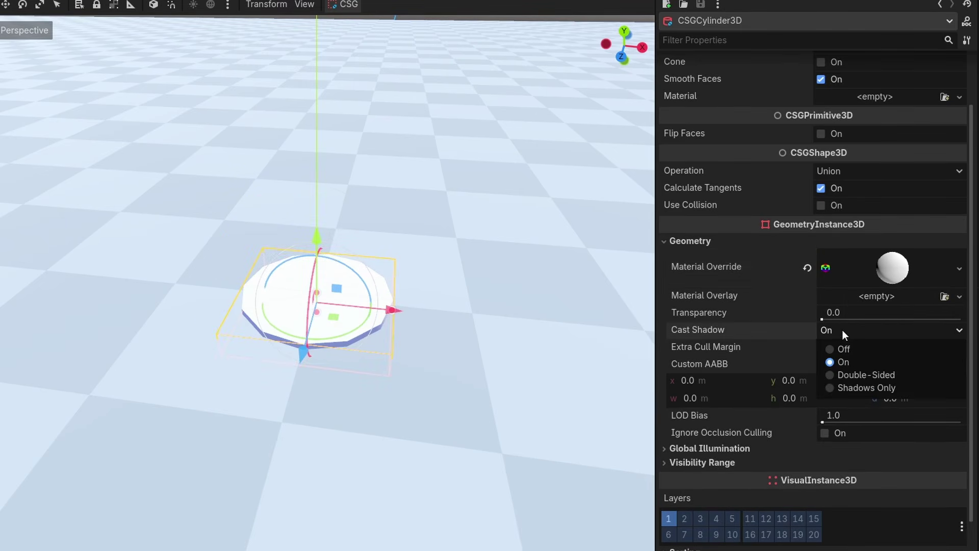
pyautogui.click(848, 349)
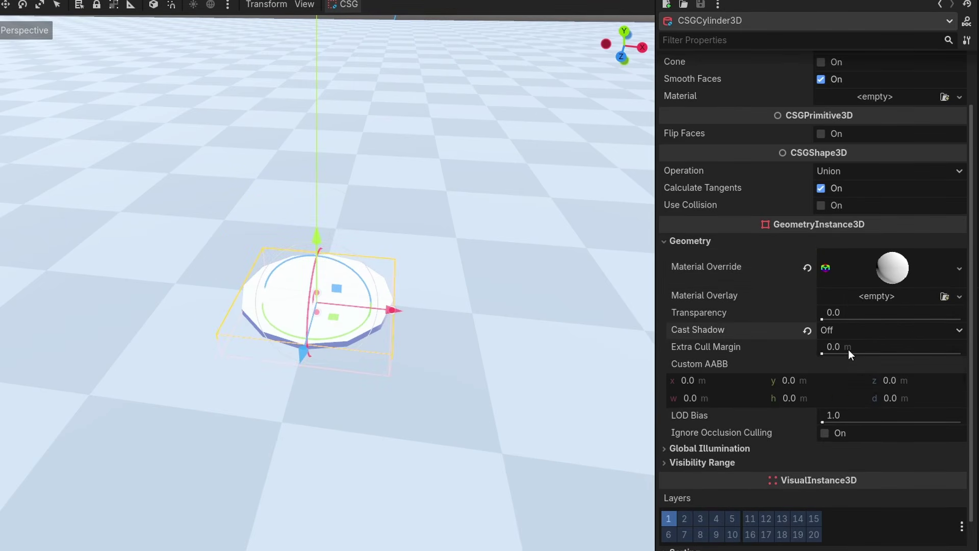
# Enable No Depth Test in the transparency settings of the cylinder's override material
pyautogui.click(874, 275)
pyautogui.scroll(-6, 860, 280)
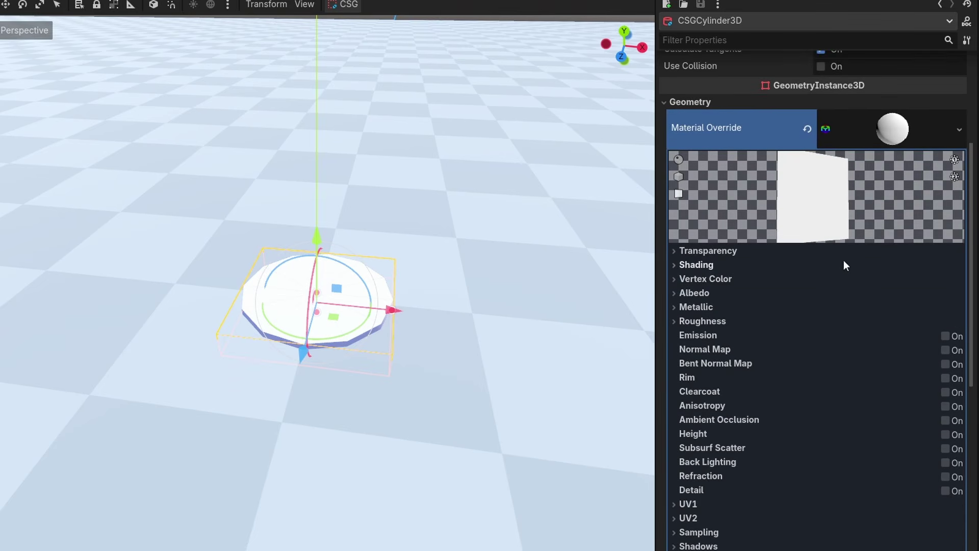
pyautogui.click(715, 111)
pyautogui.click(828, 195)
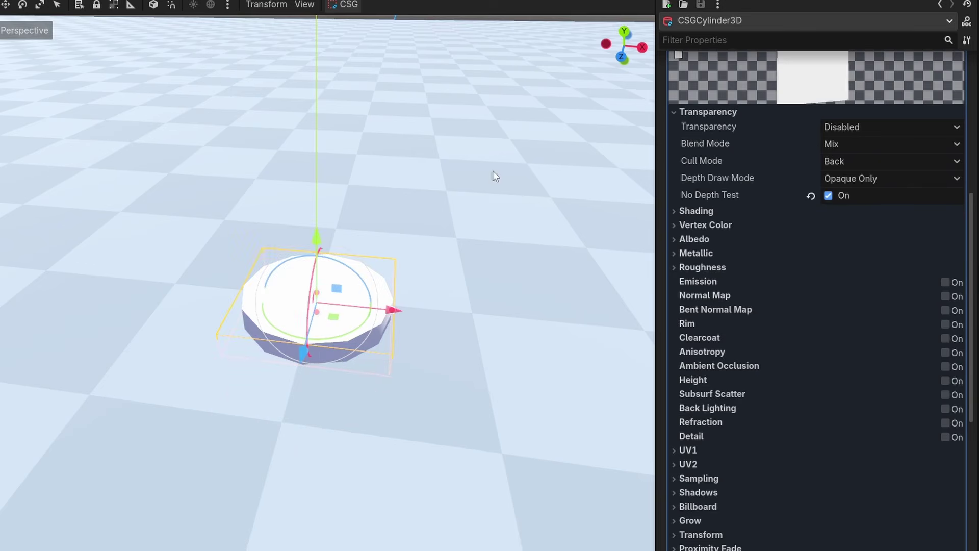
# Set the cylinder material's stencil mode to Custom and enable its Write flag
pyautogui.scroll(-3, 812, 297)
pyautogui.click(714, 434)
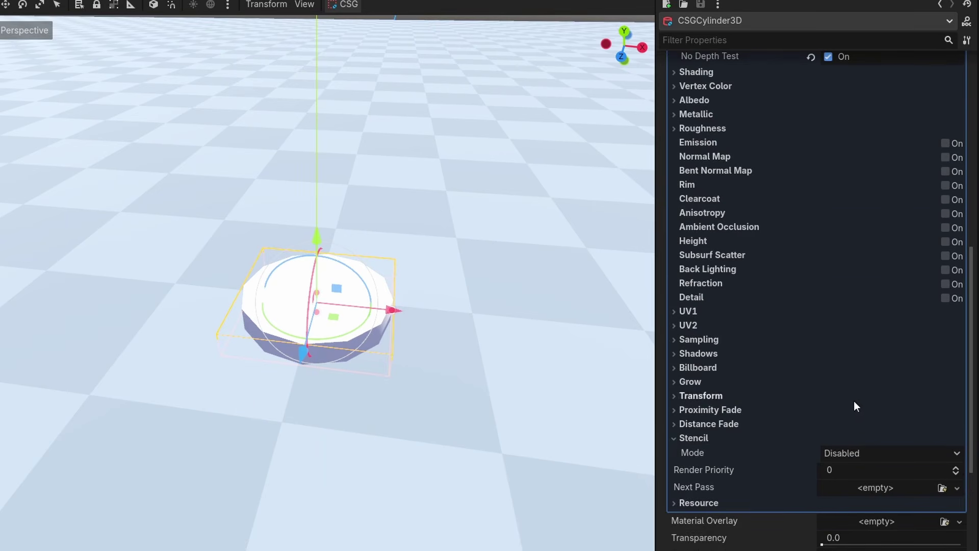
pyautogui.scroll(-3, 857, 398)
pyautogui.click(863, 314)
pyautogui.click(852, 370)
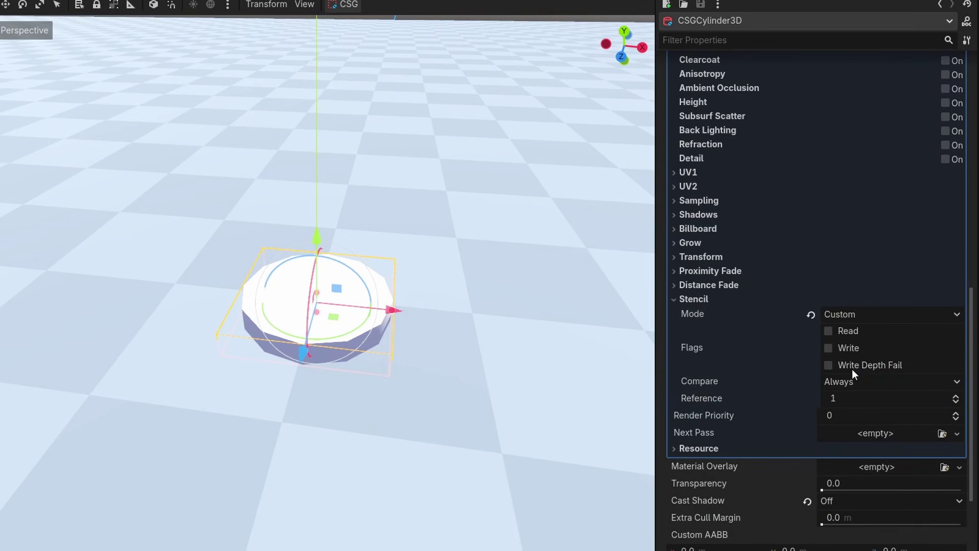
pyautogui.click(834, 348)
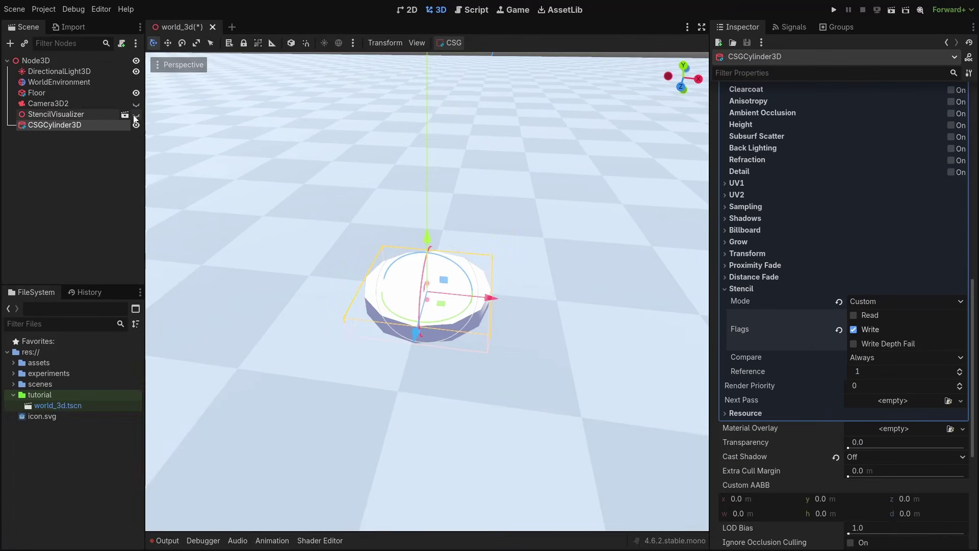
# Show the StencilVisualizer to examine what the cylinder writes to the stencil buffer, and hide it again
pyautogui.click(135, 114)
pyautogui.scroll(-10, 473, 243)
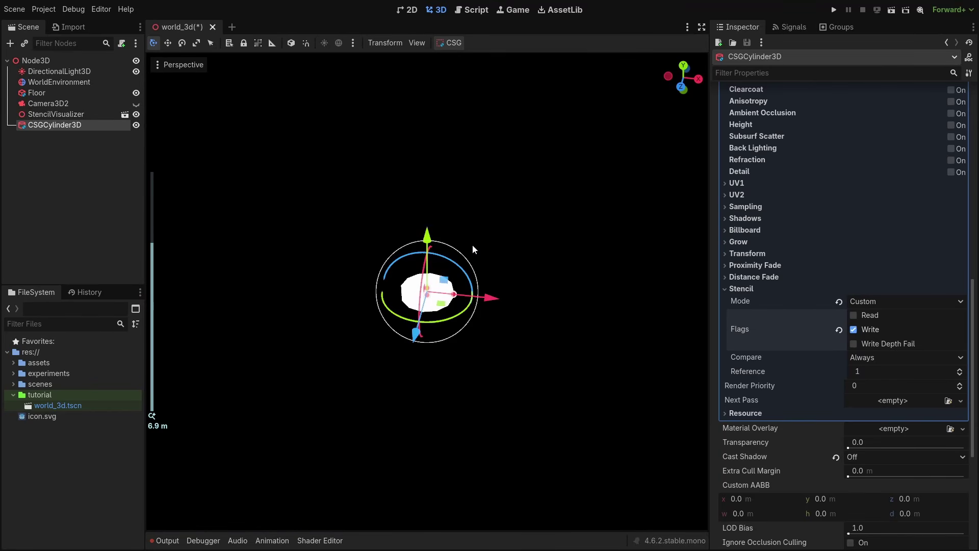
pyautogui.moveTo(473, 245); pyautogui.dragTo(537, 271, button='middle')
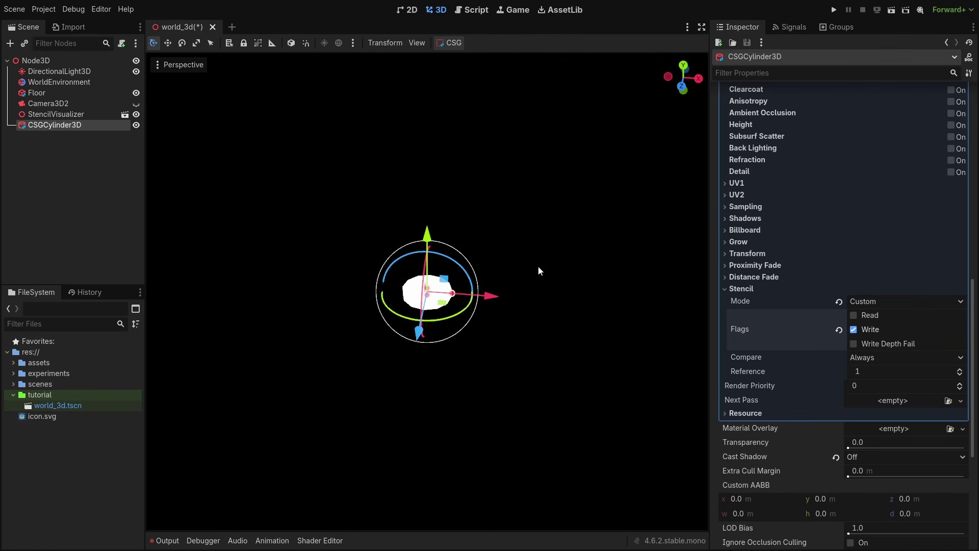
pyautogui.click(138, 115)
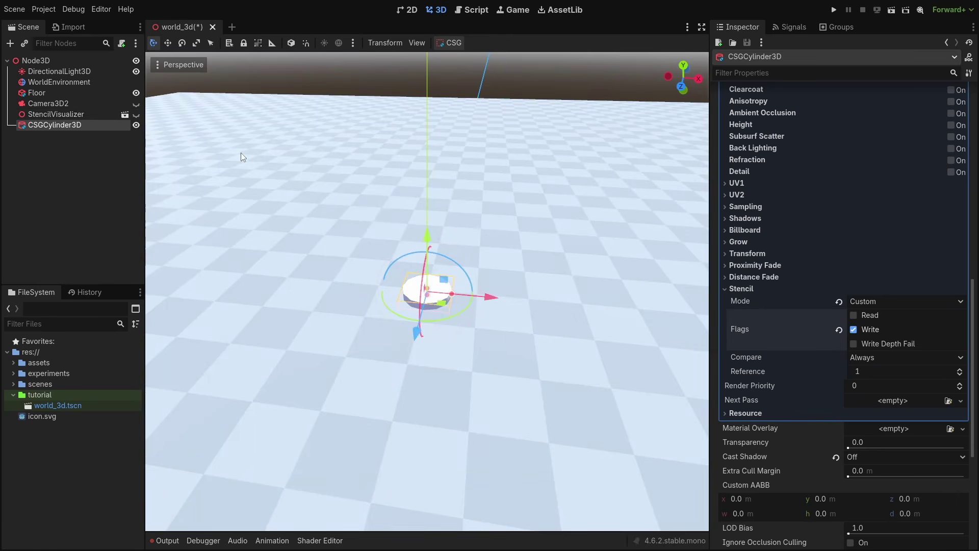
# Set the Floor override material's Transparency to Alpha and its Depth Draw Mode to Always
pyautogui.click(464, 244)
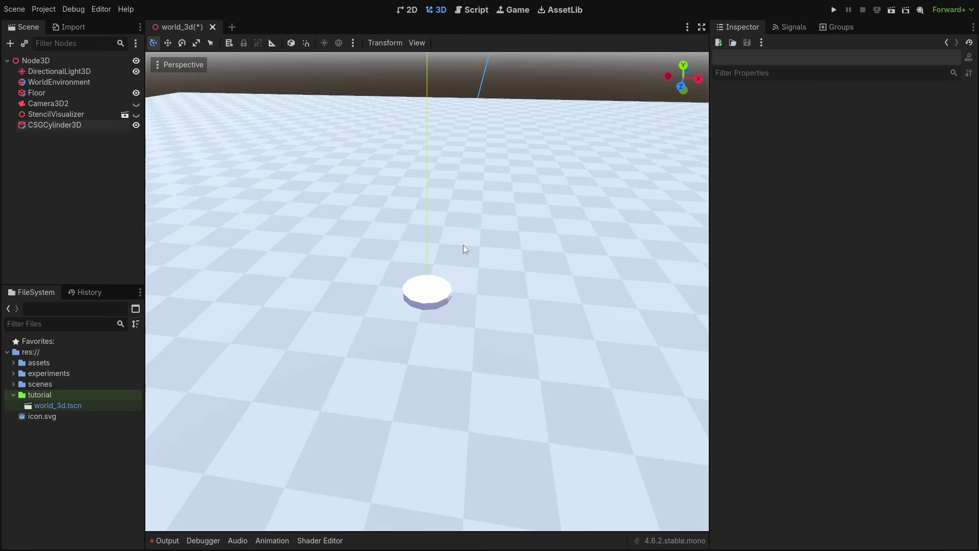
pyautogui.click(362, 240)
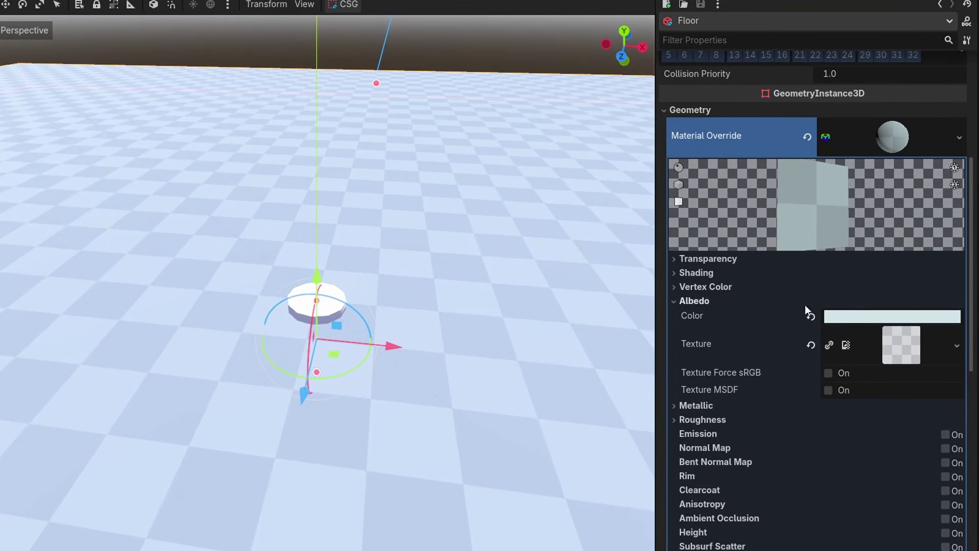
pyautogui.click(690, 301)
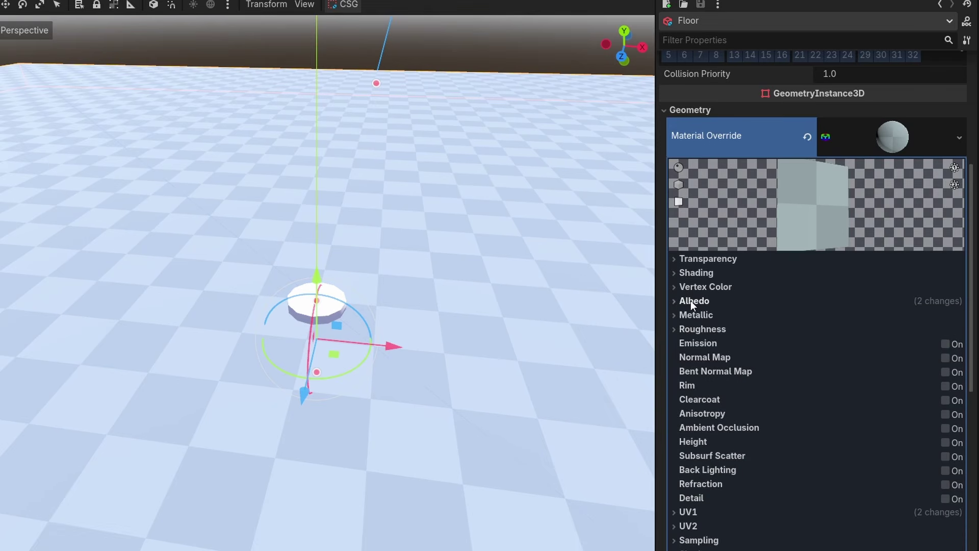
pyautogui.click(718, 261)
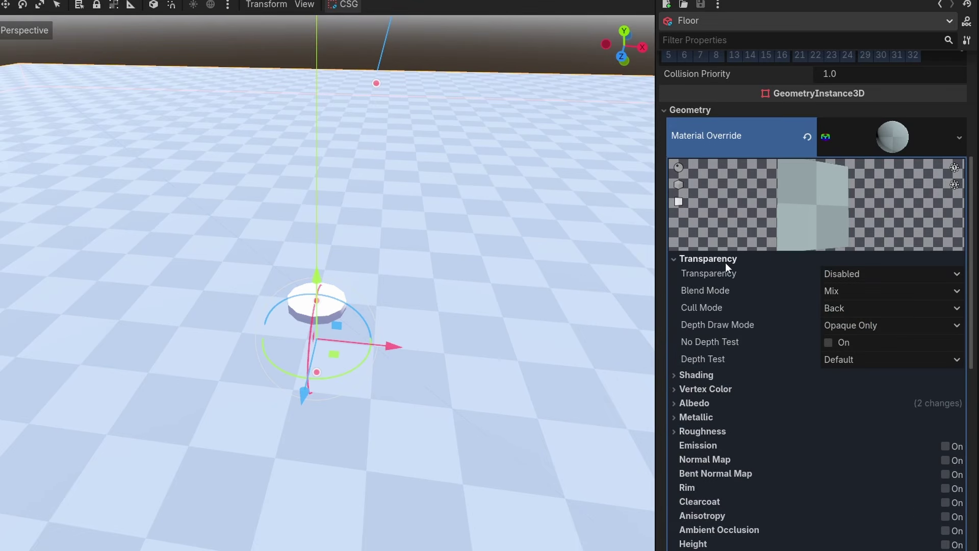
pyautogui.click(864, 275)
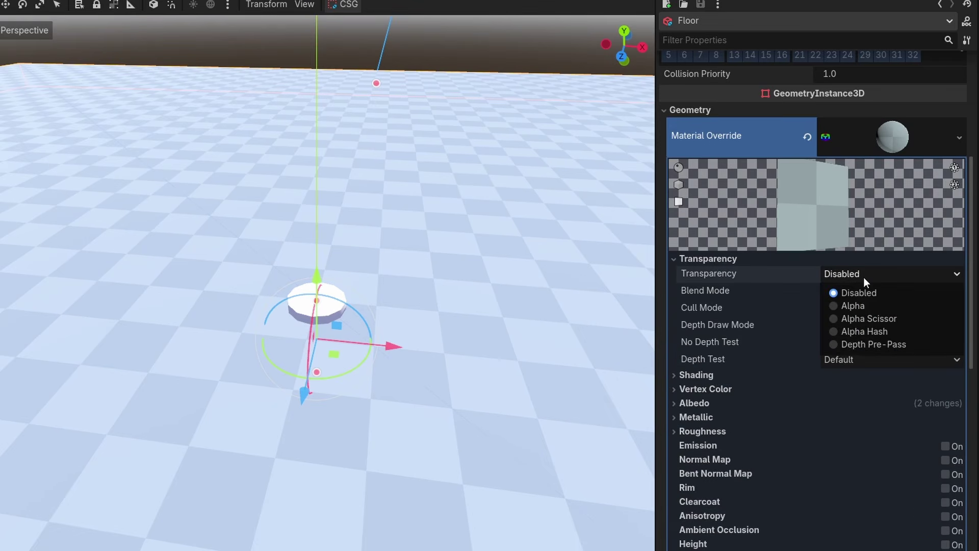
pyautogui.click(856, 305)
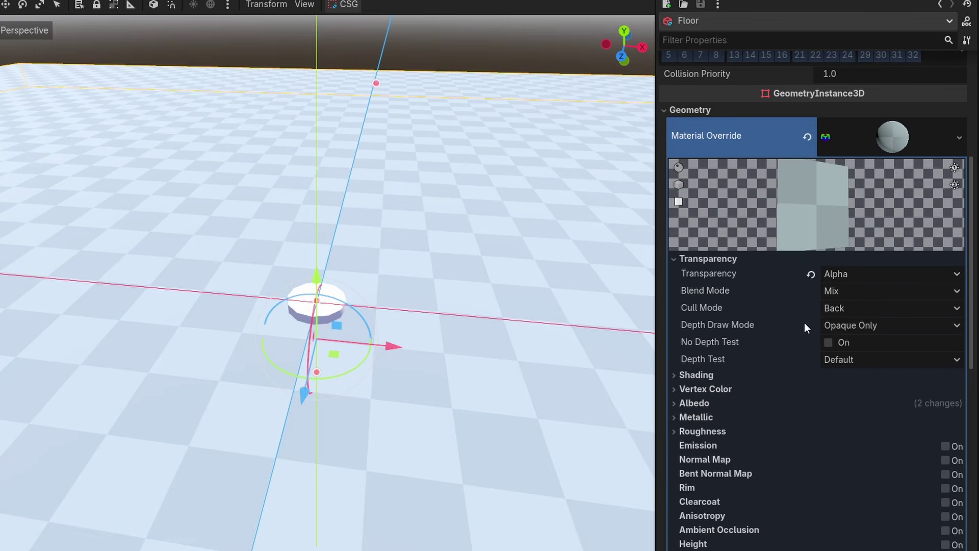
pyautogui.click(871, 326)
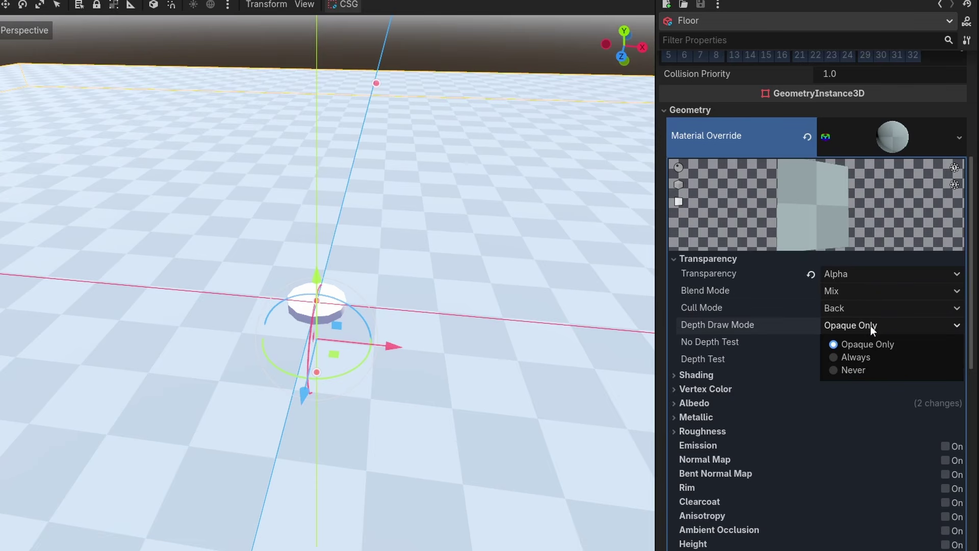
pyautogui.click(865, 358)
pyautogui.scroll(3, 365, 347)
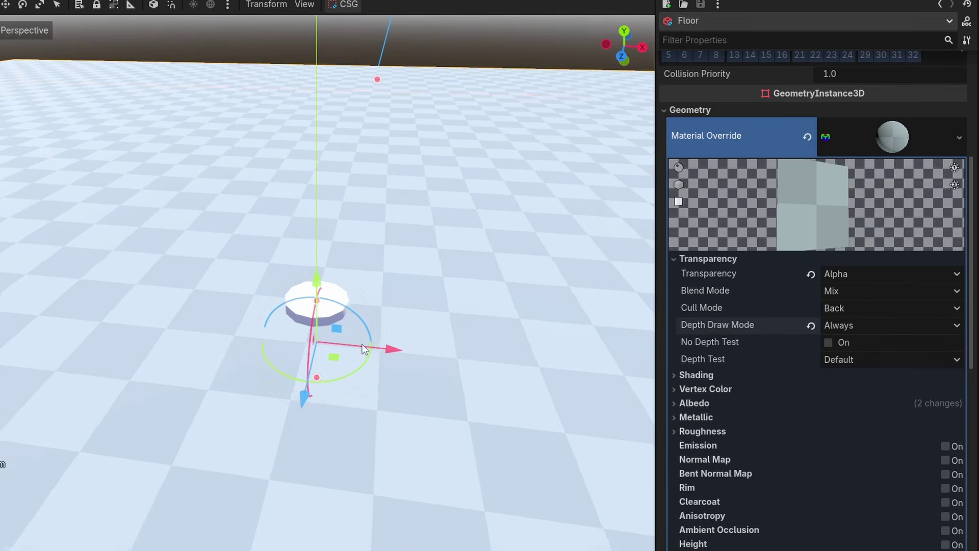
# Set the Floor material's stencil mode to Custom with the Read flag enabled and Compare set to Not Equal
pyautogui.scroll(-3, 825, 377)
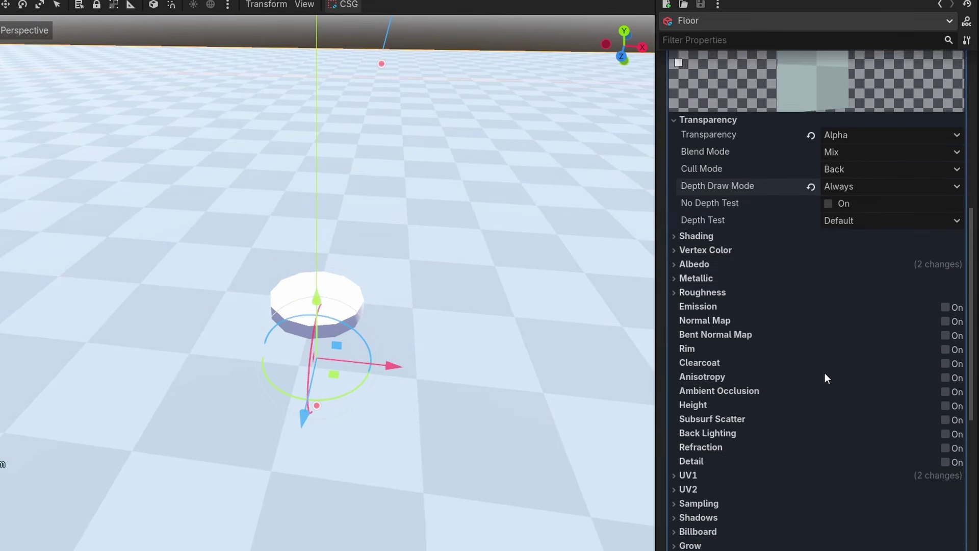
pyautogui.scroll(-6, 825, 373)
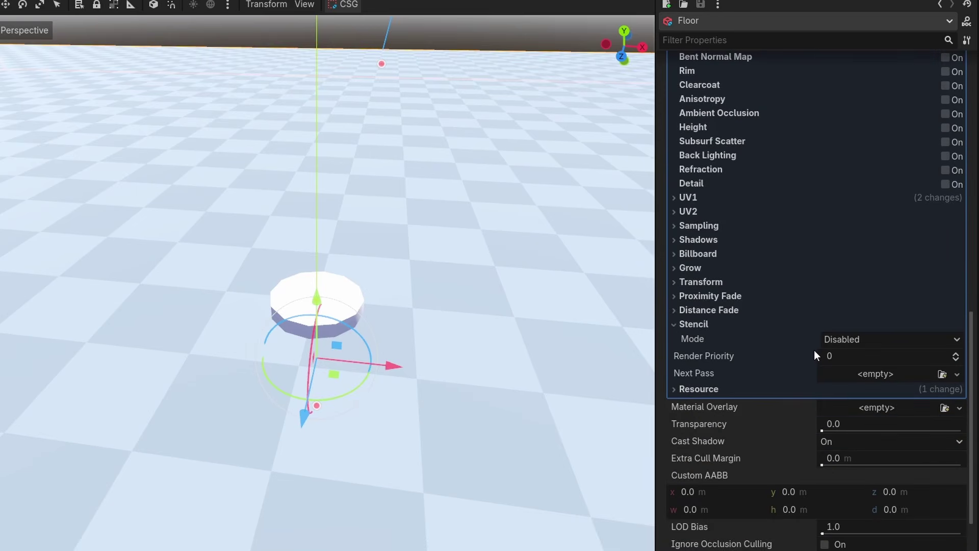
pyautogui.click(699, 323)
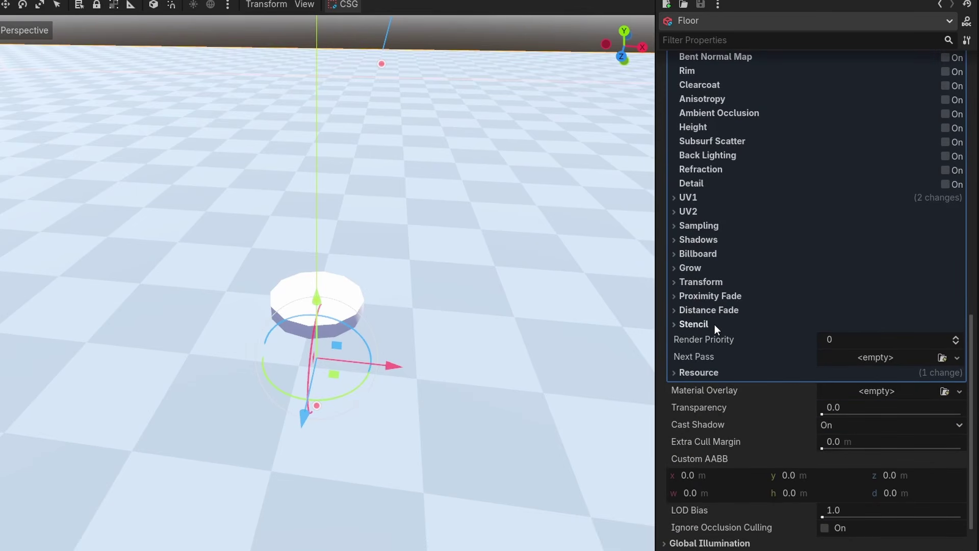
pyautogui.click(715, 324)
pyautogui.click(865, 339)
pyautogui.click(864, 396)
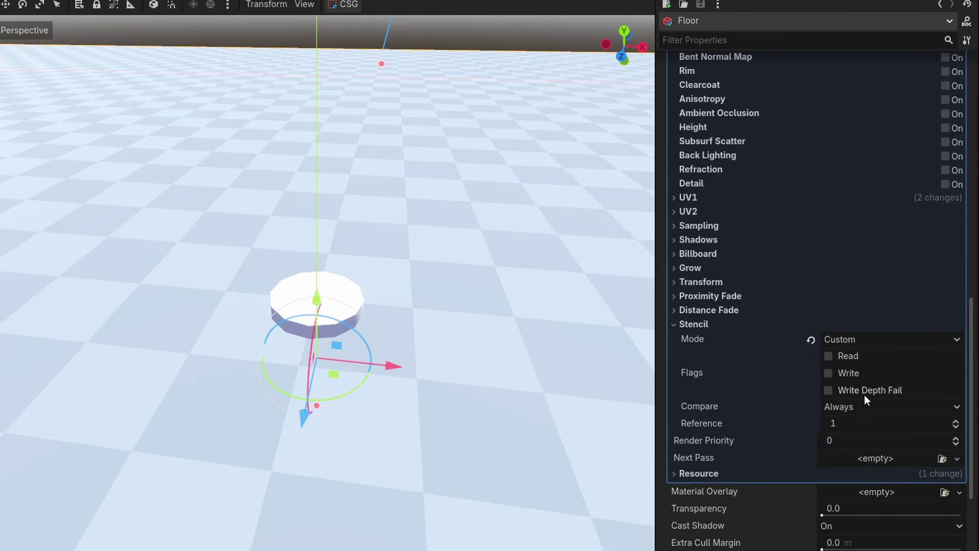
pyautogui.click(831, 356)
pyautogui.click(858, 405)
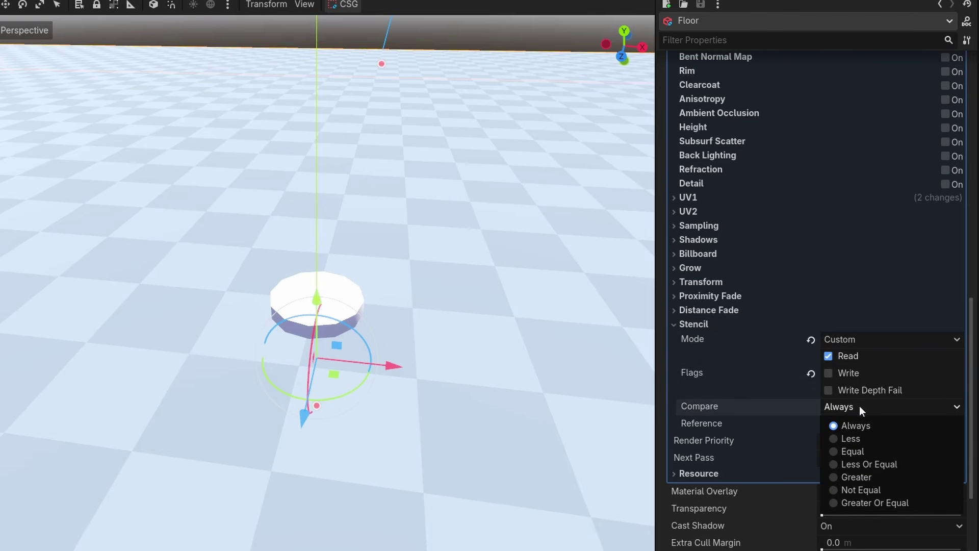
pyautogui.click(880, 490)
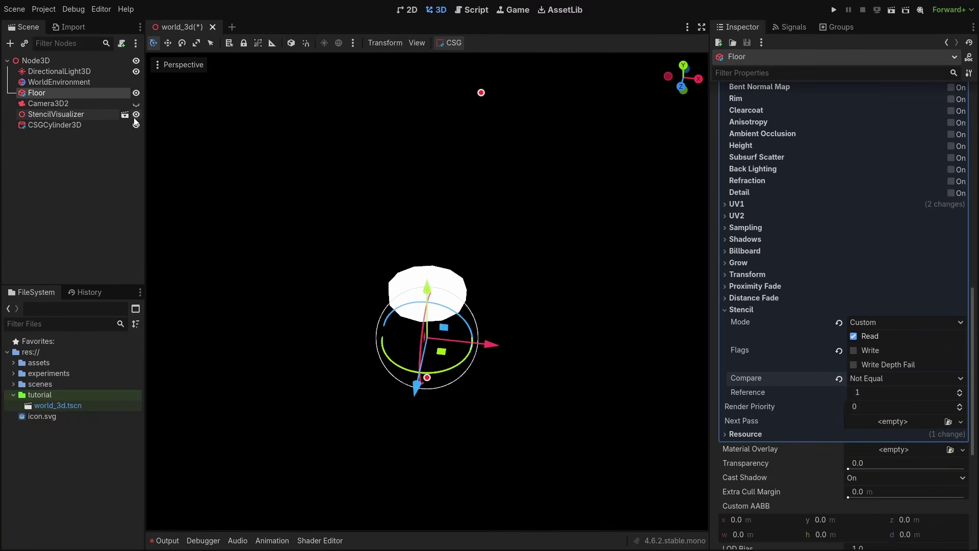
# Hide the StencilVisualizer after checking the stencil buffer and review the Floor material's transparency settings
pyautogui.click(136, 115)
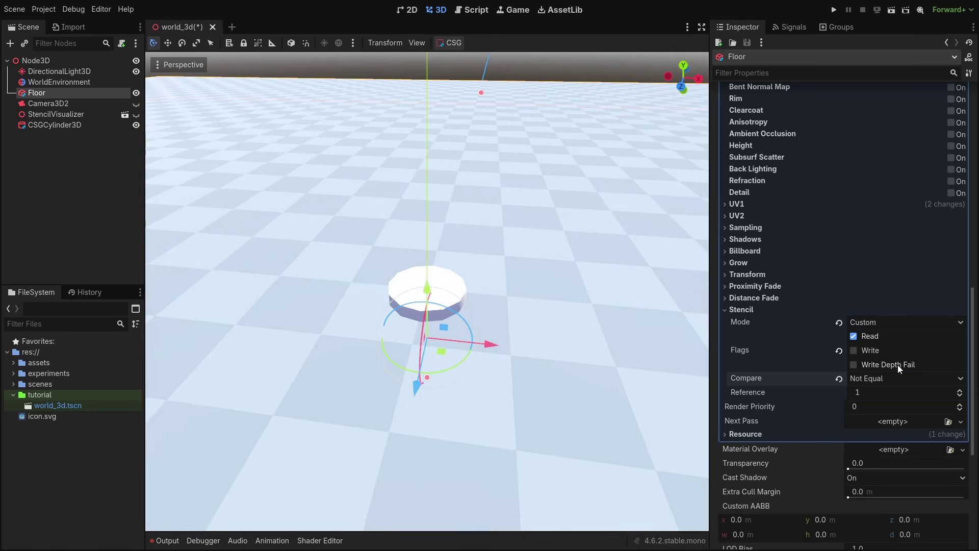
pyautogui.scroll(7, 895, 364)
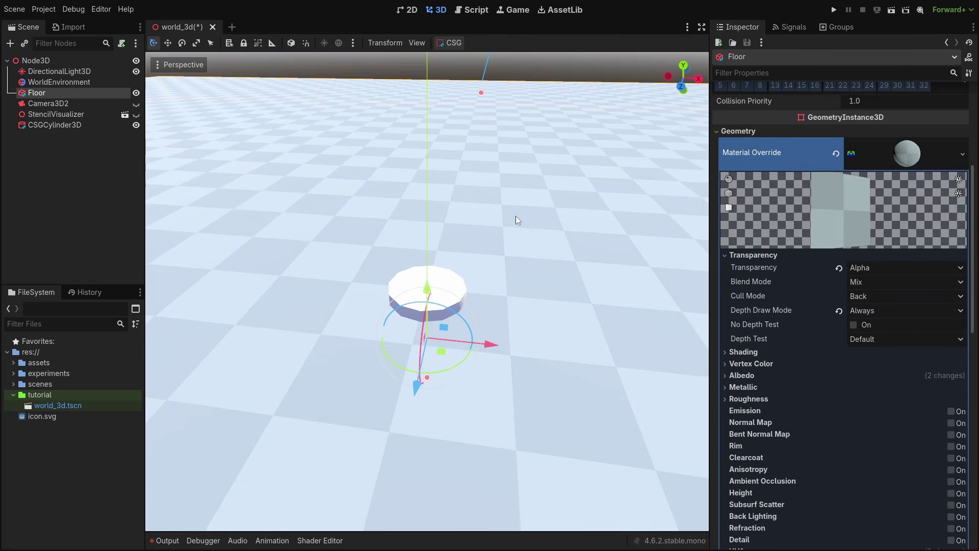
# Select the CSGCylinder3D and test moving it slightly along the vertical axis to examine its effect on the floor
pyautogui.click(88, 159)
pyautogui.click(56, 124)
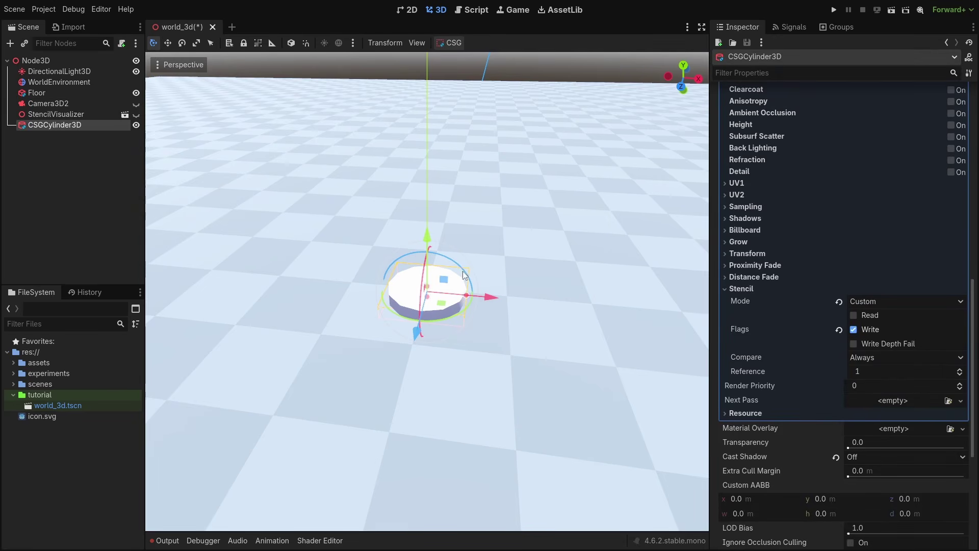
pyautogui.moveTo(427, 233); pyautogui.dragTo(431, 225)
pyautogui.scroll(3, 480, 303)
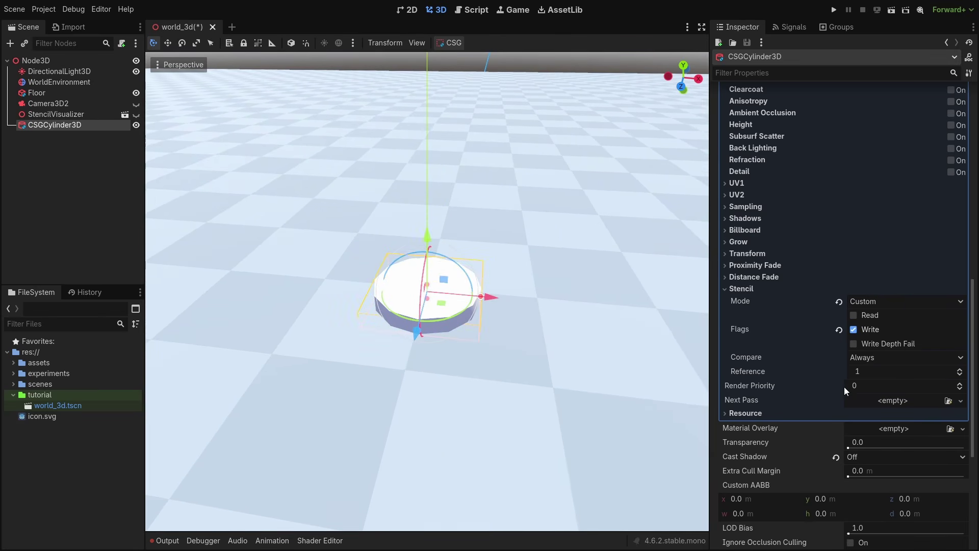
# Set the CSGCylinder3D material's Render Priority to -1 and the cylinder's geometry Transparency to 1.0, checking the hole from several angles
pyautogui.click(959, 391)
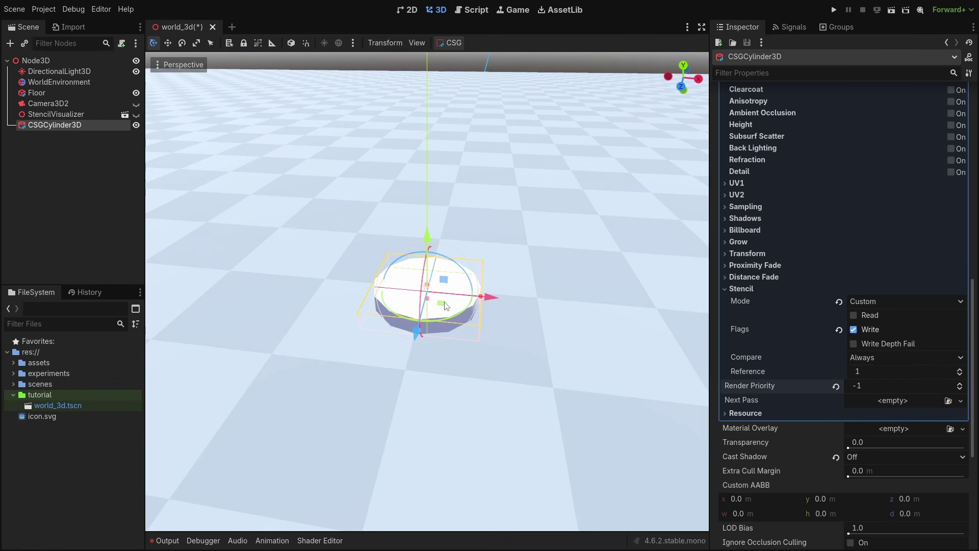
pyautogui.moveTo(849, 447); pyautogui.dragTo(964, 447)
pyautogui.scroll(-1, 964, 448)
pyautogui.scroll(1, 964, 448)
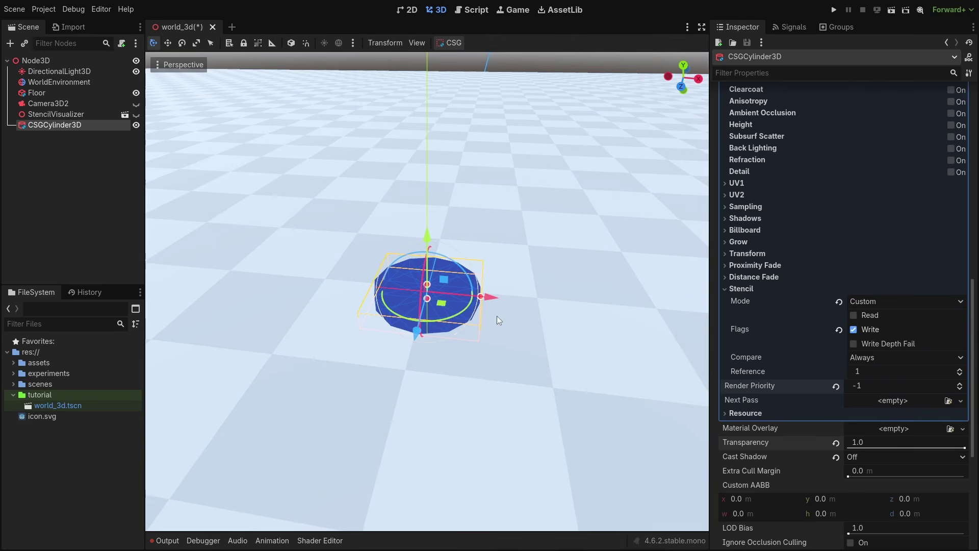
pyautogui.moveTo(499, 320); pyautogui.dragTo(287, 250, button='middle')
pyautogui.click(396, 249)
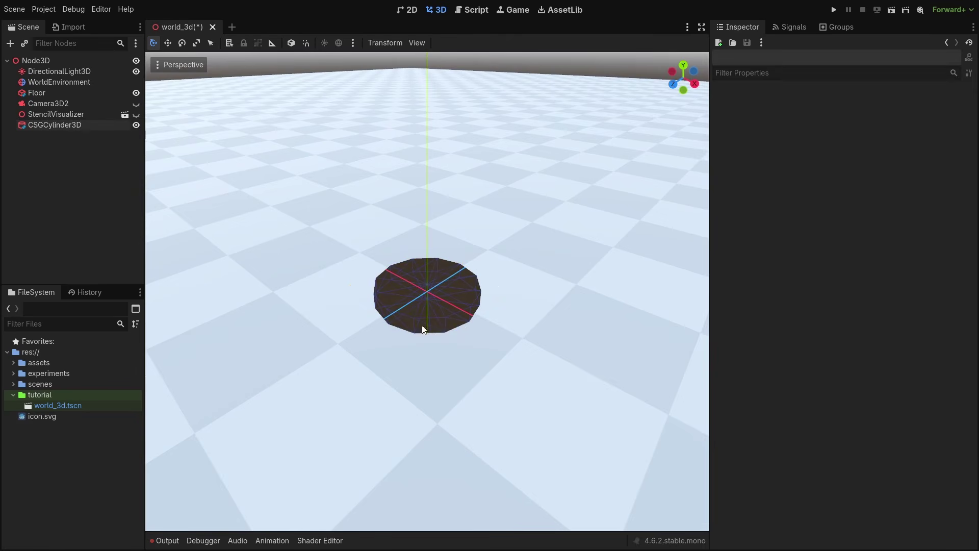
pyautogui.moveTo(396, 250); pyautogui.dragTo(518, 328, button='middle')
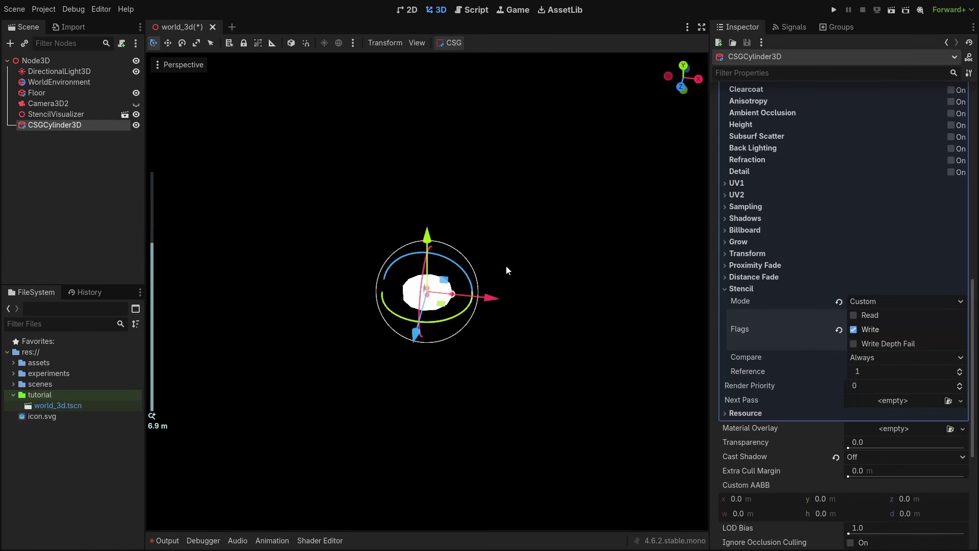
pyautogui.moveTo(506, 265); pyautogui.dragTo(546, 262, button='middle')
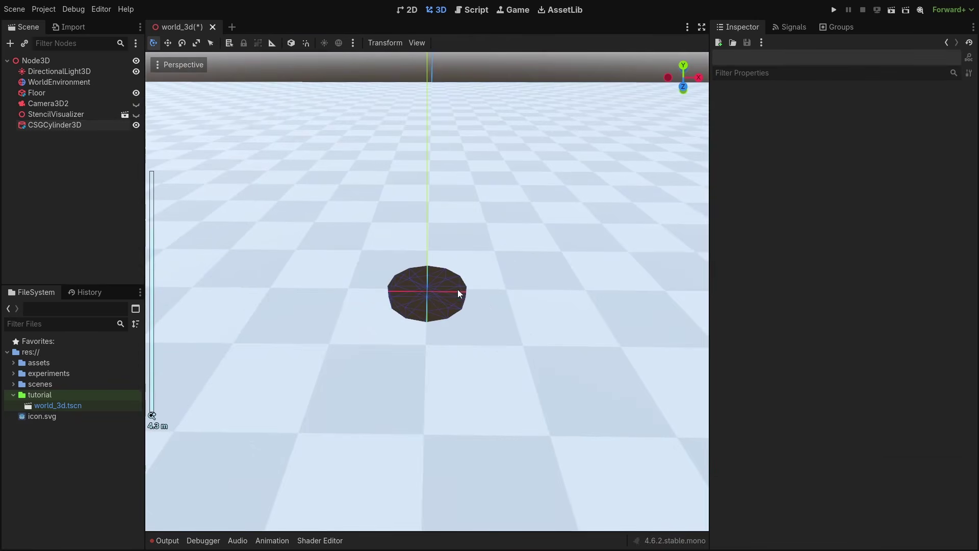
# Rename the CSGCylinder3D node to Hole and set its height to 0.01 m
pyautogui.doubleClick(69, 126)
pyautogui.write('Hole')
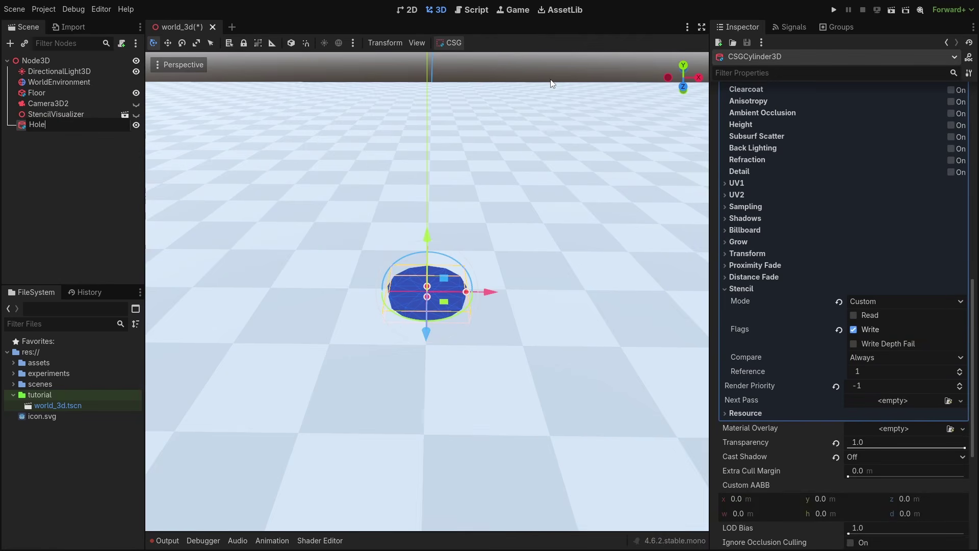
pyautogui.press('Return')
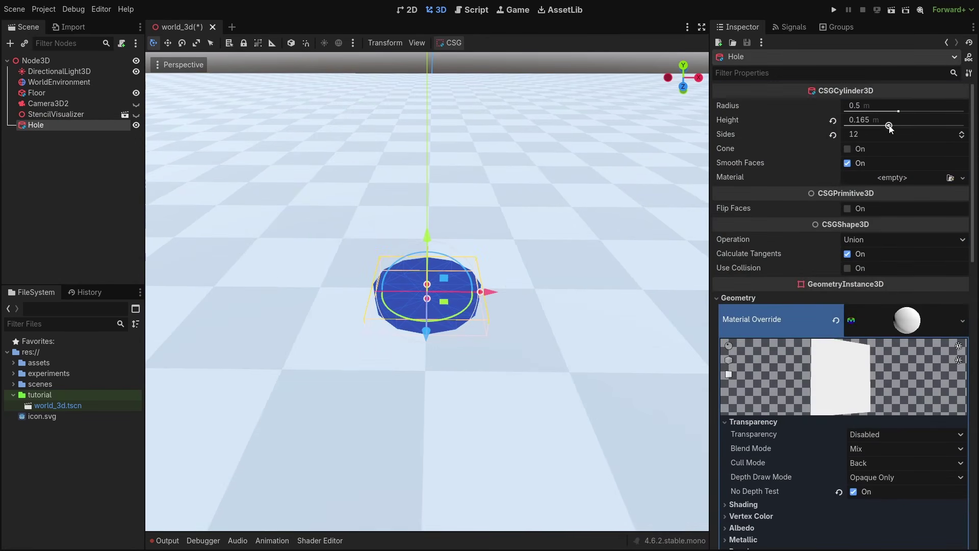
pyautogui.moveTo(889, 126); pyautogui.dragTo(887, 118)
pyautogui.click(887, 119)
pyautogui.write('.01')
pyautogui.press('Return')
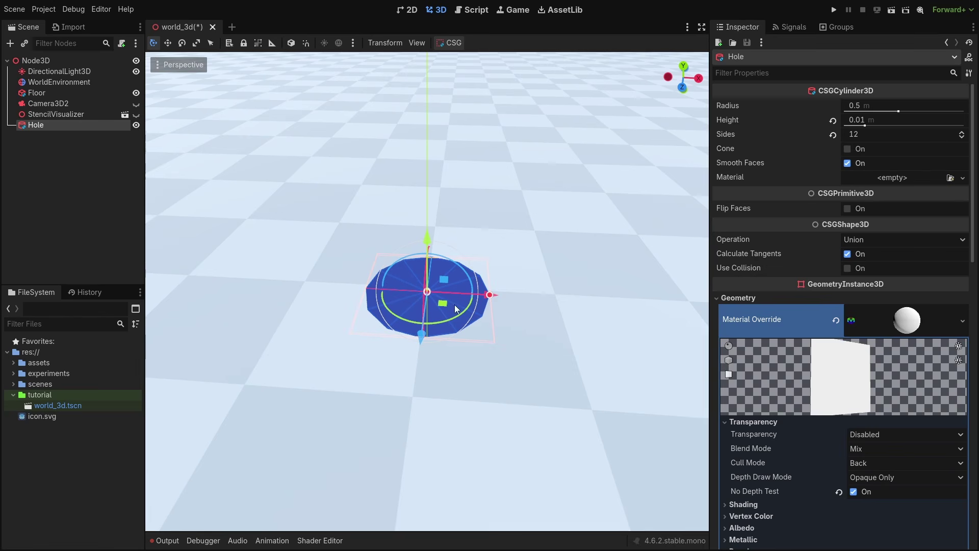
# Try moving the Hole freely across the floor to examine the cut-out effect
pyautogui.press('g')
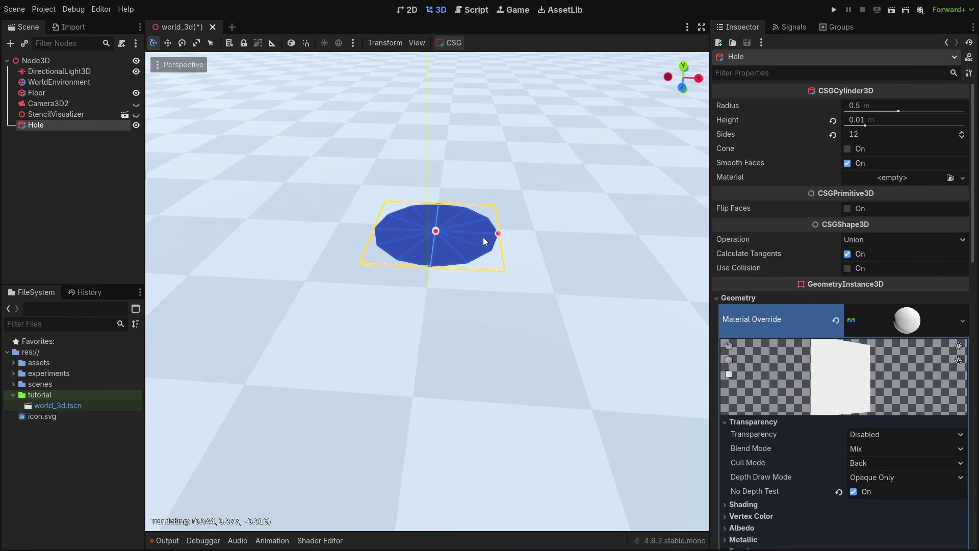
pyautogui.click(490, 265)
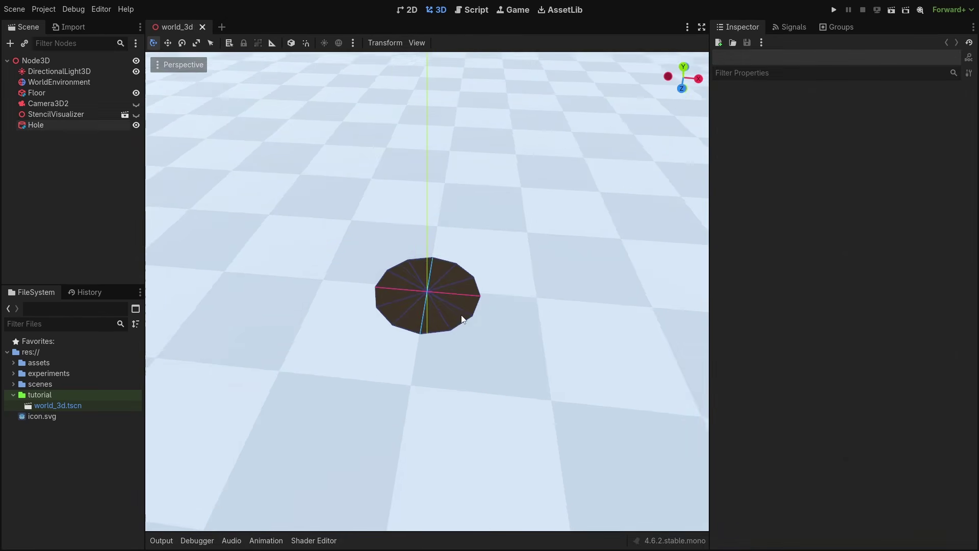
pyautogui.moveTo(463, 319); pyautogui.dragTo(458, 282, button='middle')
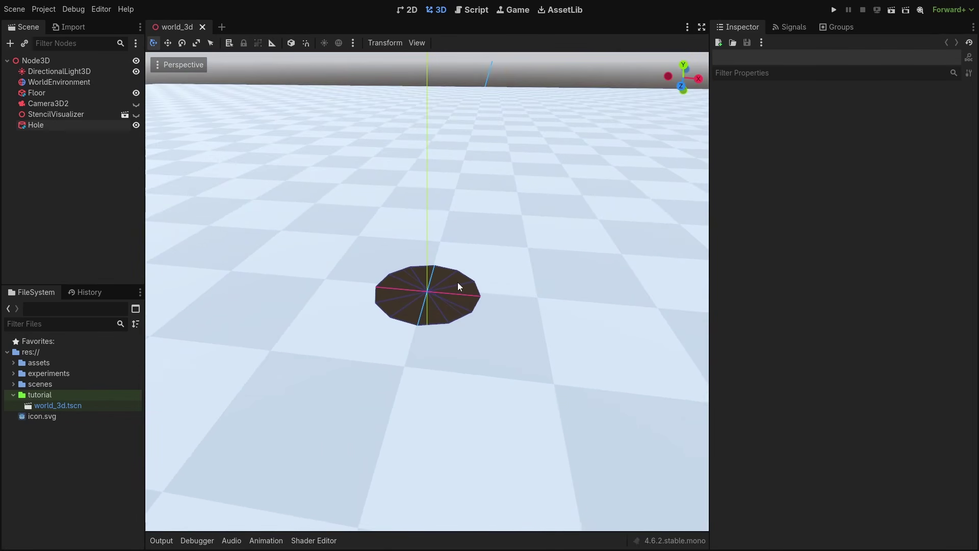
# Add a second CSGCylinder3D under the root Node3D, lower it beneath the floor surface and set its sides to 12
pyautogui.click(58, 60)
pyautogui.hotkey('ctrl', 'a')
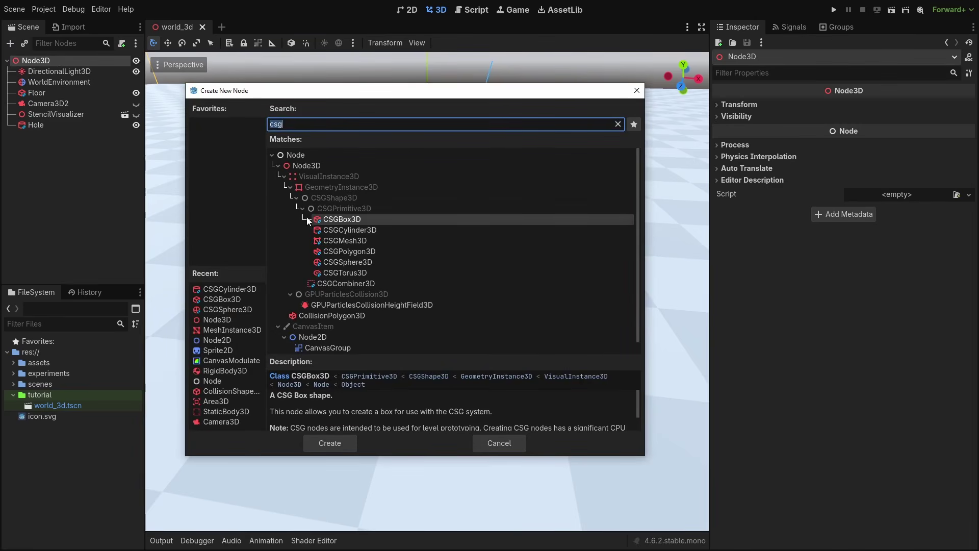
pyautogui.doubleClick(341, 229)
pyautogui.moveTo(429, 278); pyautogui.dragTo(431, 310)
pyautogui.click(852, 135)
pyautogui.write('12')
pyautogui.press('Return')
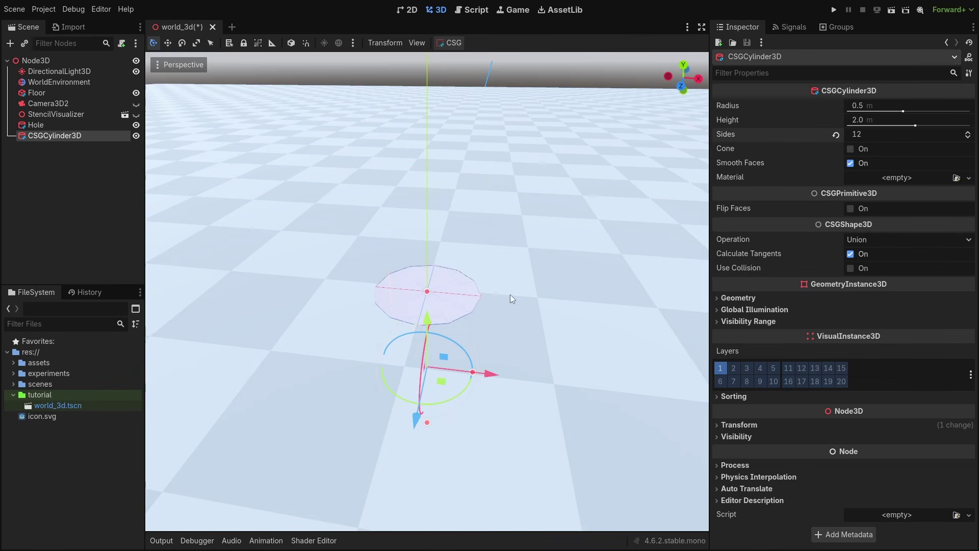
# Give the new CSGCylinder3D a StandardMaterial3D override with Cull Mode set to Front
pyautogui.scroll(3, 510, 294)
pyautogui.click(762, 298)
pyautogui.click(888, 312)
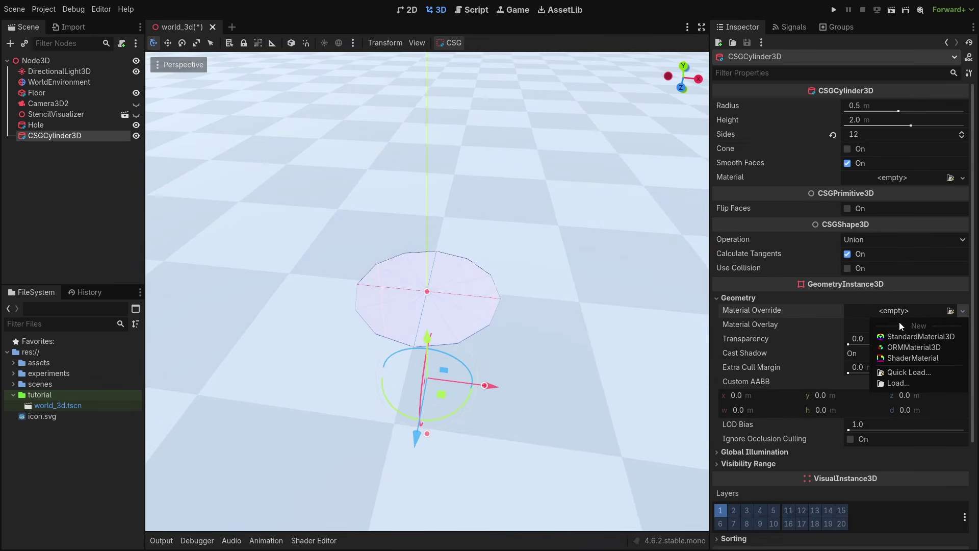
pyautogui.click(898, 324)
pyautogui.click(901, 324)
pyautogui.click(787, 305)
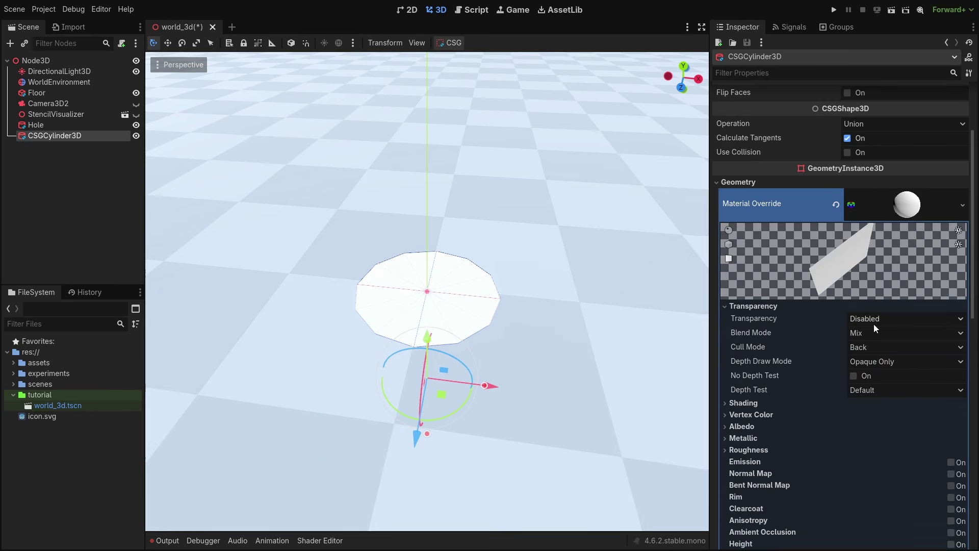
pyautogui.click(867, 347)
pyautogui.click(883, 374)
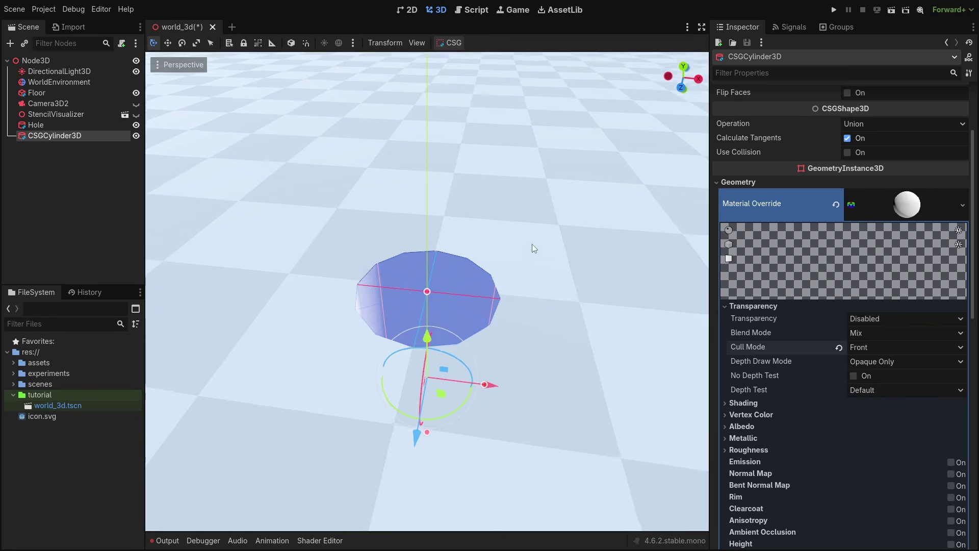
pyautogui.moveTo(531, 244)
pyautogui.mouseDown(button='middle')
pyautogui.moveTo(479, 309)
pyautogui.moveTo(518, 276)
pyautogui.moveTo(526, 230)
pyautogui.mouseUp(button='middle')
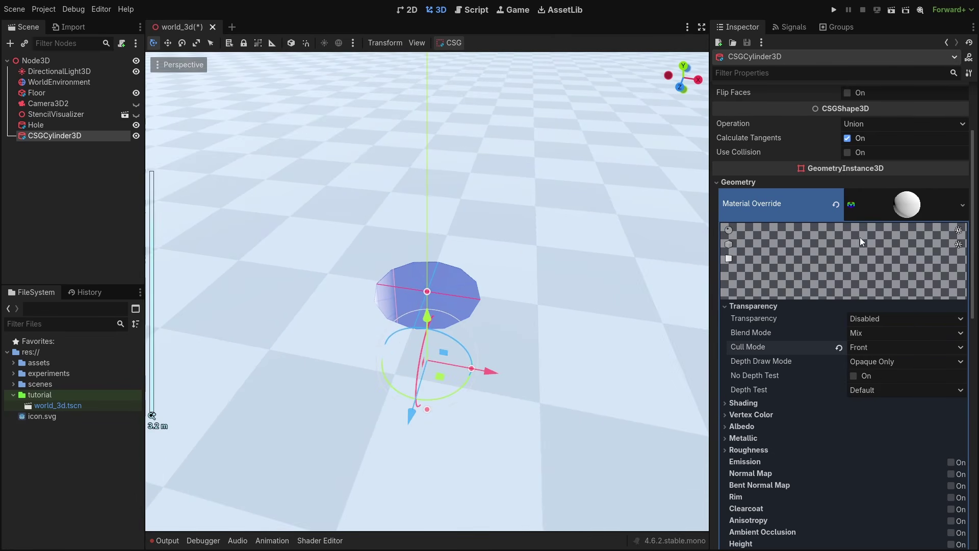
# Replace the new cylinder's material override with white_ch.tres as a unique copy
pyautogui.click(836, 204)
pyautogui.click(887, 193)
pyautogui.click(917, 244)
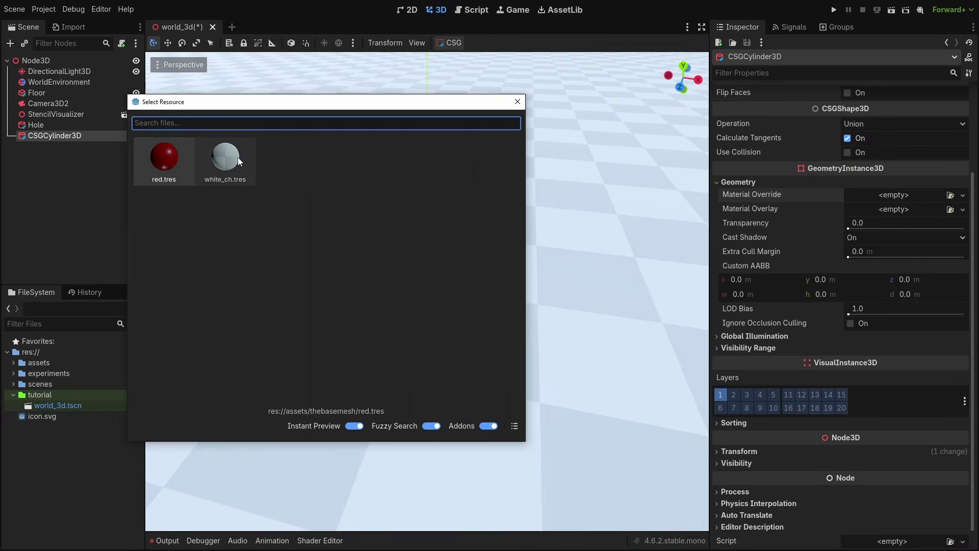
pyautogui.doubleClick(225, 162)
pyautogui.rightClick(911, 197)
pyautogui.click(915, 295)
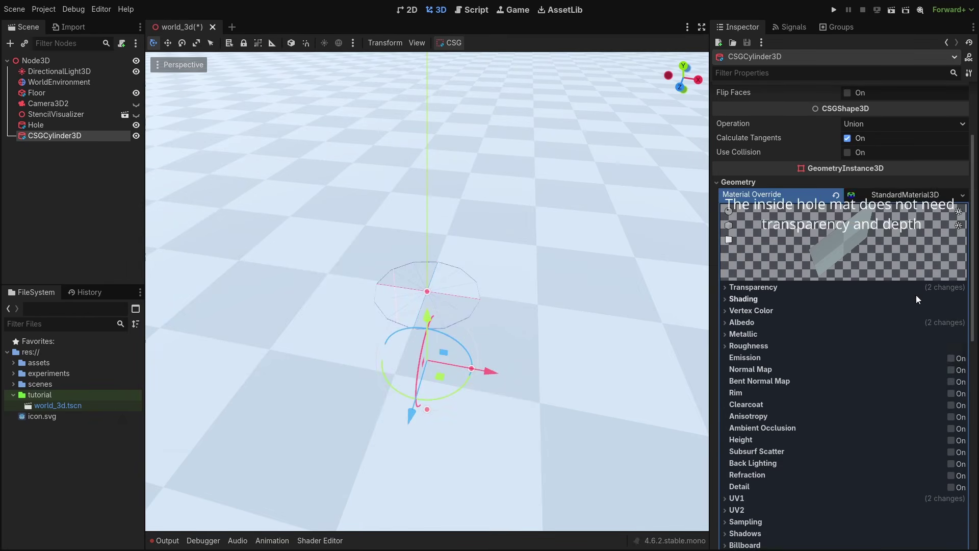
# Set the inner cylinder material's Cull Mode to Front and its albedo color to yellow
pyautogui.click(803, 305)
pyautogui.scroll(-1, 880, 313)
pyautogui.click(869, 292)
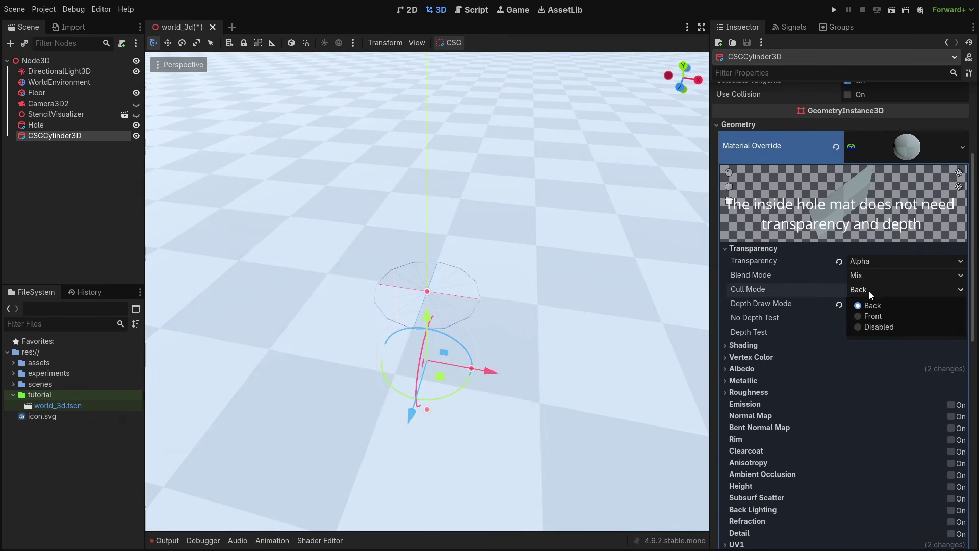
pyautogui.click(873, 317)
pyautogui.scroll(-2, 795, 278)
pyautogui.click(763, 255)
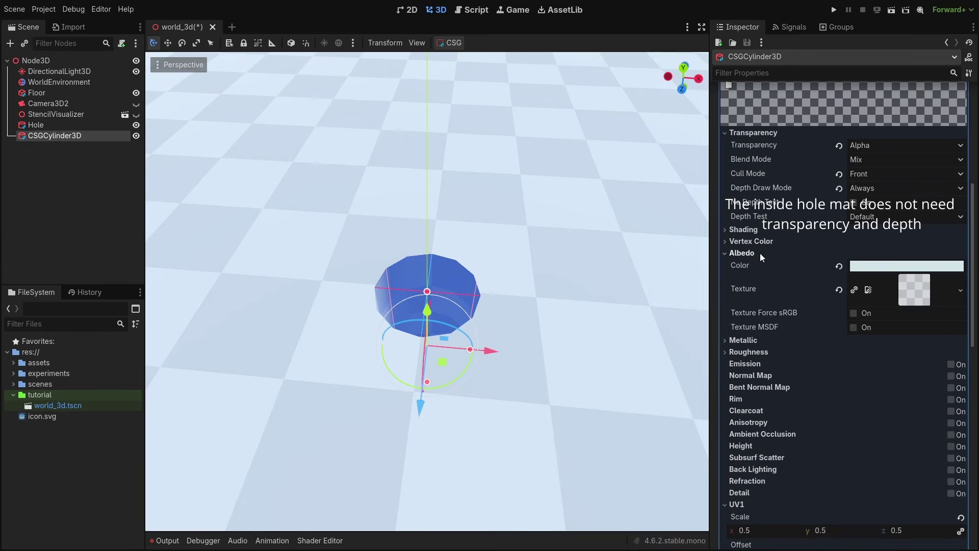
pyautogui.click(887, 265)
pyautogui.moveTo(966, 273); pyautogui.dragTo(967, 299)
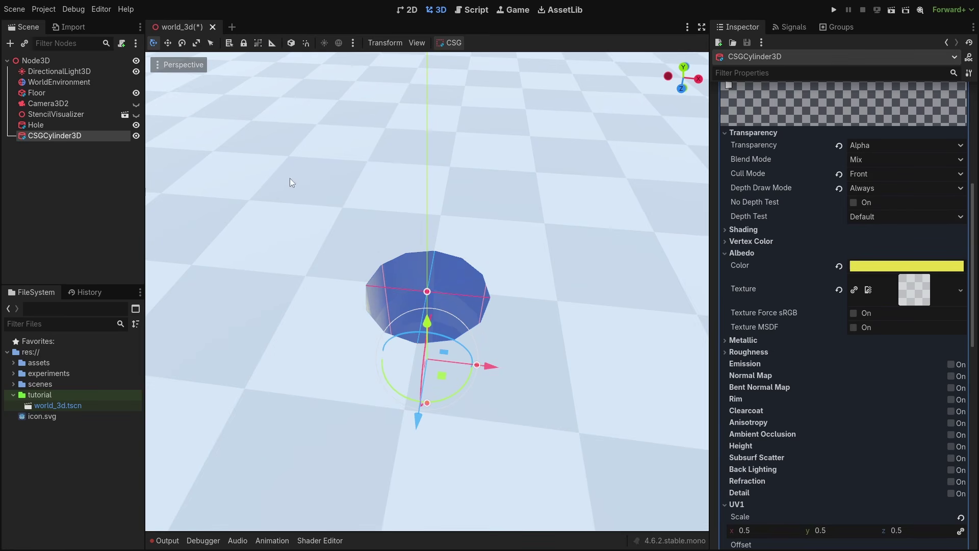
# Hide the gizmos, the transform gizmo and the origin axes in the 3D viewport
pyautogui.click(183, 64)
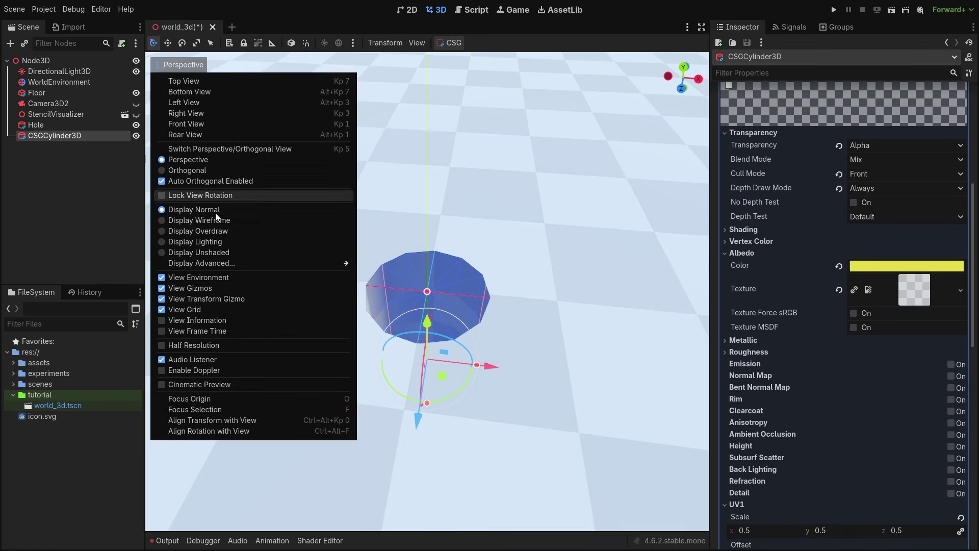
pyautogui.click(213, 288)
pyautogui.click(212, 300)
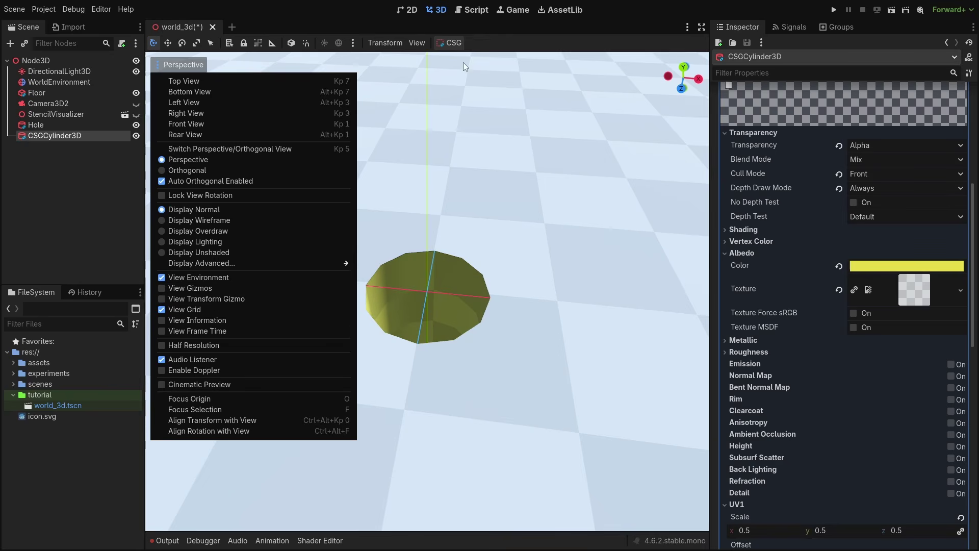
pyautogui.click(417, 43)
pyautogui.click(455, 141)
# Adjust the inner cylinder's albedo color to a lighter yellow
pyautogui.click(903, 267)
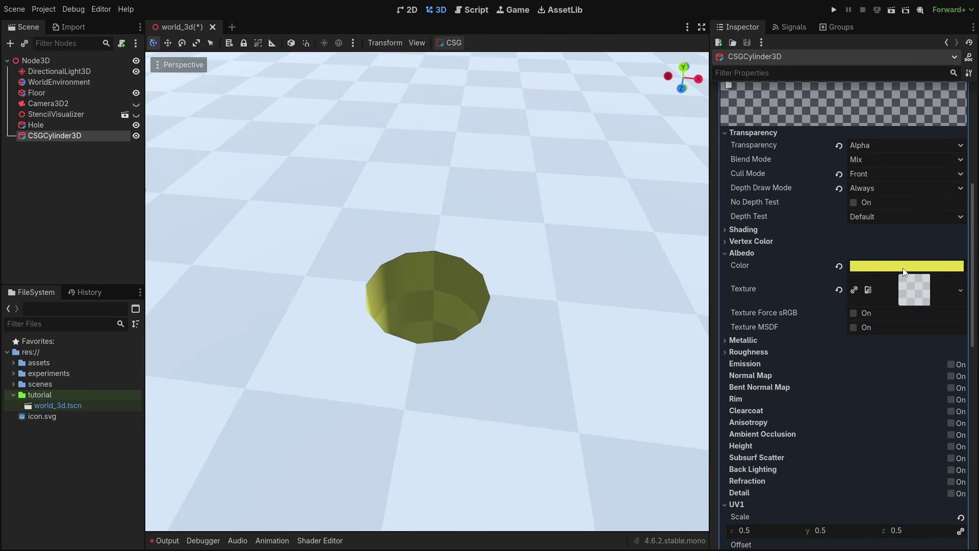
pyautogui.click(903, 267)
pyautogui.moveTo(967, 278)
pyautogui.mouseDown()
pyautogui.moveTo(970, 293)
pyautogui.moveTo(969, 262)
pyautogui.moveTo(969, 273)
pyautogui.mouseUp()
# Show the gizmos and the transform gizmo in the 3D viewport again
pyautogui.click(179, 65)
pyautogui.click(219, 289)
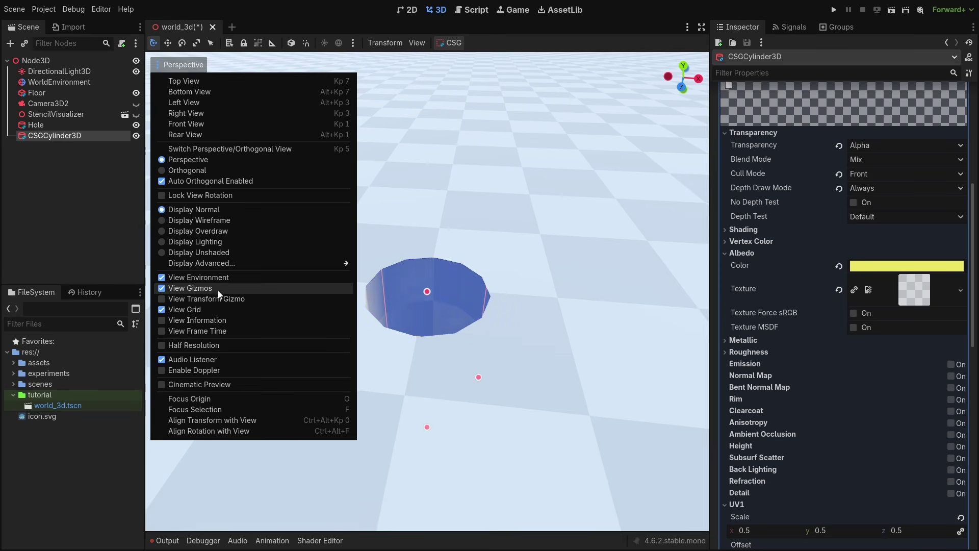
pyautogui.click(217, 297)
pyautogui.click(372, 272)
# Select the Hole and the CSGCylinder3D together and move them across the floor to test the hole with its inner walls
pyautogui.scroll(-6, 459, 273)
pyautogui.click(473, 275)
pyautogui.moveTo(484, 278); pyautogui.dragTo(501, 299, button='middle')
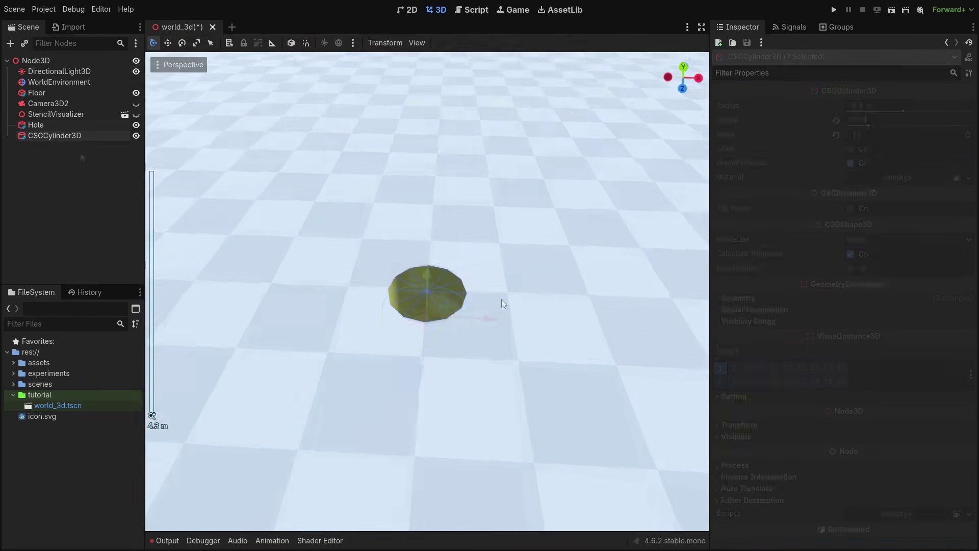
pyautogui.moveTo(501, 299); pyautogui.dragTo(480, 322)
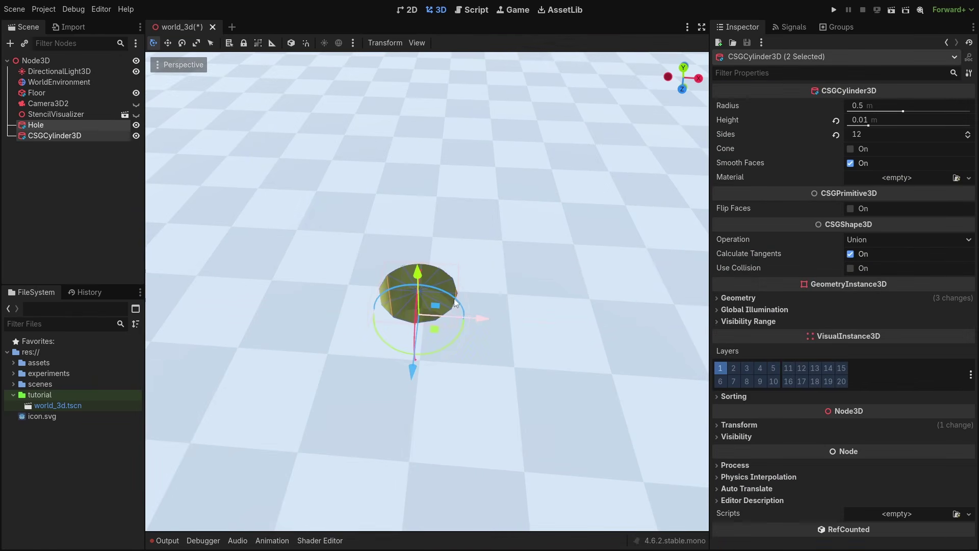
pyautogui.moveTo(414, 371)
pyautogui.mouseDown()
pyautogui.moveTo(397, 454)
pyautogui.moveTo(408, 495)
pyautogui.moveTo(422, 354)
pyautogui.mouseUp()
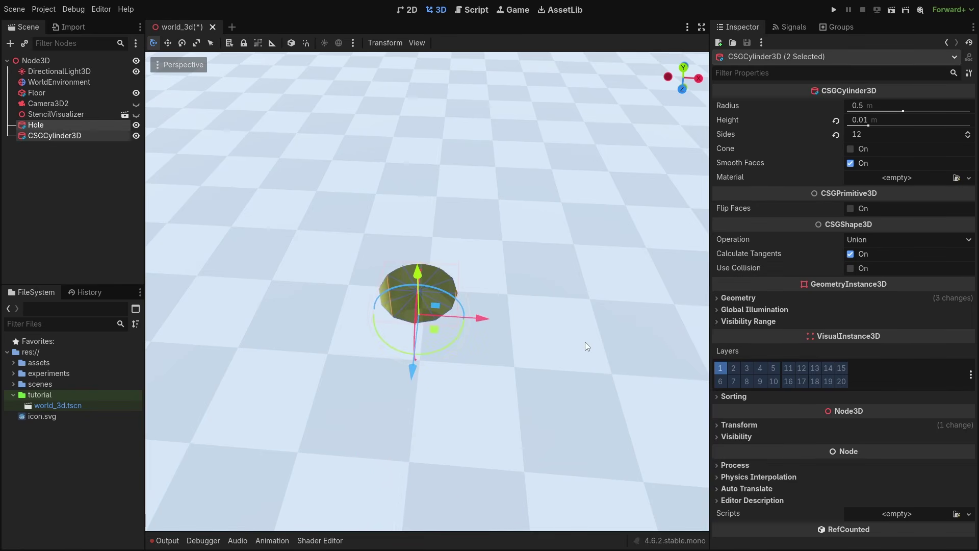
pyautogui.click(468, 332)
pyautogui.moveTo(468, 333); pyautogui.dragTo(436, 216, button='middle')
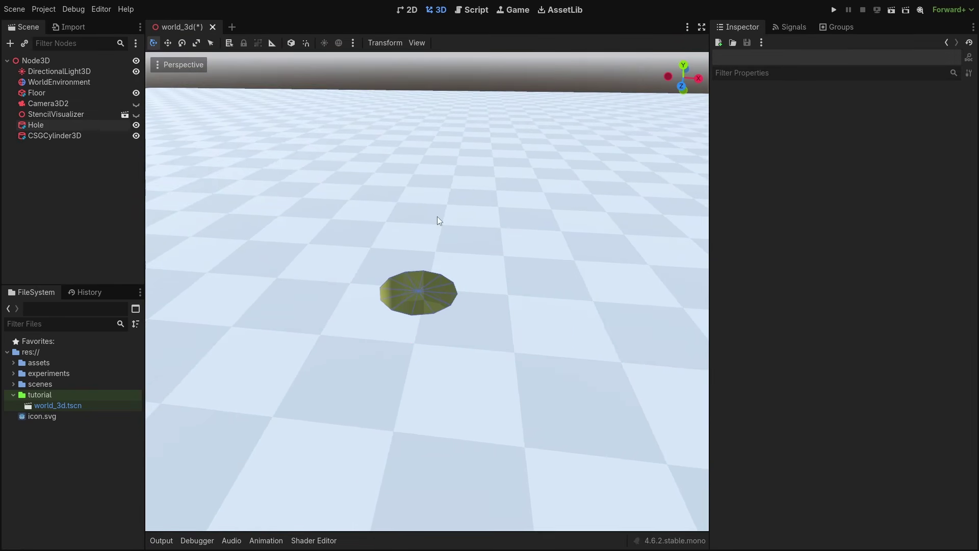
pyautogui.click(352, 185)
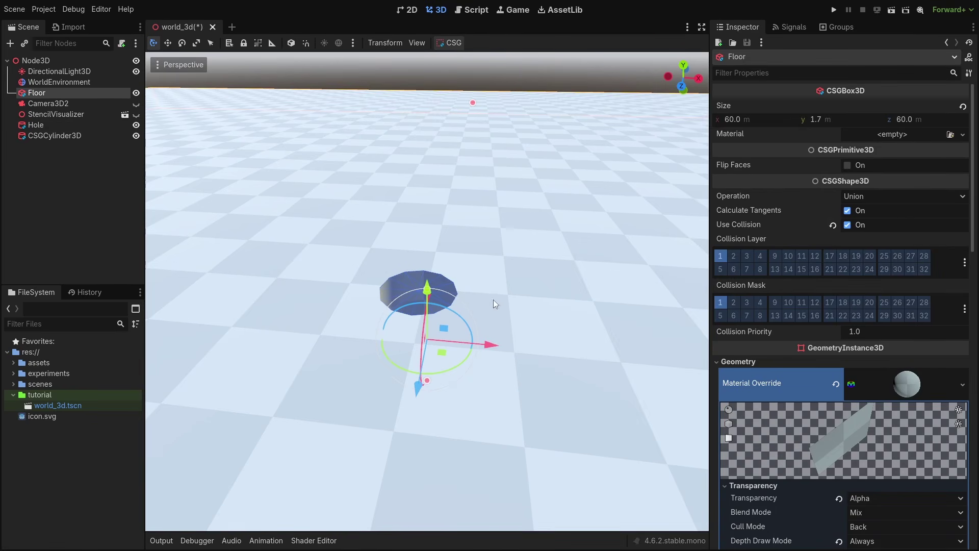
# Add apple.tscn and lemon.tscn from the scenes/food_props folder to the scene near the hole
pyautogui.click(14, 384)
pyautogui.click(20, 394)
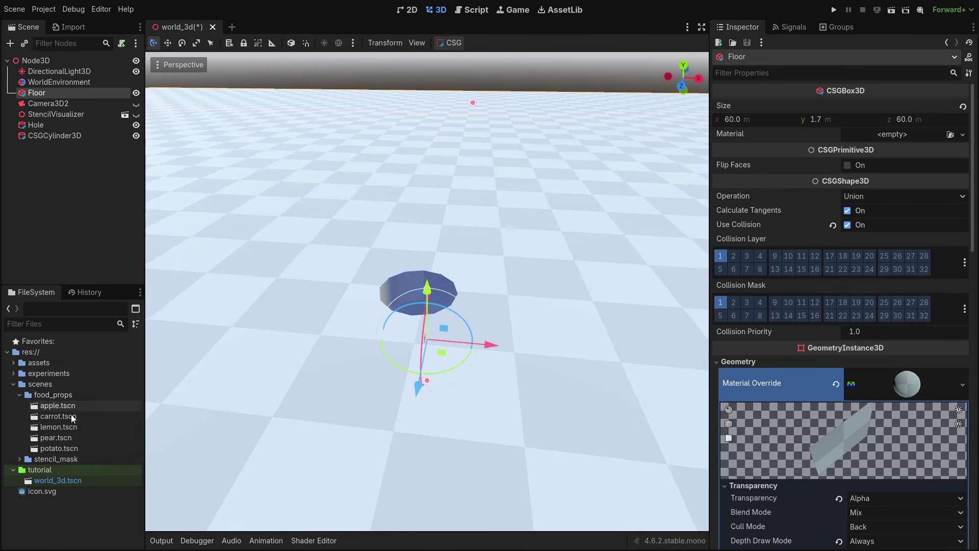
pyautogui.moveTo(75, 408); pyautogui.dragTo(336, 265)
pyautogui.moveTo(72, 427); pyautogui.dragTo(406, 255)
# Raise the apple and the lemon above the hole and run the current scene
pyautogui.moveTo(403, 211); pyautogui.dragTo(401, 118)
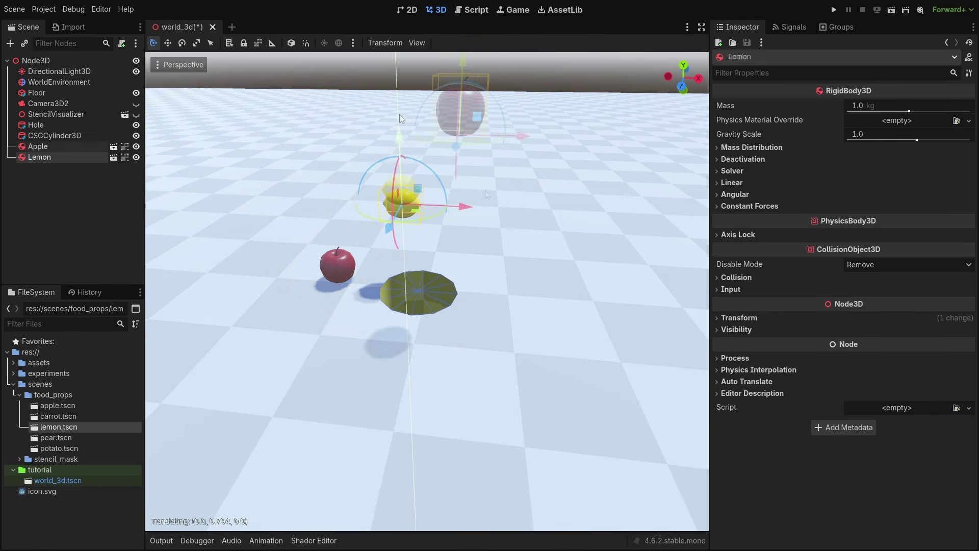
pyautogui.scroll(-6, 478, 244)
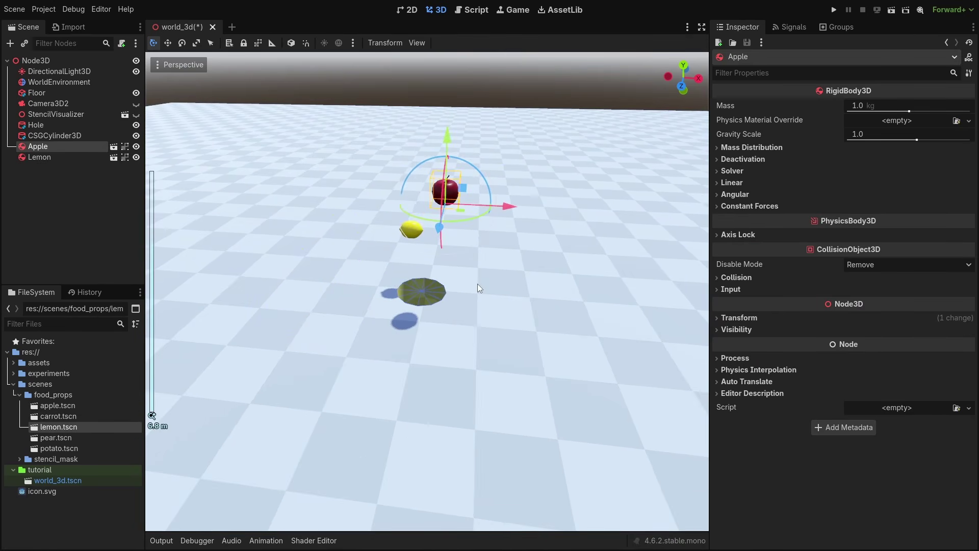
pyautogui.press('F6')
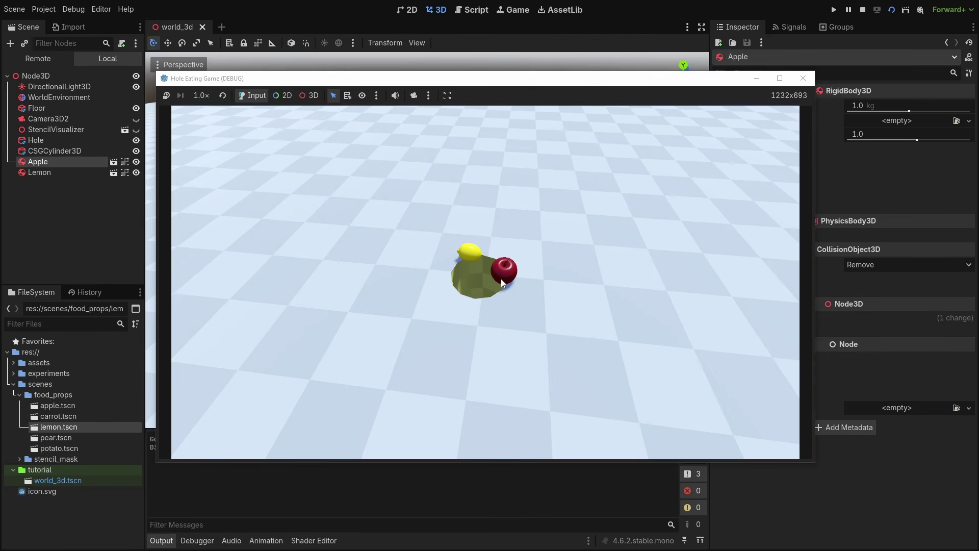
# Close the running game window
pyautogui.click(810, 81)
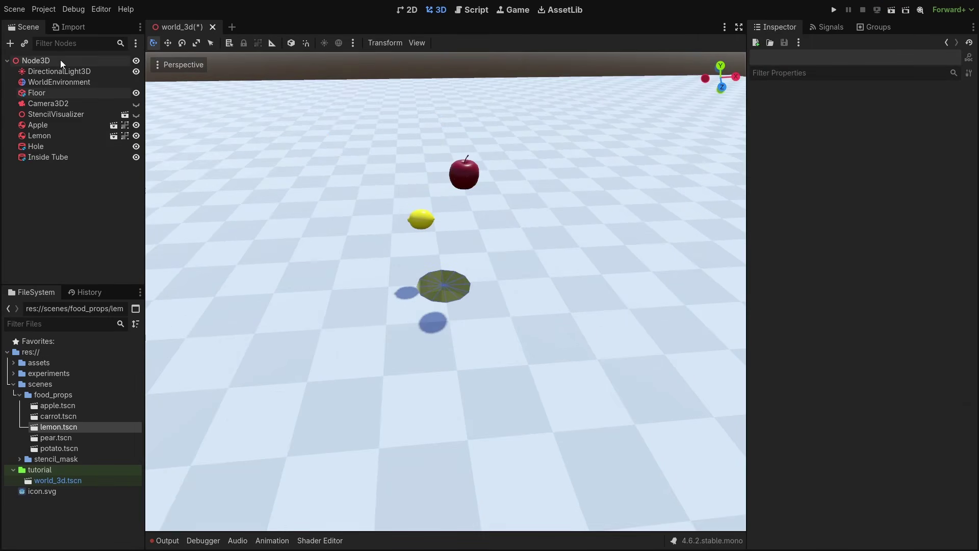
# Add a CollisionShape3D under Node3D and give it a new CapsuleShape3D
pyautogui.click(60, 59)
pyautogui.hotkey('ctrl', 'a')
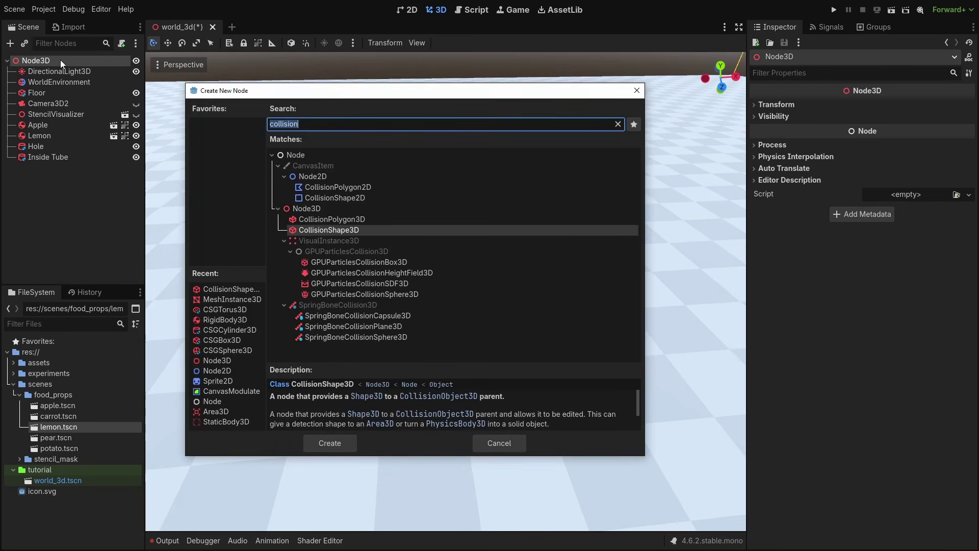
pyautogui.click(340, 437)
pyautogui.click(904, 106)
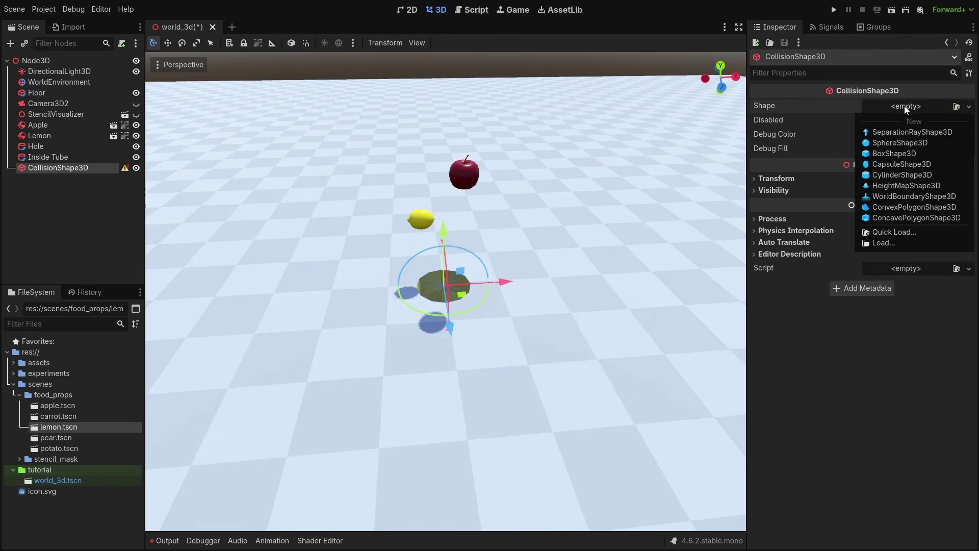
pyautogui.click(898, 169)
pyautogui.scroll(5, 479, 250)
# Make the collision shape's debug color an opaque bright green and raise the capsule above the hole
pyautogui.click(920, 136)
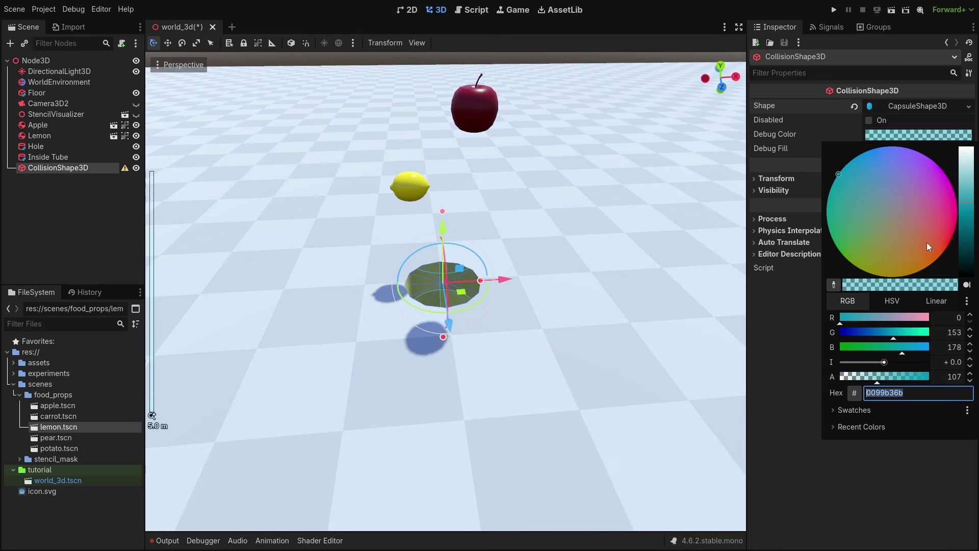
pyautogui.moveTo(881, 380); pyautogui.dragTo(936, 378)
pyautogui.moveTo(919, 336); pyautogui.dragTo(928, 332)
pyautogui.click(443, 228)
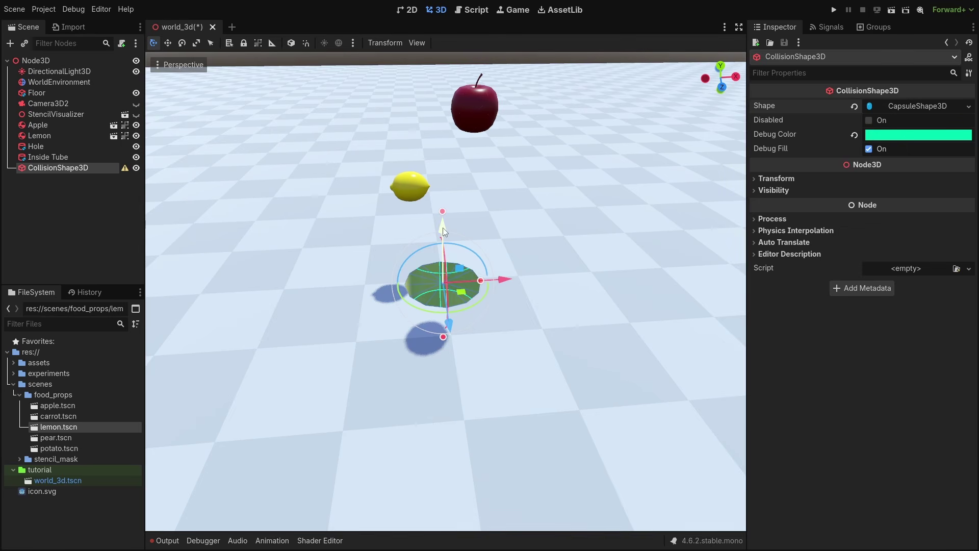
pyautogui.moveTo(443, 227); pyautogui.dragTo(444, 122)
pyautogui.moveTo(464, 146); pyautogui.dragTo(470, 159, button='middle')
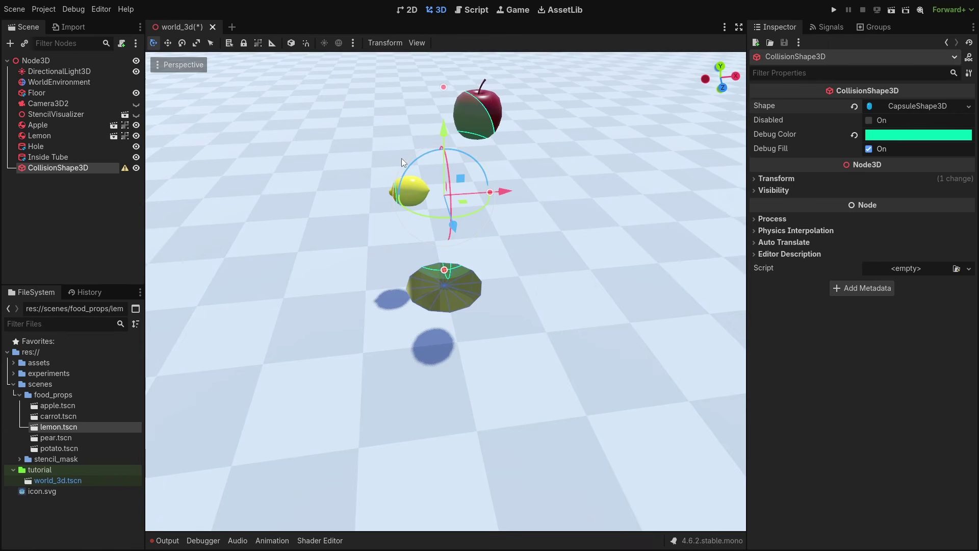
# Try -128 as the render priority of the Floor's material, settle on -127, and compare with the collision shape selected
pyautogui.click(292, 228)
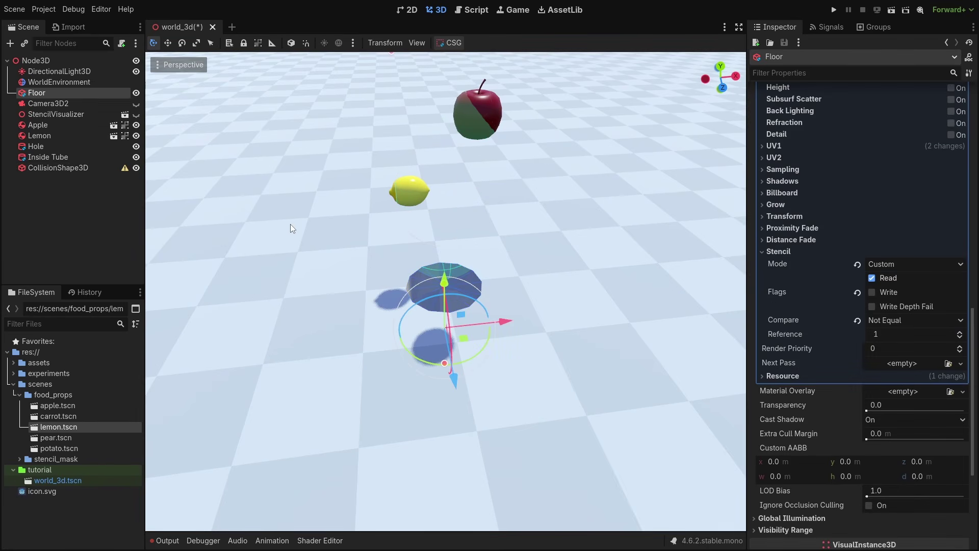
pyautogui.click(896, 352)
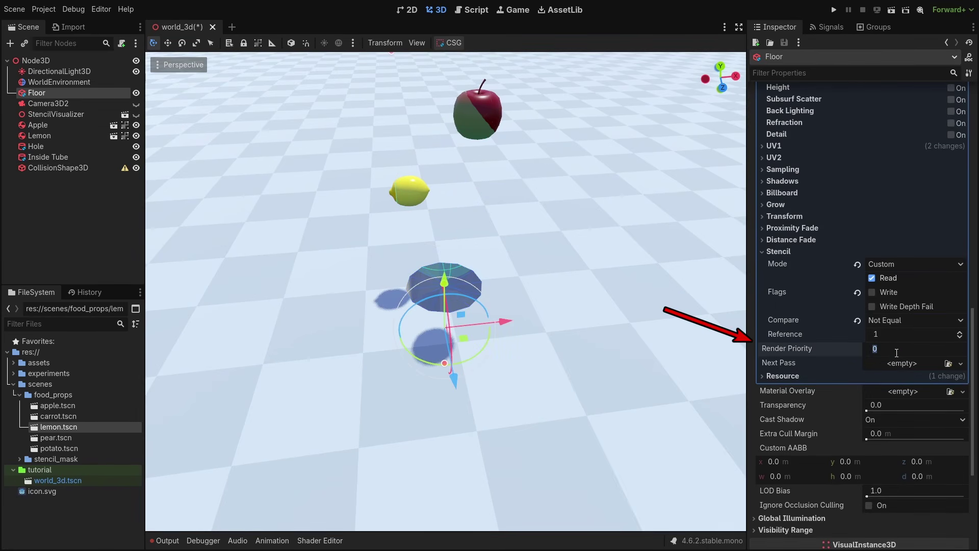
pyautogui.write('-128')
pyautogui.press('Return')
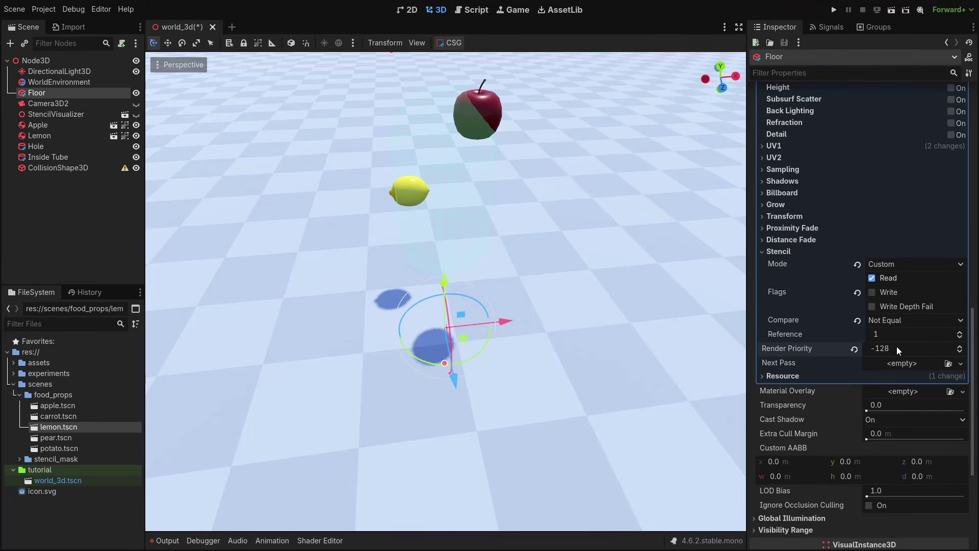
pyautogui.click(960, 346)
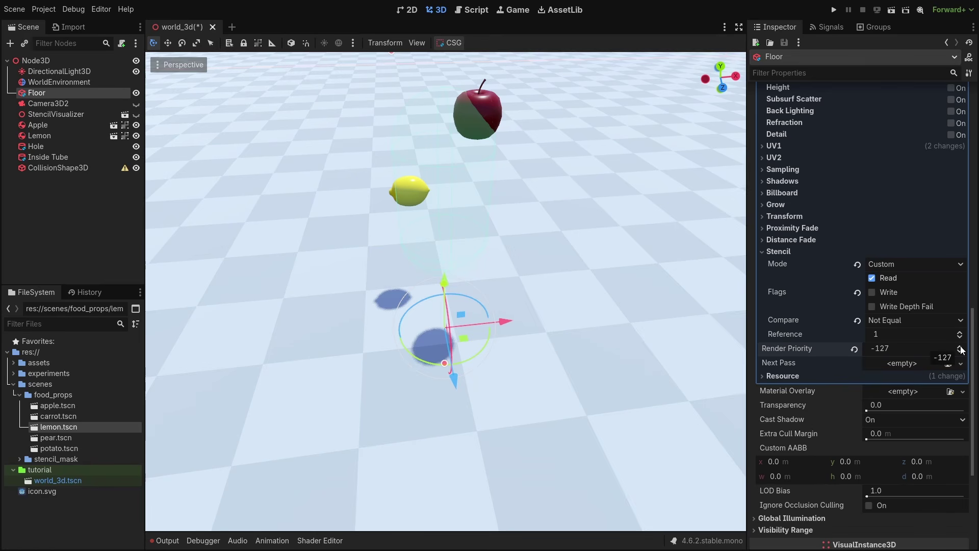
pyautogui.click(77, 168)
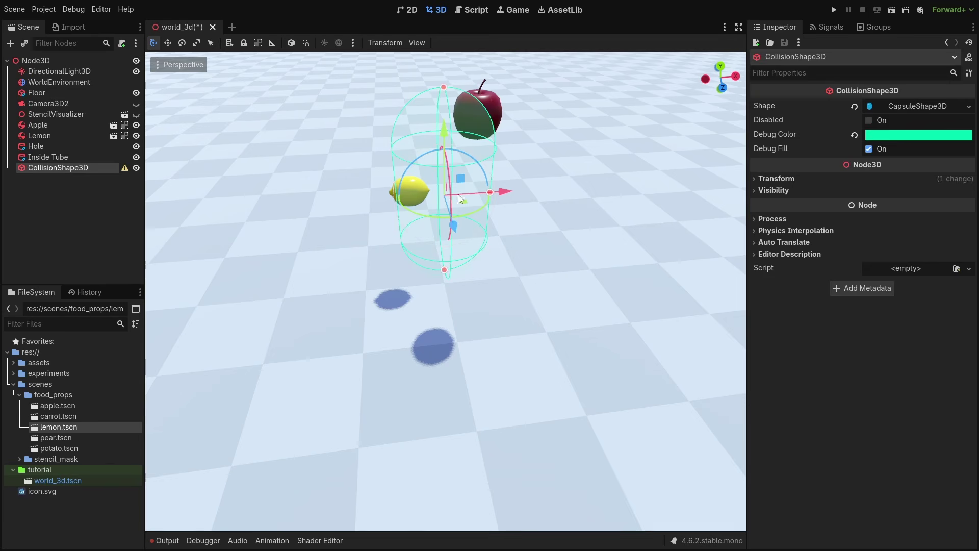
pyautogui.click(283, 158)
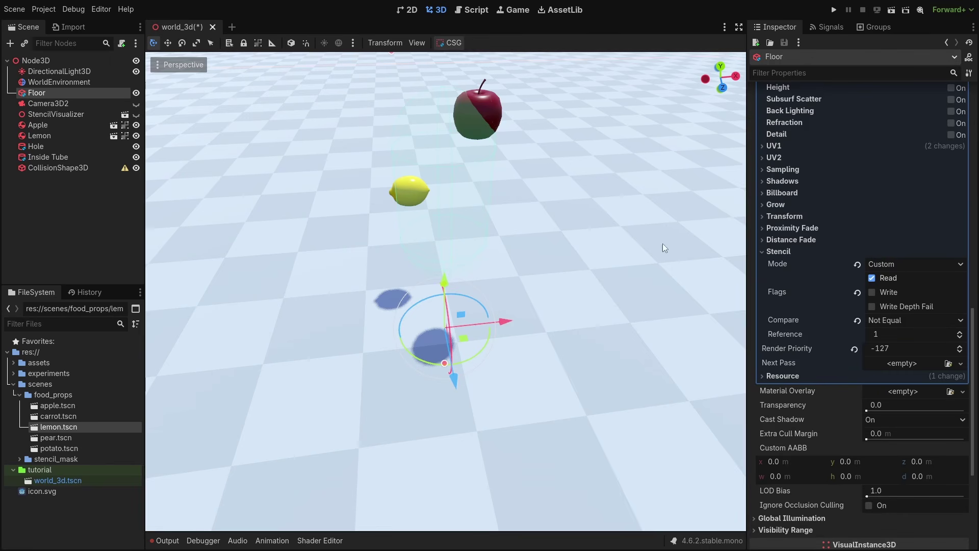
# Set the render priority of the Hole's override material to -128 and deselect everything
pyautogui.click(57, 147)
pyautogui.click(852, 301)
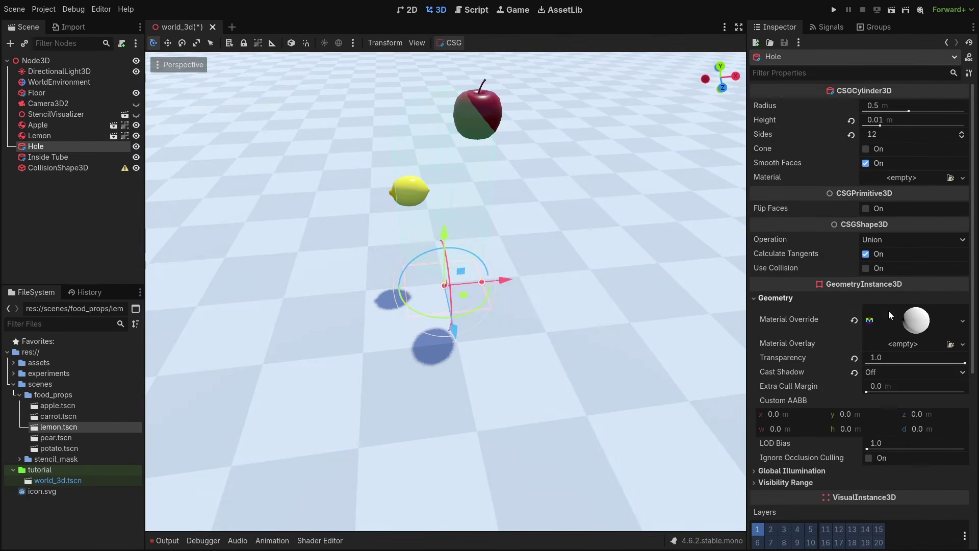
pyautogui.click(918, 320)
pyautogui.scroll(-10, 923, 304)
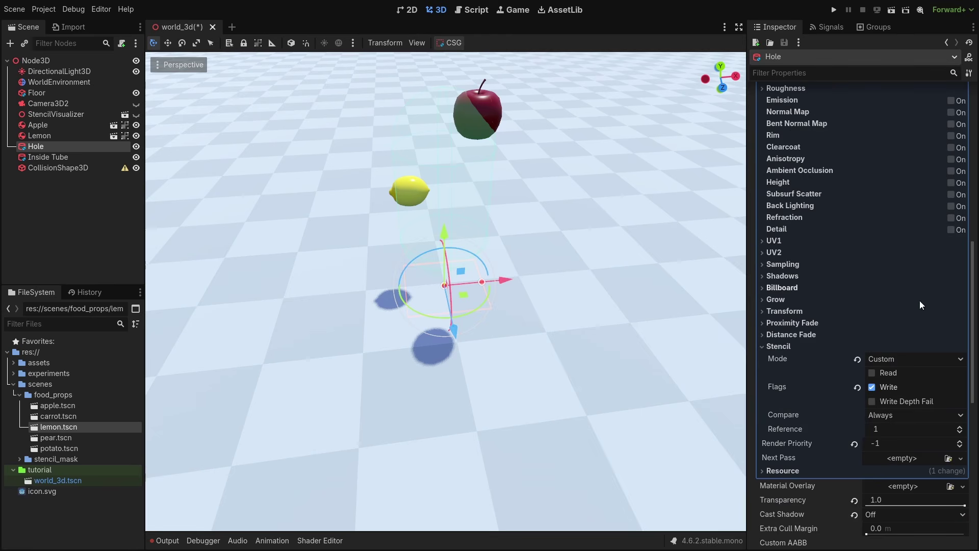
pyautogui.scroll(-3, 913, 336)
pyautogui.moveTo(910, 388); pyautogui.dragTo(867, 387)
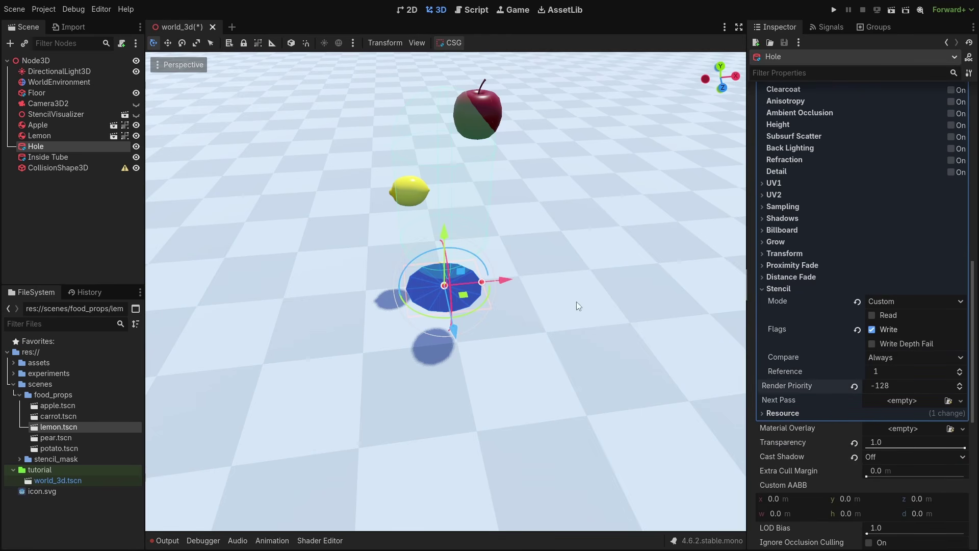
pyautogui.click(287, 223)
pyautogui.click(120, 210)
pyautogui.scroll(-2, 157, 204)
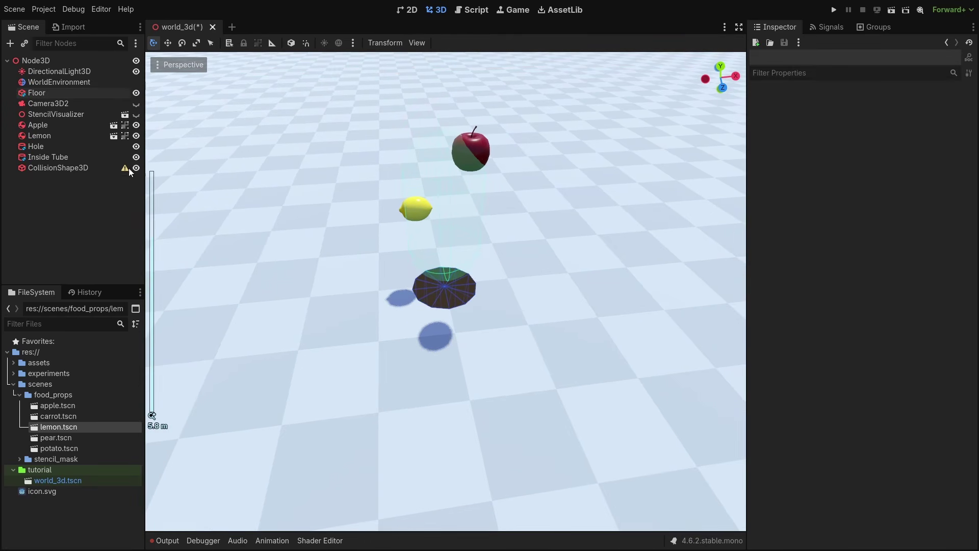
# Delete the CollisionShape3D from the scene
pyautogui.click(80, 166)
pyautogui.moveTo(534, 257)
pyautogui.mouseDown(button='middle')
pyautogui.moveTo(501, 228)
pyautogui.moveTo(546, 240)
pyautogui.moveTo(544, 254)
pyautogui.mouseUp(button='middle')
pyautogui.rightClick(85, 169)
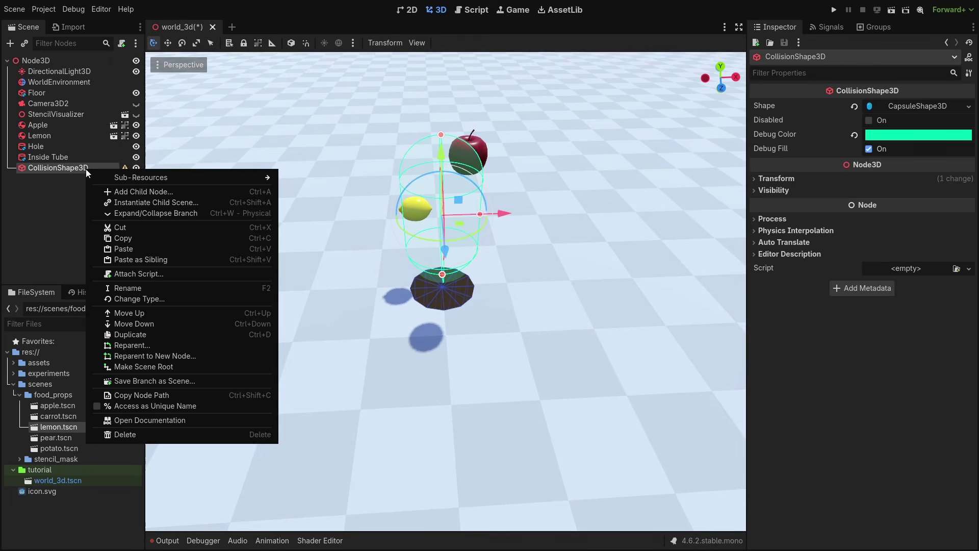
pyautogui.click(158, 435)
pyautogui.click(286, 284)
# Delete the Apple and the Lemon from the scene and run the project
pyautogui.click(38, 125)
pyautogui.keyDown('ctrl'); pyautogui.click(39, 135); pyautogui.keyUp('ctrl')
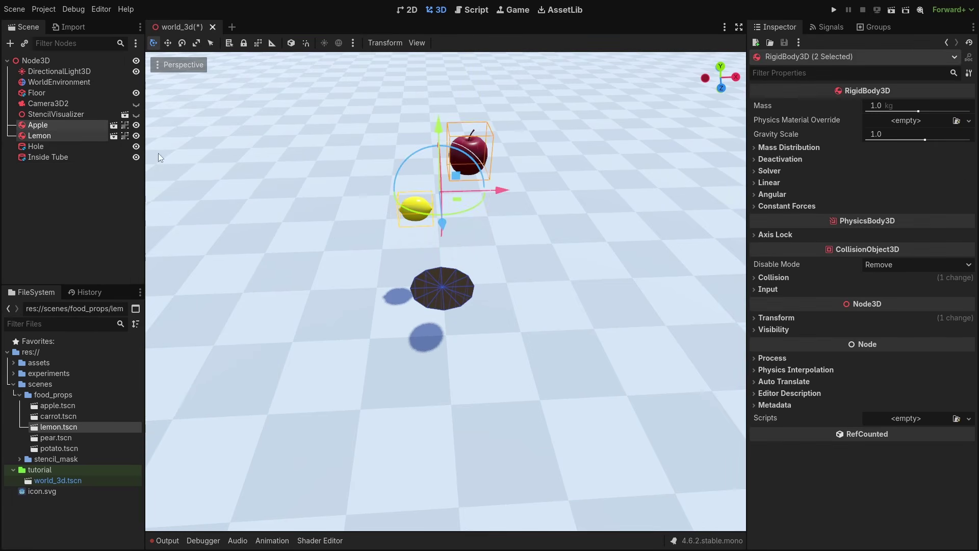
pyautogui.press('Delete')
pyautogui.click(288, 283)
pyautogui.press('F5')
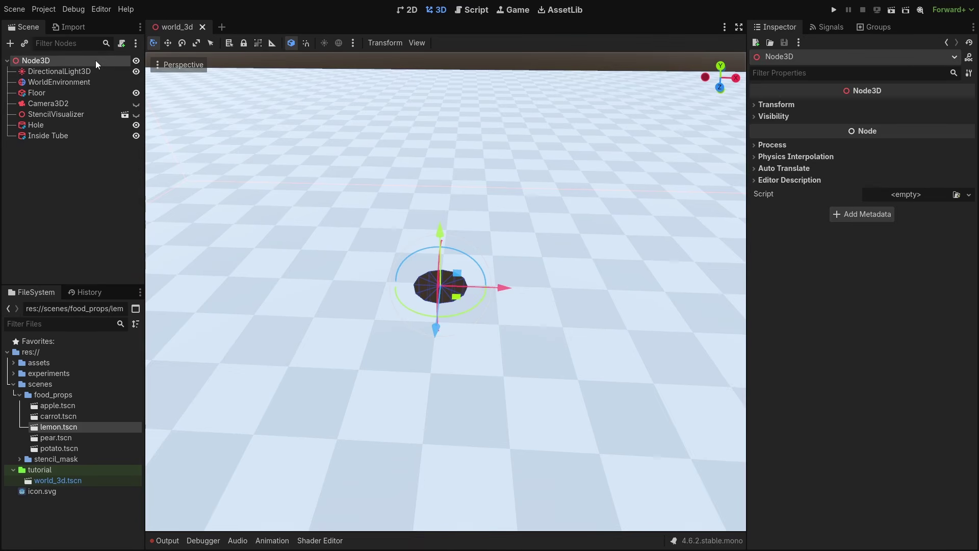
# Add a RigidBody3D under Node3D and make the Hole and the Inside Tube its children
pyautogui.hotkey('ctrl', 'a')
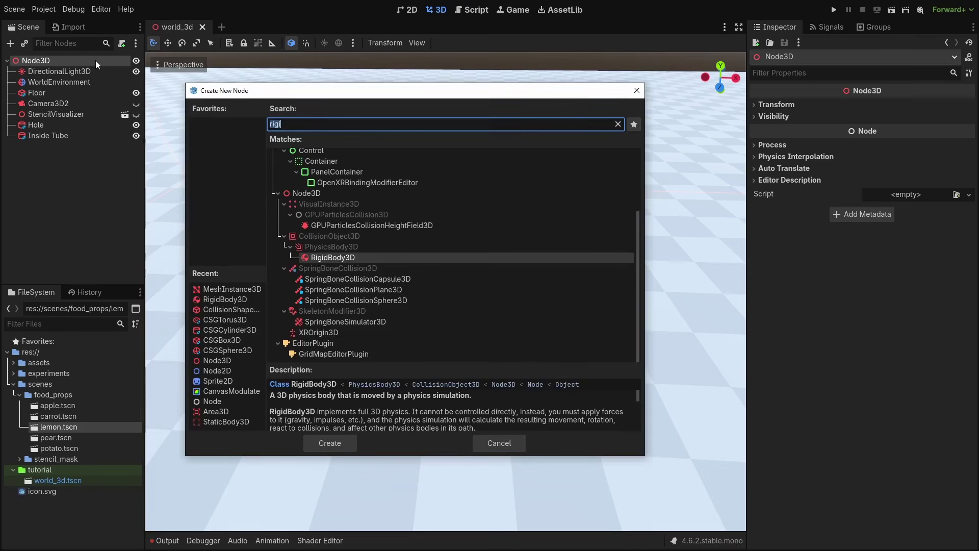
pyautogui.doubleClick(344, 259)
pyautogui.click(36, 126)
pyautogui.keyDown('shift'); pyautogui.click(45, 137); pyautogui.keyUp('shift')
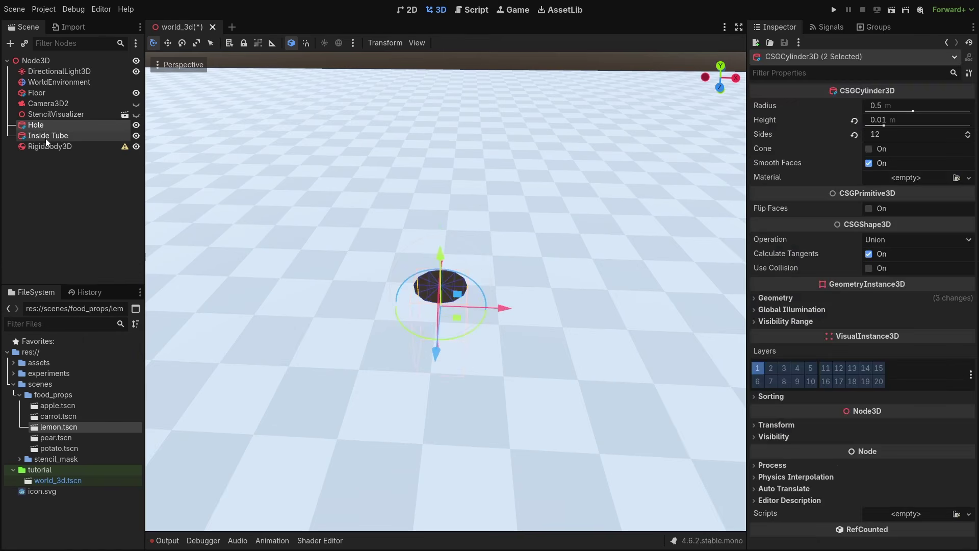
pyautogui.moveTo(36, 124); pyautogui.dragTo(54, 146)
pyautogui.scroll(3, 450, 306)
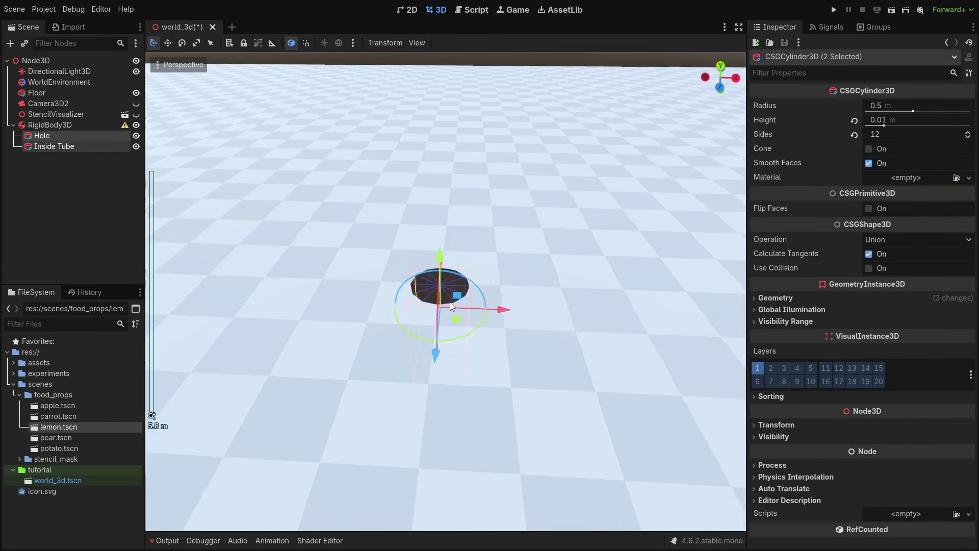
# Add a MeshInstance3D to the RigidBody3D, assign it a new TorusMesh and open the mesh's properties
pyautogui.click(57, 124)
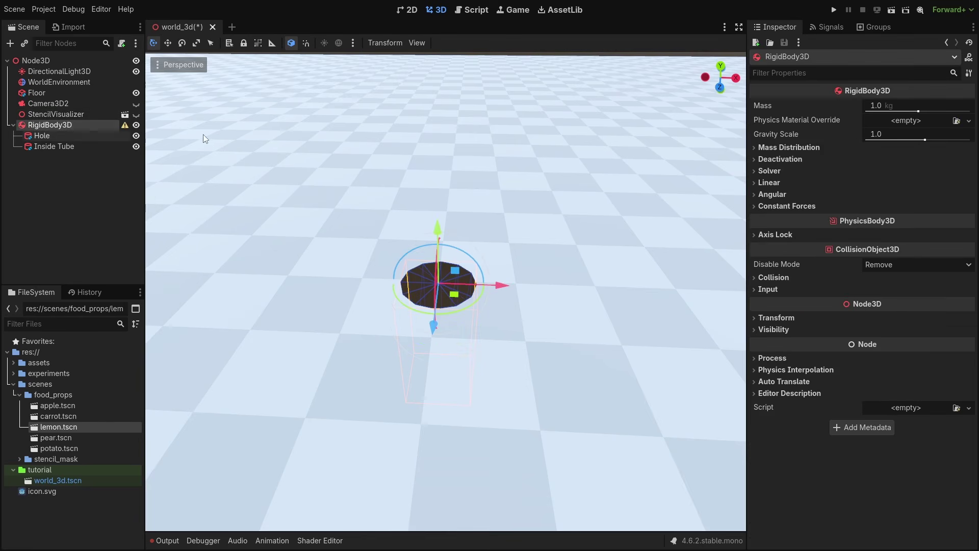
pyautogui.hotkey('ctrl', 'a')
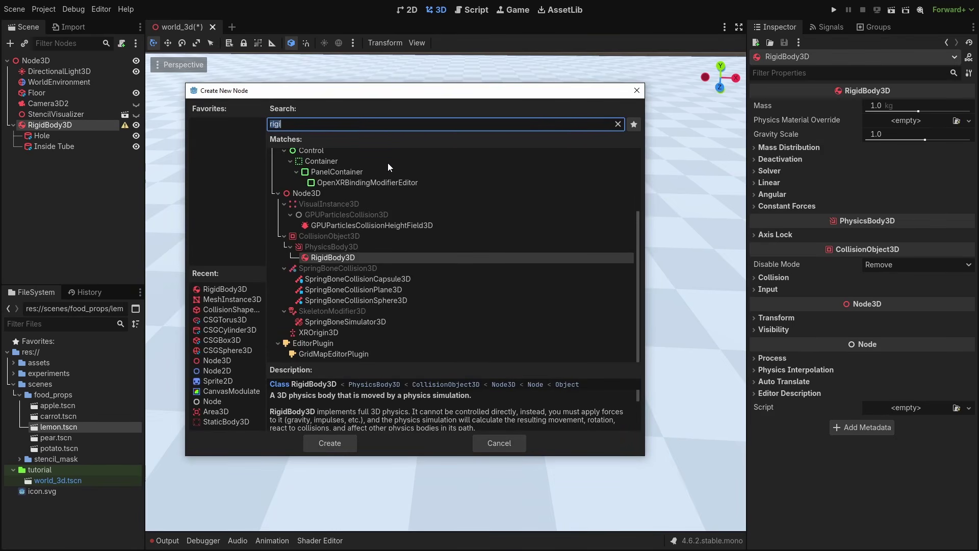
pyautogui.write('mesh')
pyautogui.doubleClick(365, 228)
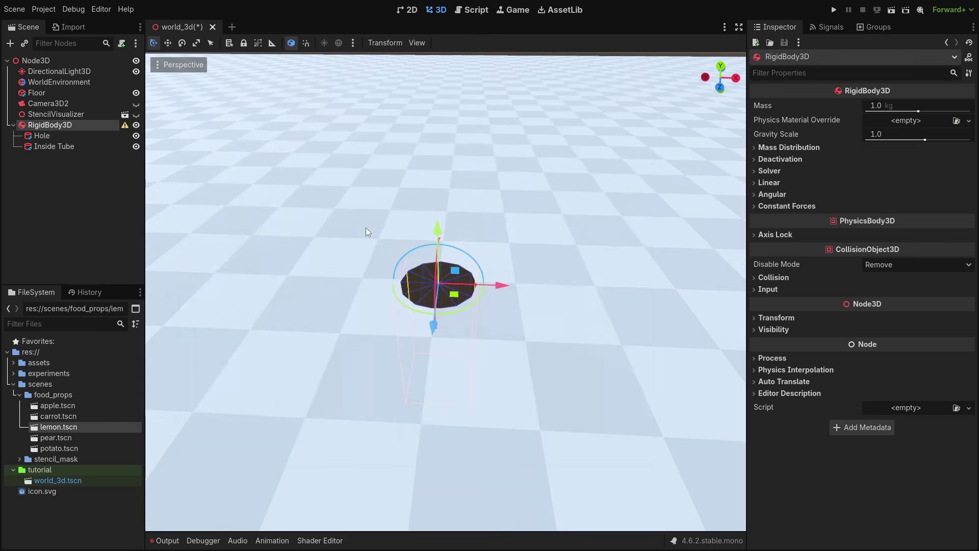
pyautogui.click(969, 106)
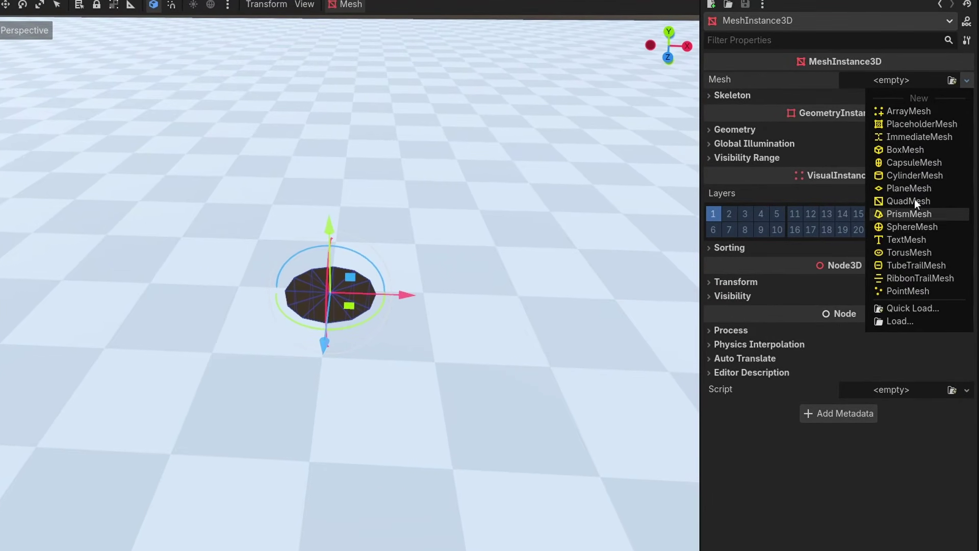
pyautogui.click(914, 251)
pyautogui.click(907, 91)
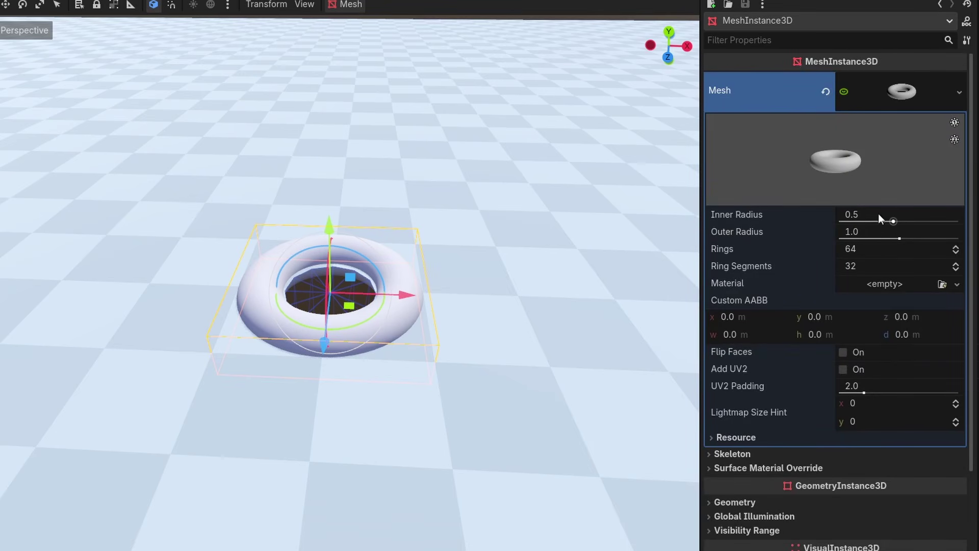
# Set the torus's inner radius to 0.66 and outer radius to 1.76, and lower it partly into the floor
pyautogui.click(878, 214)
pyautogui.write('0.66')
pyautogui.press('Return')
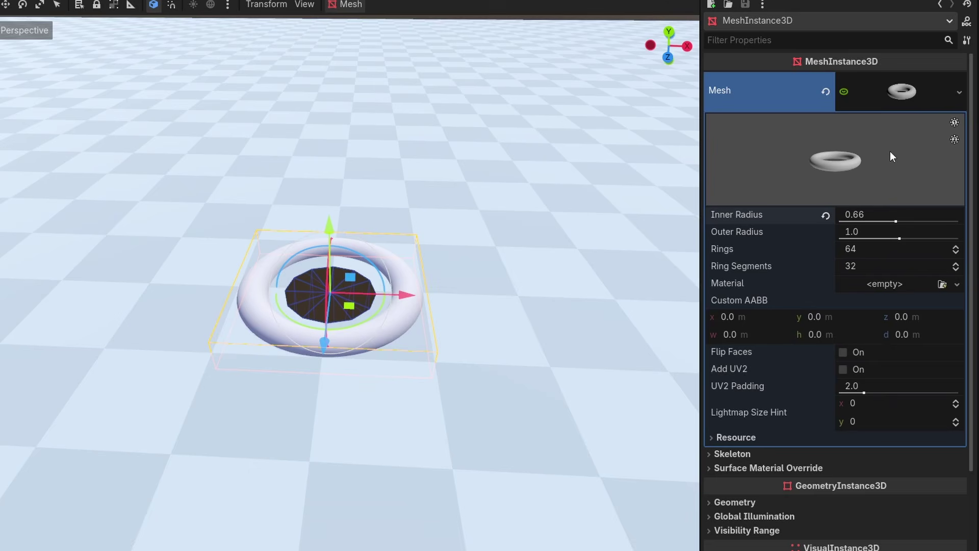
pyautogui.click(871, 229)
pyautogui.write('1.76')
pyautogui.press('Return')
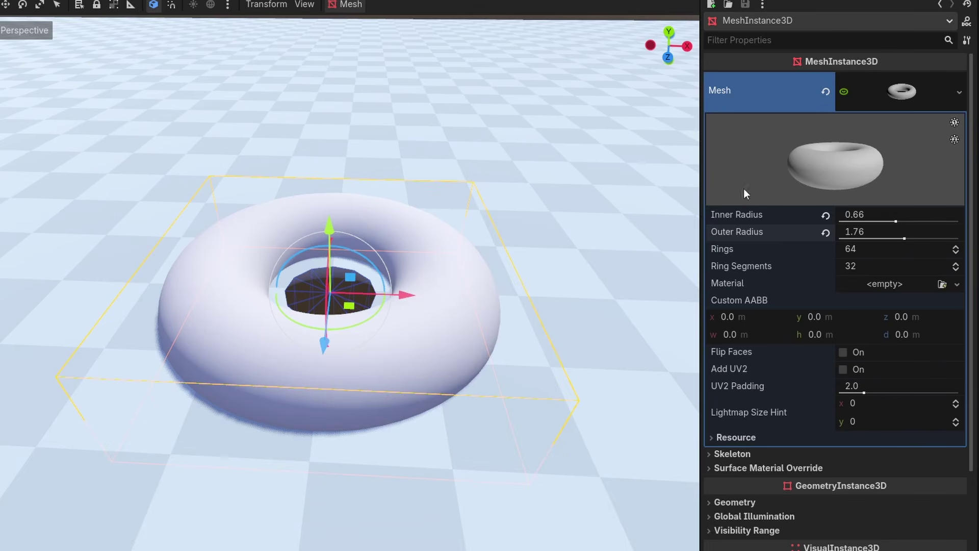
pyautogui.moveTo(329, 250); pyautogui.dragTo(333, 268)
# Create collision shapes from the torus mesh, placed as siblings and of the Multiple Convex type
pyautogui.click(357, 5)
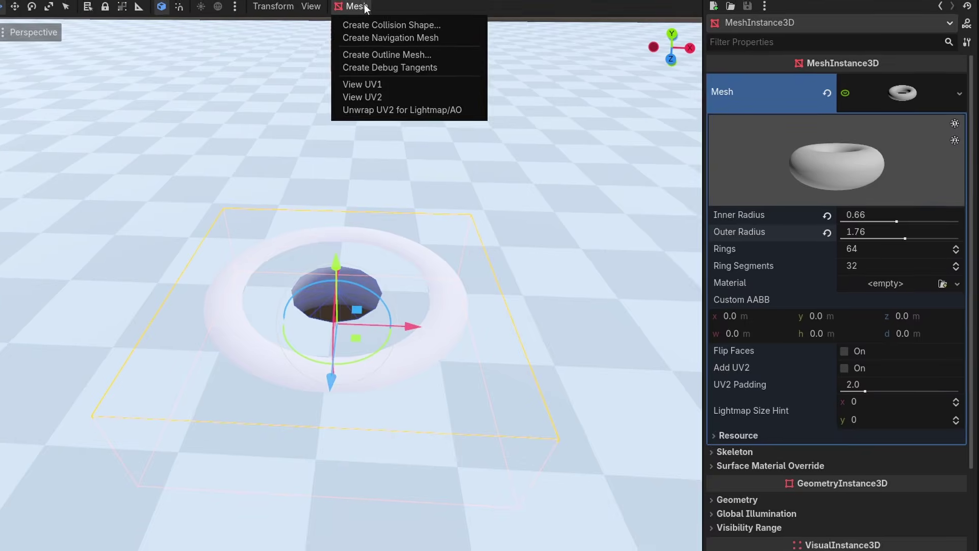
pyautogui.click(393, 24)
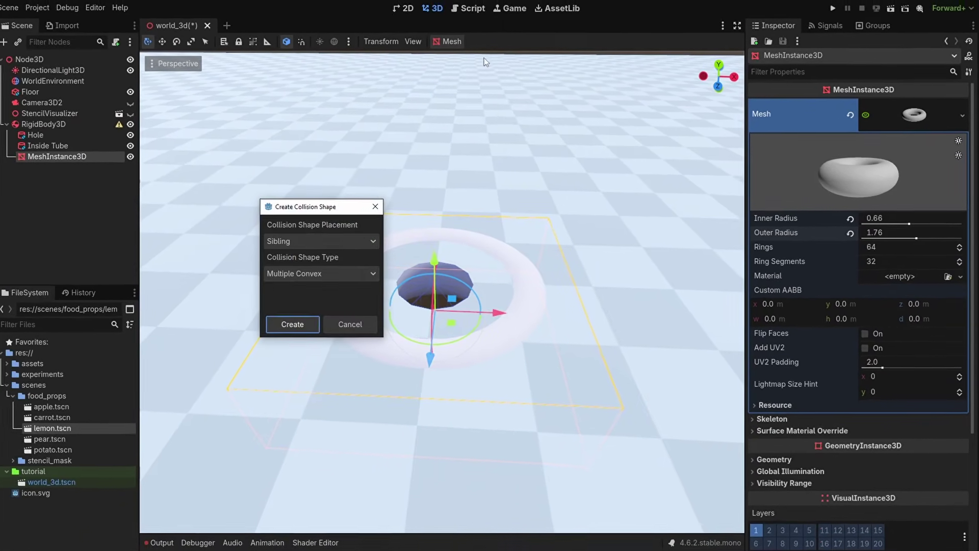
pyautogui.click(350, 276)
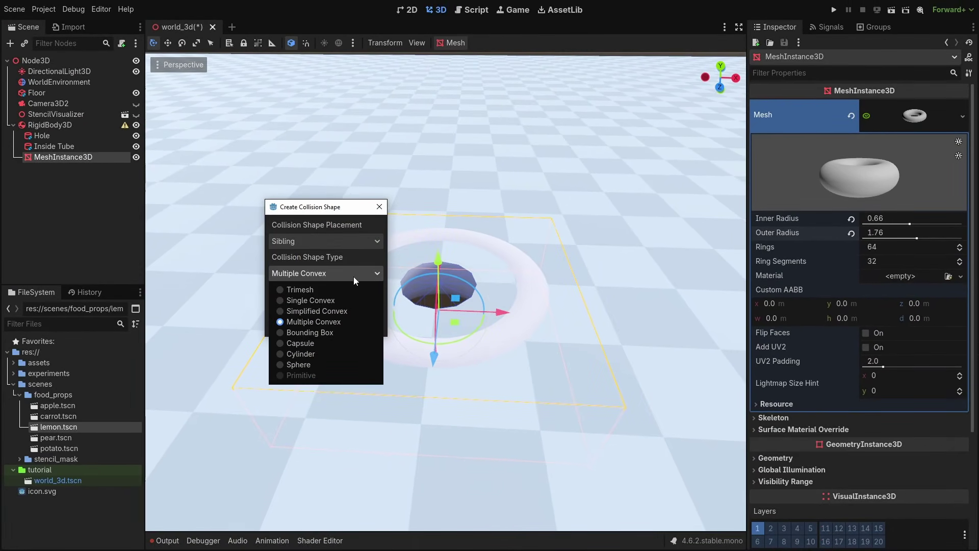
pyautogui.click(359, 323)
pyautogui.click(308, 319)
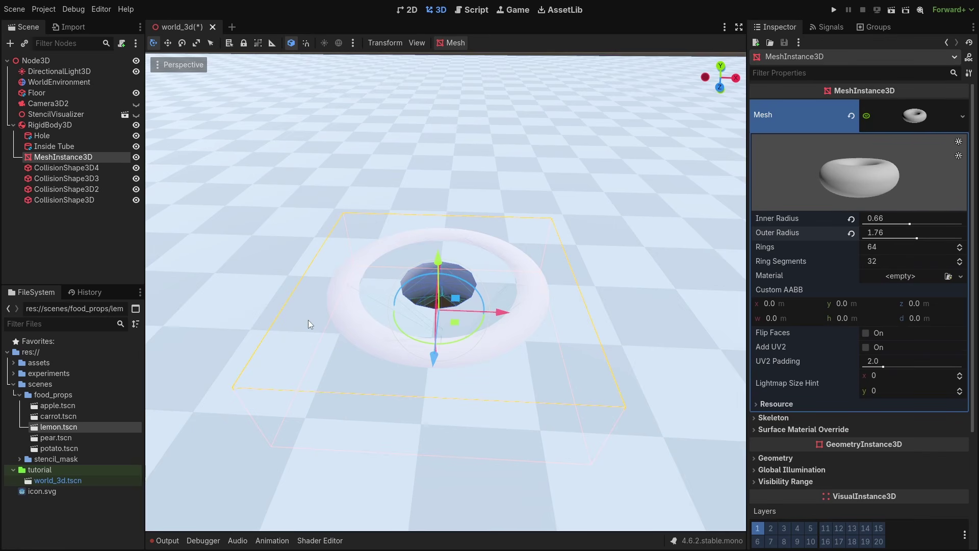
# Hide the torus MeshInstance3D and examine the generated collision shapes around the hole
pyautogui.click(137, 157)
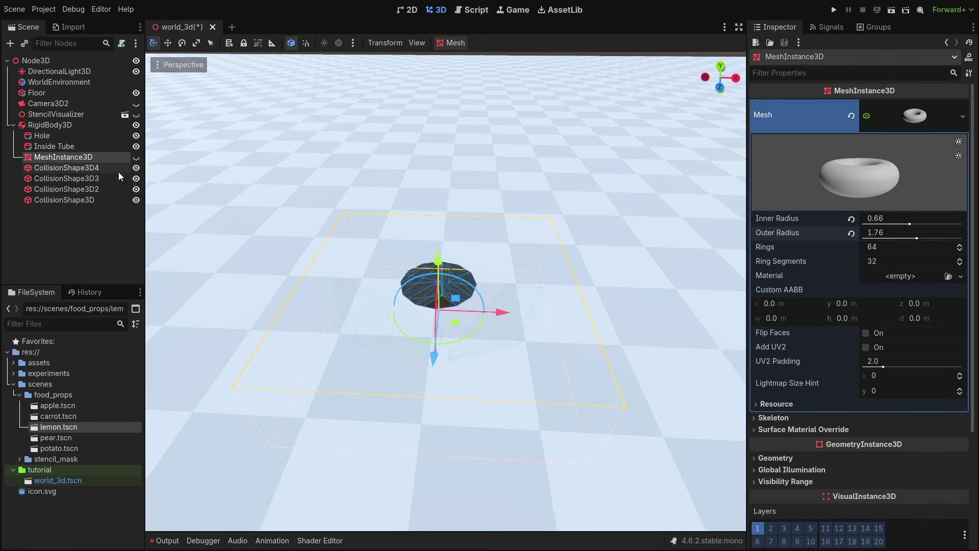
pyautogui.click(96, 167)
pyautogui.click(102, 189)
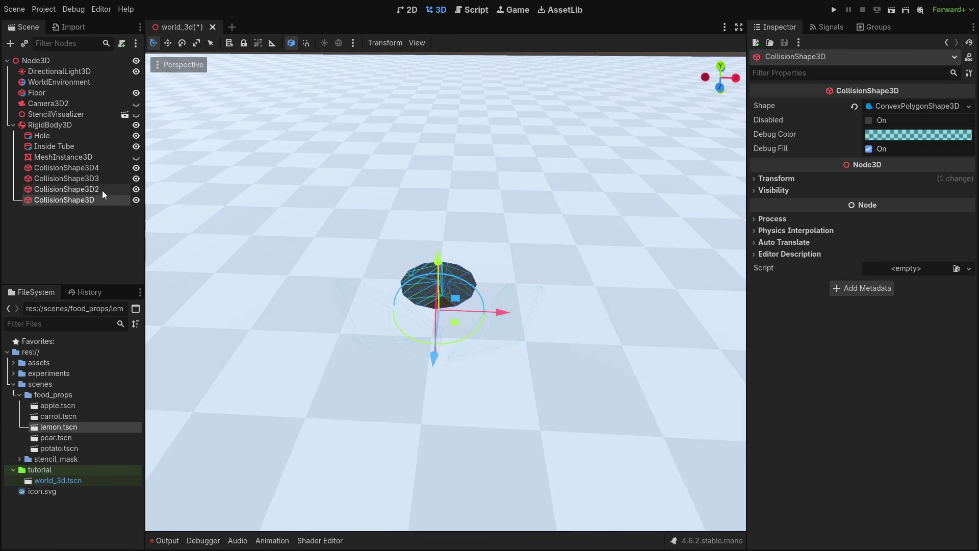
# Hide the floor, duplicate the CollisionShape3D2 segment of the torus collision and rotate the copy around the hole
pyautogui.click(136, 93)
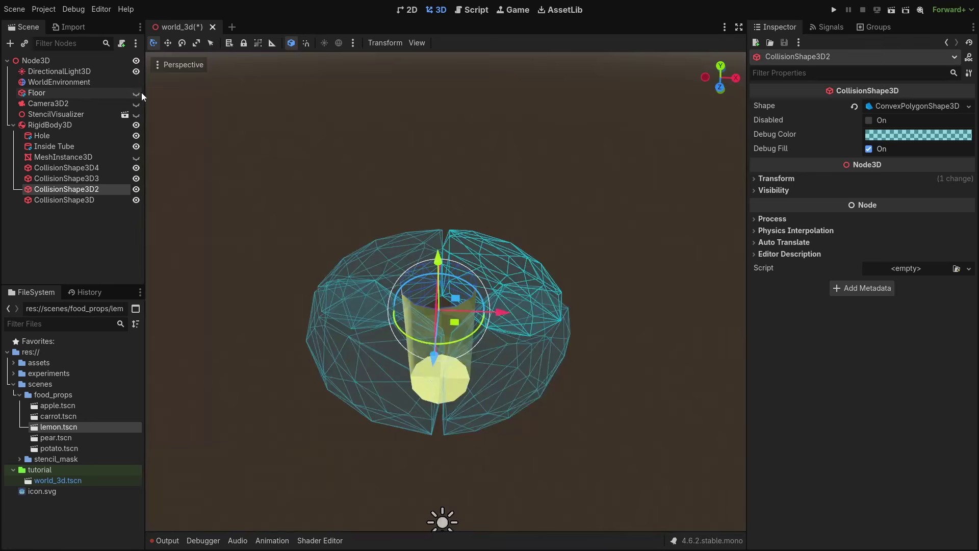
pyautogui.moveTo(502, 258); pyautogui.dragTo(509, 296, button='middle')
pyautogui.scroll(5, 509, 296)
pyautogui.hotkey('ctrl', 'd')
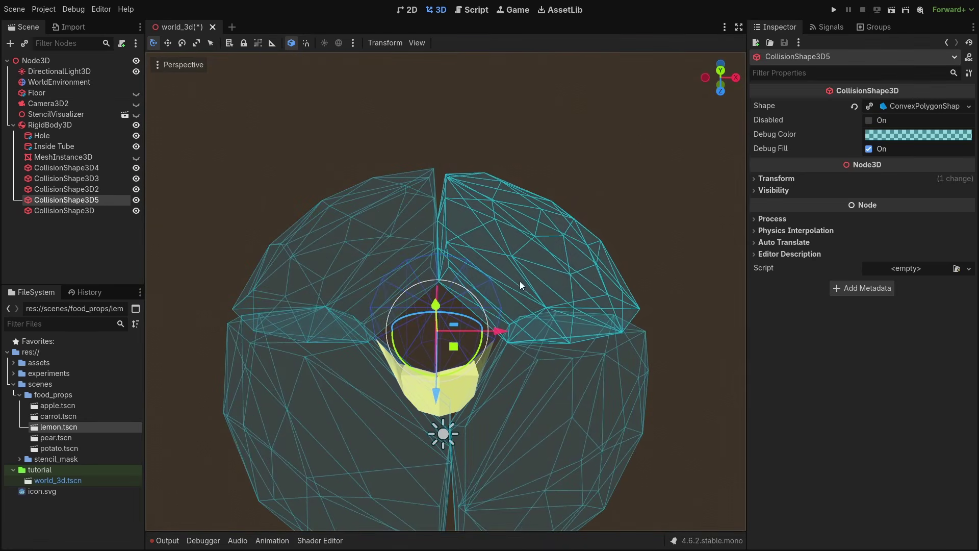
pyautogui.moveTo(481, 340)
pyautogui.mouseDown()
pyautogui.moveTo(465, 365)
pyautogui.moveTo(484, 346)
pyautogui.mouseUp()
# Rotate the other convex collision segments around the hole to distribute the five pieces as a ring
pyautogui.click(460, 220)
pyautogui.click(415, 232)
pyautogui.moveTo(516, 377); pyautogui.dragTo(545, 357, button='middle')
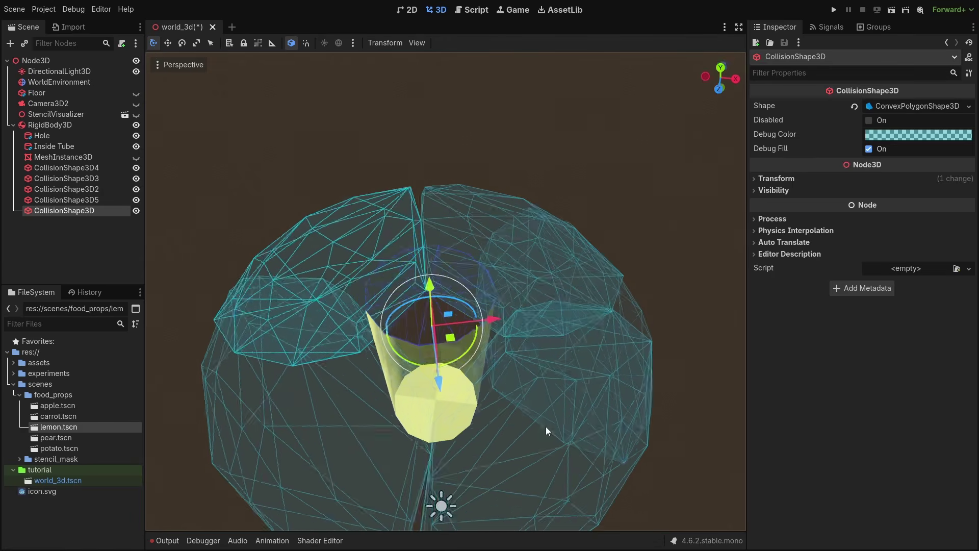
pyautogui.click(640, 422)
pyautogui.moveTo(644, 422); pyautogui.dragTo(647, 451, button='middle')
pyautogui.scroll(-3, 645, 448)
pyautogui.click(553, 405)
pyautogui.moveTo(477, 354); pyautogui.dragTo(474, 360)
pyautogui.scroll(-3, 597, 339)
pyautogui.click(599, 335)
pyautogui.moveTo(600, 333); pyautogui.dragTo(581, 260, button='middle')
# Add another CollisionShape3D to the RigidBody3D and give it a new BoxShape3D
pyautogui.click(50, 125)
pyautogui.hotkey('ctrl', 'a')
pyautogui.write('coll')
pyautogui.press('Return')
pyautogui.click(942, 108)
pyautogui.click(913, 122)
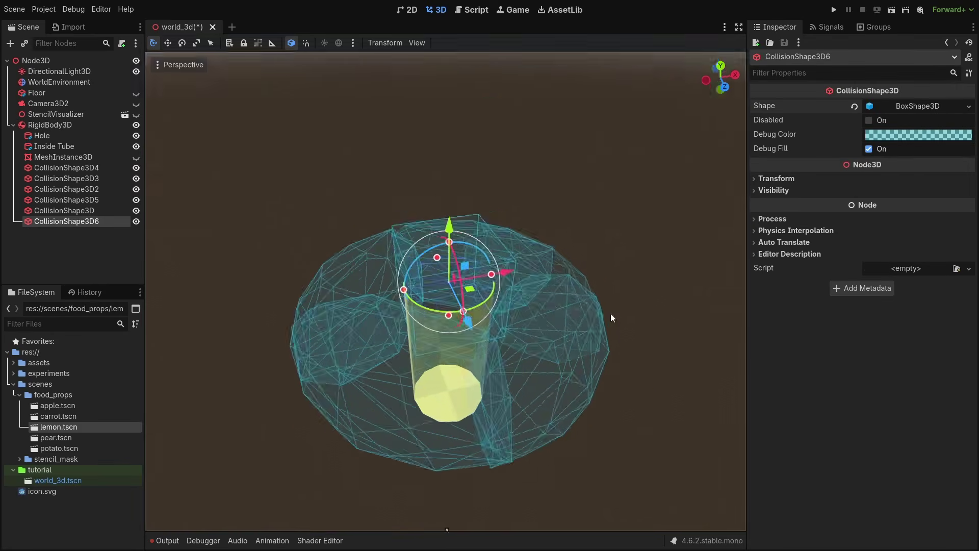
# Flatten the box collision shape and stretch it sideways into a wide, thin slab
pyautogui.keyDown('alt'); pyautogui.moveTo(442, 222); pyautogui.dragTo(442, 254); pyautogui.keyUp('alt')
pyautogui.moveTo(449, 265); pyautogui.dragTo(428, 292, button='middle')
pyautogui.keyDown('alt'); pyautogui.moveTo(480, 287); pyautogui.dragTo(692, 313); pyautogui.keyUp('alt')
pyautogui.scroll(-7, 612, 316)
pyautogui.click(720, 67)
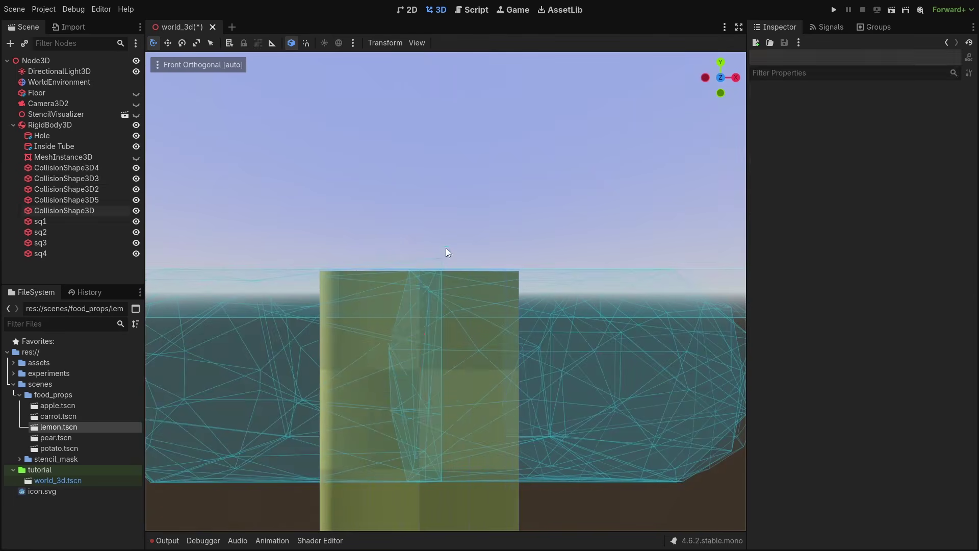
# Lower the CollisionShape3D3 segment by about 0.049 and toggle the floor's visibility to check its height
pyautogui.click(377, 331)
pyautogui.moveTo(420, 315); pyautogui.dragTo(420, 326)
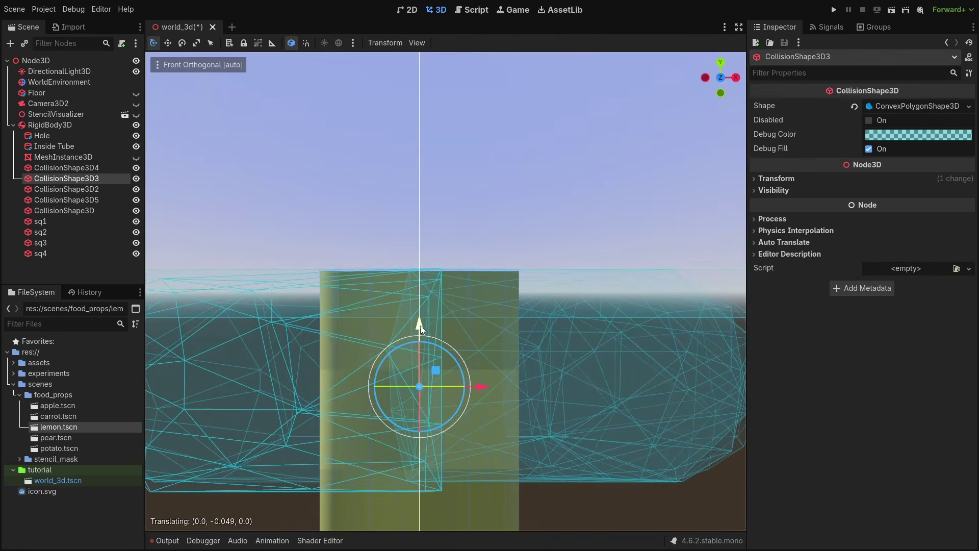
pyautogui.click(461, 209)
pyautogui.scroll(-5, 465, 242)
pyautogui.moveTo(462, 209); pyautogui.dragTo(506, 327, button='middle')
pyautogui.click(137, 93)
pyautogui.scroll(-5, 506, 327)
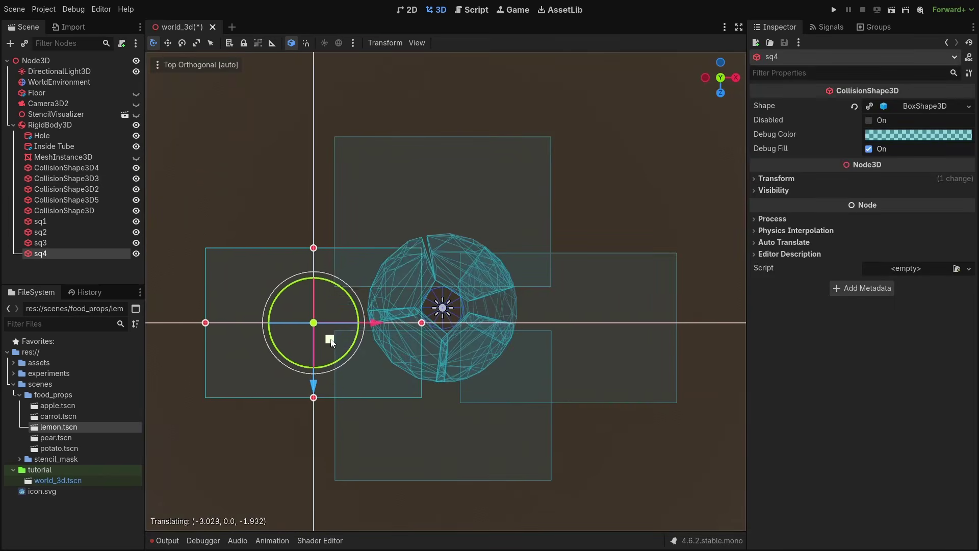
# Move the sq4 box to the negative X side of the hole and shorten its outer side
pyautogui.moveTo(317, 350); pyautogui.dragTo(313, 328)
pyautogui.moveTo(208, 322); pyautogui.dragTo(251, 322)
pyautogui.click(287, 276)
# Make sq2's box shape unique and lengthen it along Z, and adjust the size of sq4
pyautogui.click(40, 232)
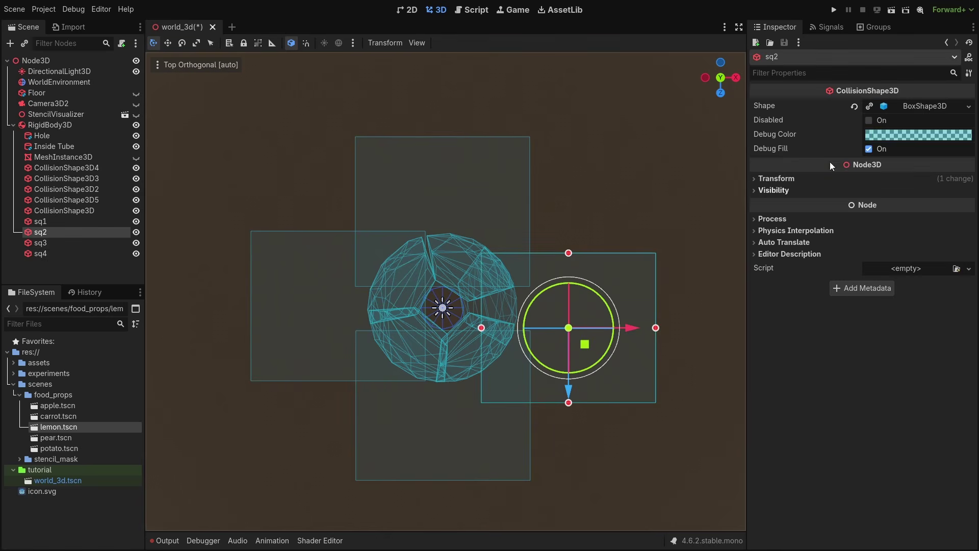
pyautogui.click(969, 106)
pyautogui.click(898, 269)
pyautogui.moveTo(568, 252); pyautogui.dragTo(568, 165)
pyautogui.click(559, 410)
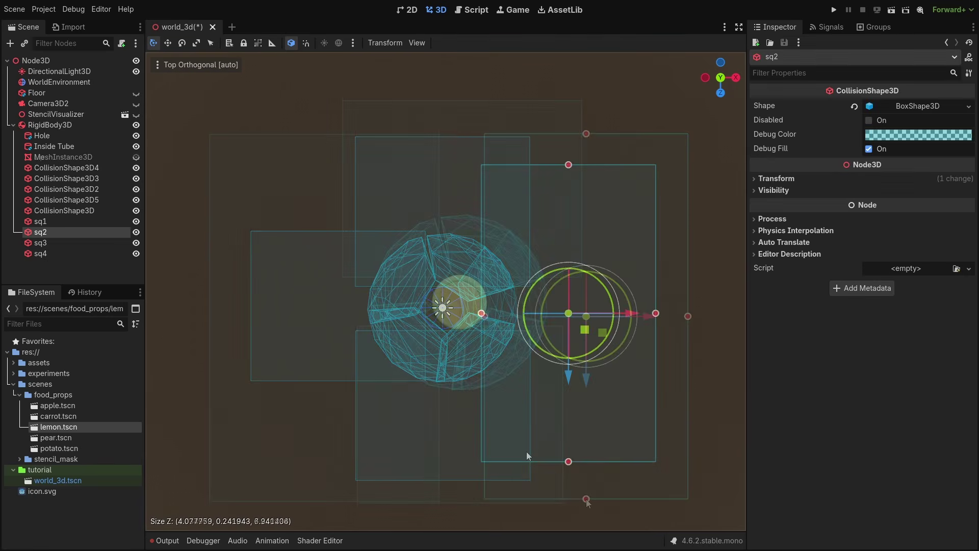
pyautogui.click(74, 251)
pyautogui.moveTo(325, 484); pyautogui.dragTo(327, 473)
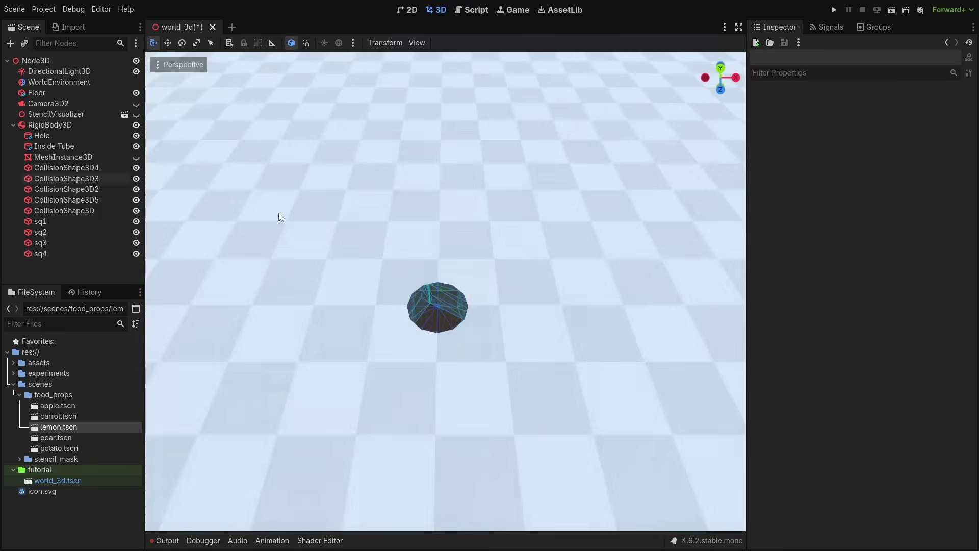
# Rename the torus mesh Lip, unhide it, slim it into a thin rim with inner radius 0.553 and raise it slightly
pyautogui.click(88, 159)
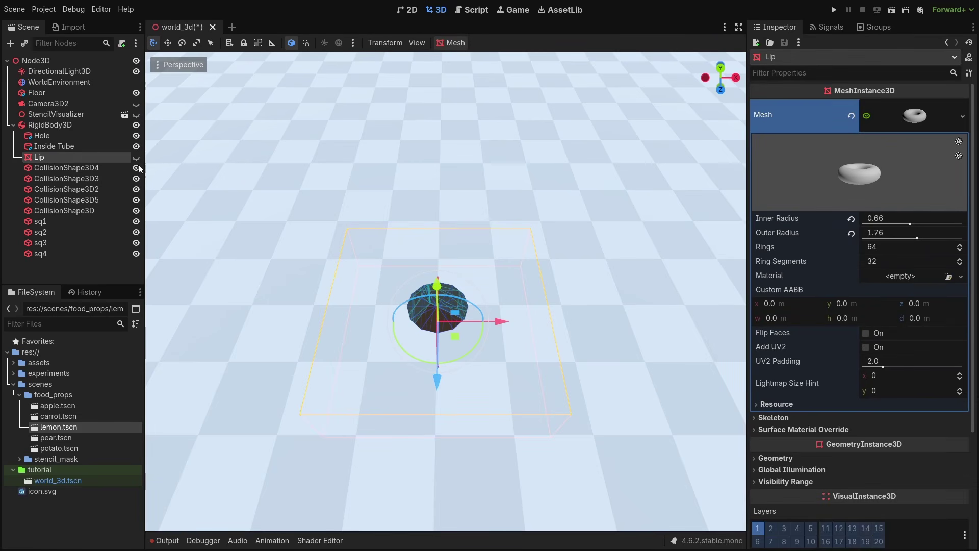
pyautogui.click(136, 156)
pyautogui.click(851, 232)
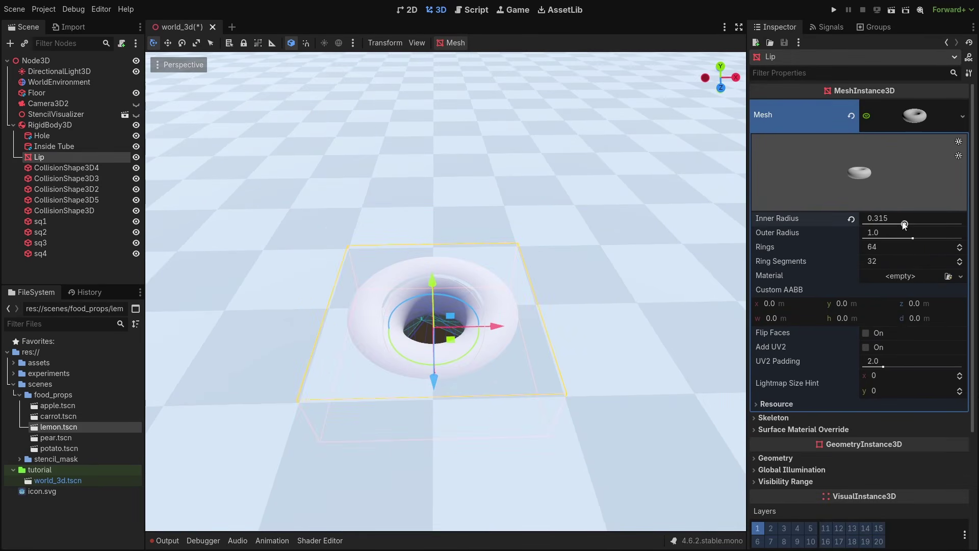
pyautogui.click(906, 224)
pyautogui.write('0.')
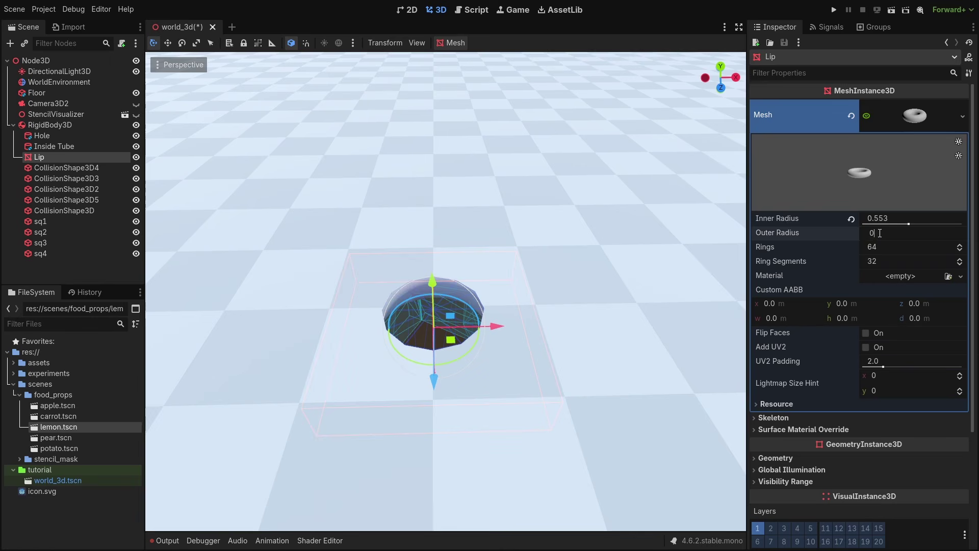
pyautogui.moveTo(433, 278); pyautogui.dragTo(432, 260)
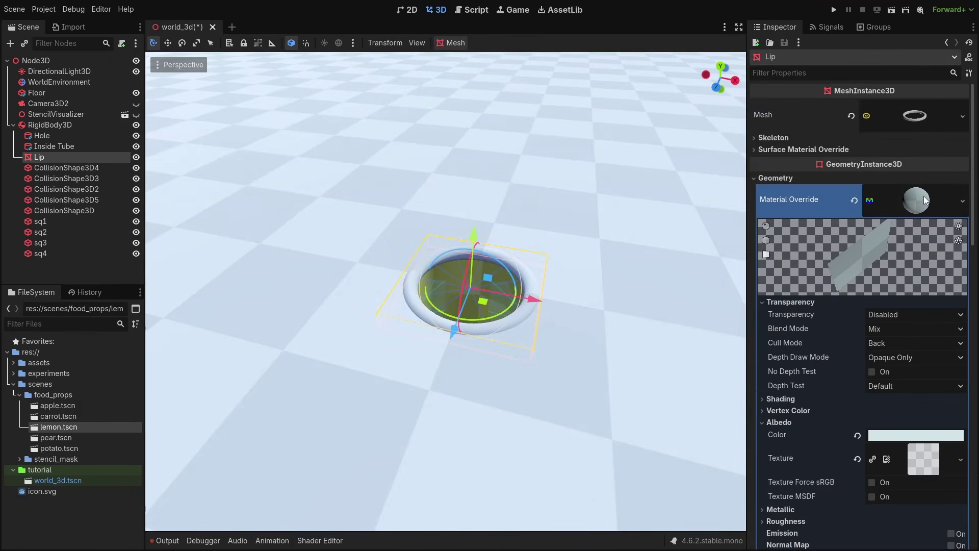
# Change the albedo color of the Lip's override material to light green
pyautogui.scroll(-3, 900, 296)
pyautogui.click(896, 319)
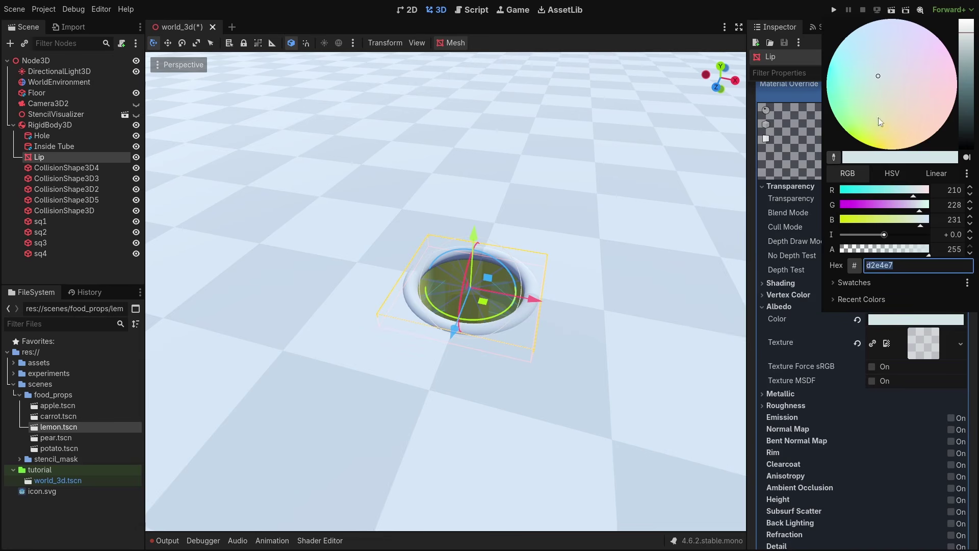
pyautogui.moveTo(878, 118); pyautogui.dragTo(854, 126)
pyautogui.click(863, 354)
# Set the Lip material's UV1 scale to 0.925 on all axes and adjust its triplanar sharpness
pyautogui.scroll(-5, 863, 354)
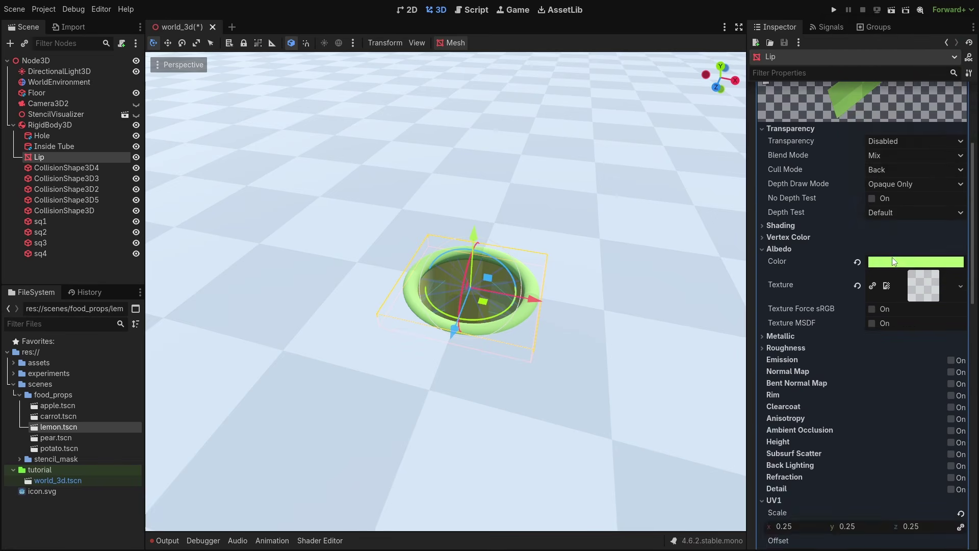
pyautogui.moveTo(795, 353); pyautogui.dragTo(805, 352)
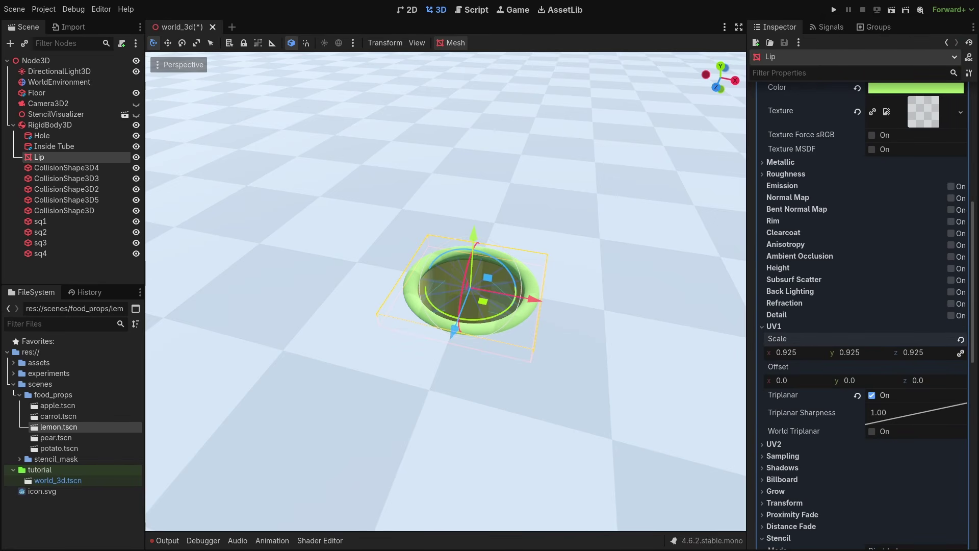
pyautogui.moveTo(887, 413); pyautogui.dragTo(928, 409)
pyautogui.click(613, 278)
pyautogui.scroll(-4, 503, 296)
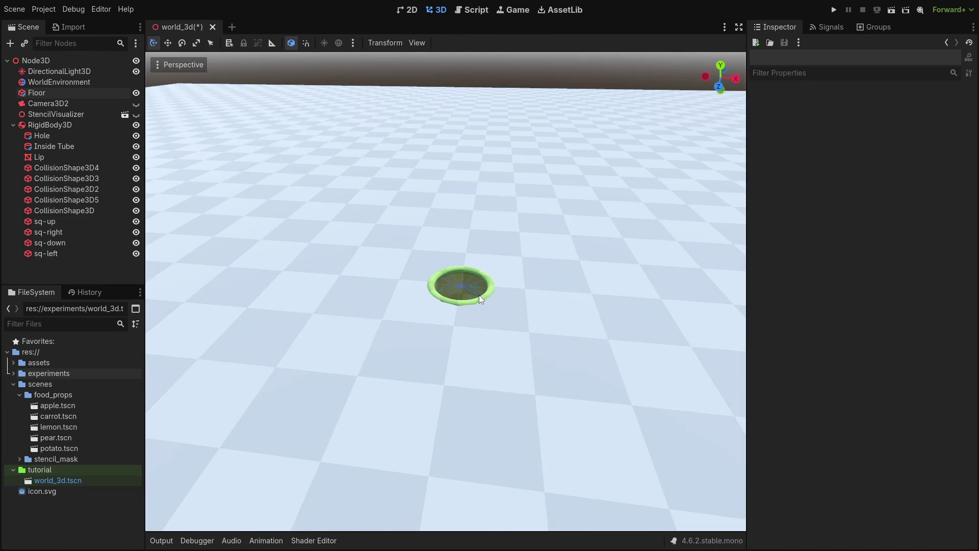
# Name collision layer 5 Hole in the RigidBody3D's collision settings
pyautogui.click(80, 123)
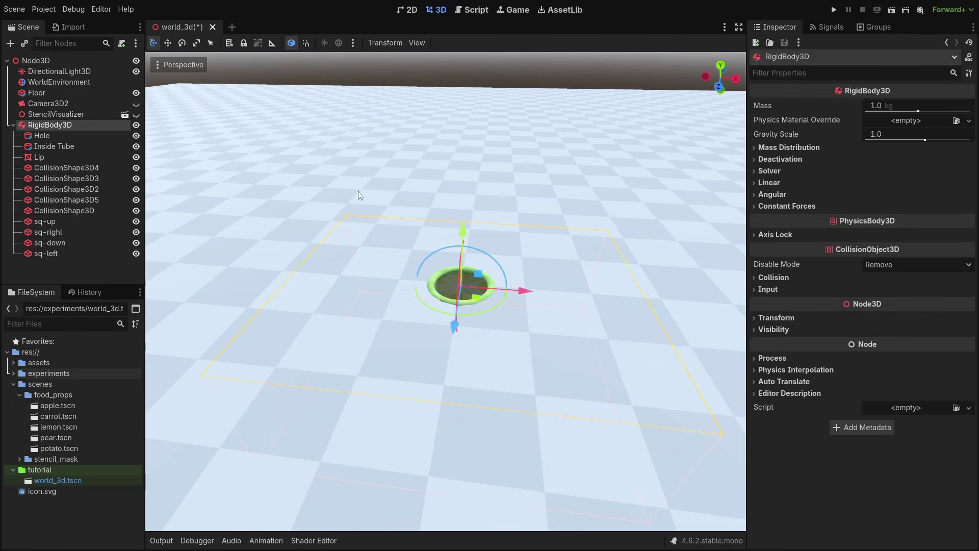
pyautogui.click(771, 279)
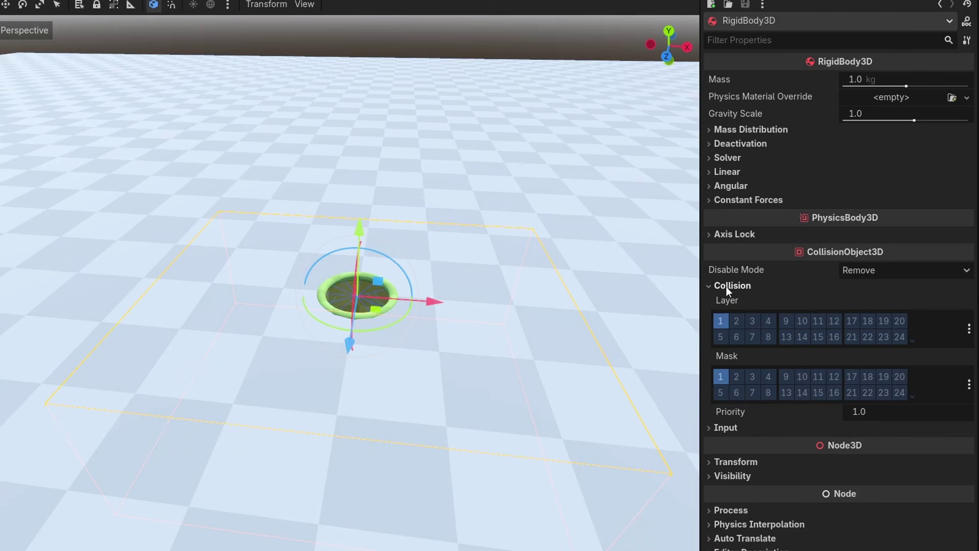
pyautogui.rightClick(723, 338)
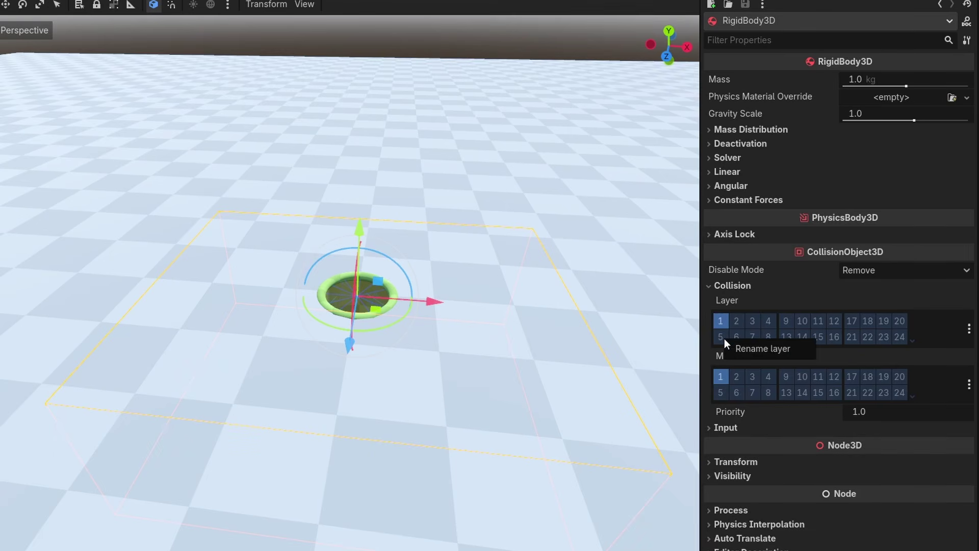
pyautogui.click(740, 348)
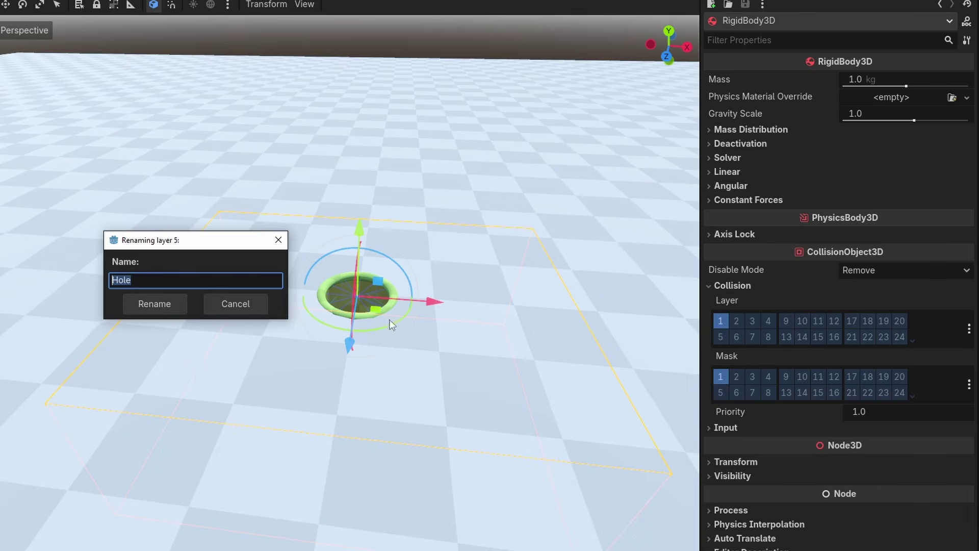
pyautogui.click(171, 304)
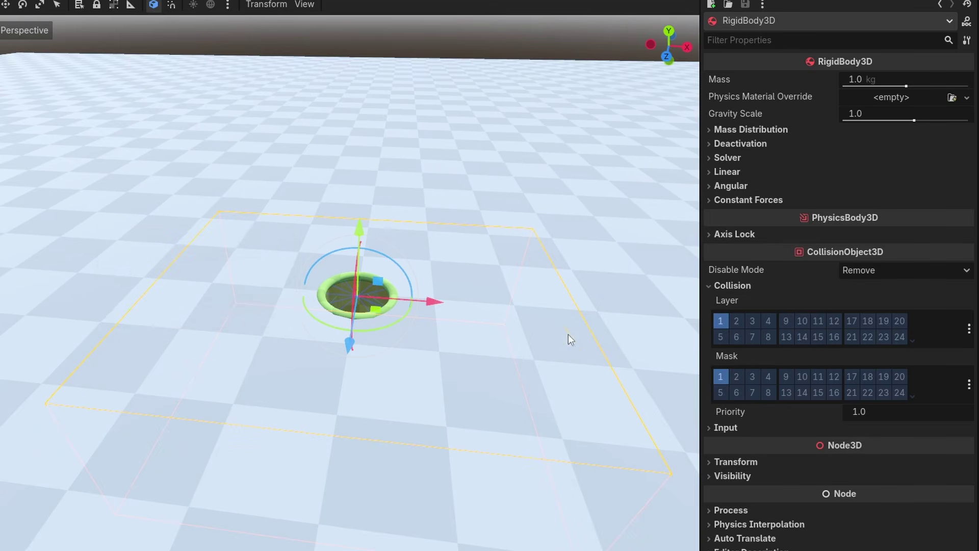
# Put the RigidBody3D on collision layer 5 only and clear layer 1 from its collision mask
pyautogui.click(719, 337)
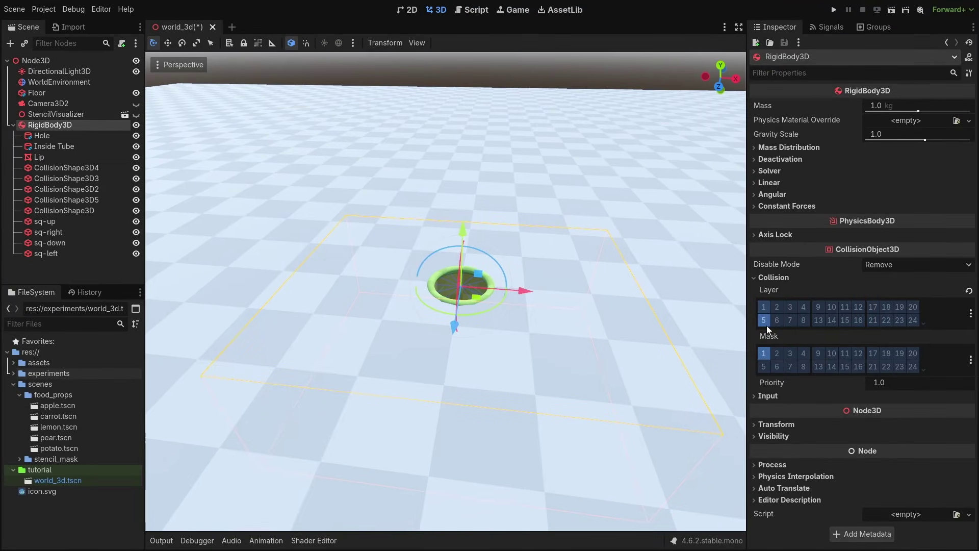
pyautogui.click(763, 306)
pyautogui.click(764, 353)
# Set the RigidBody3D's gravity scale to 0
pyautogui.click(887, 135)
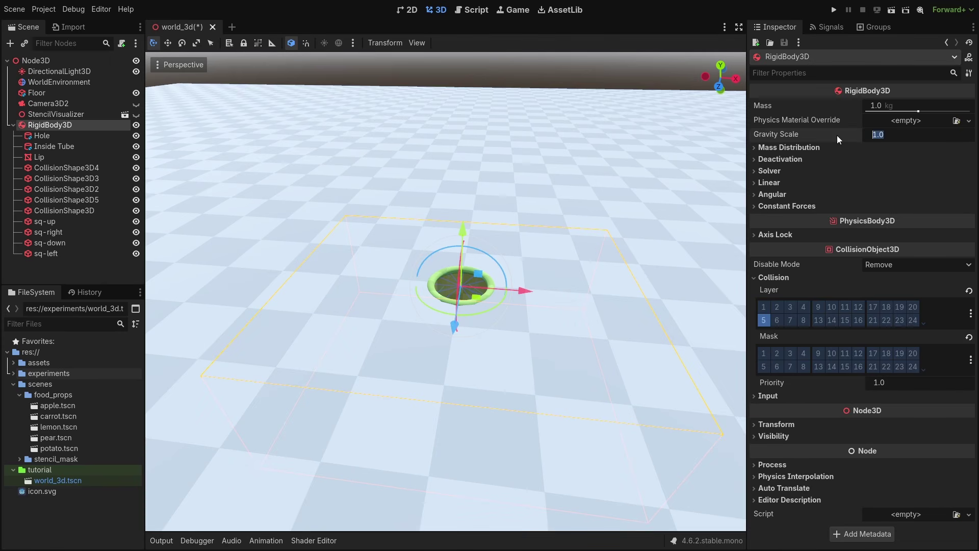
pyautogui.write('0')
pyautogui.press('Return')
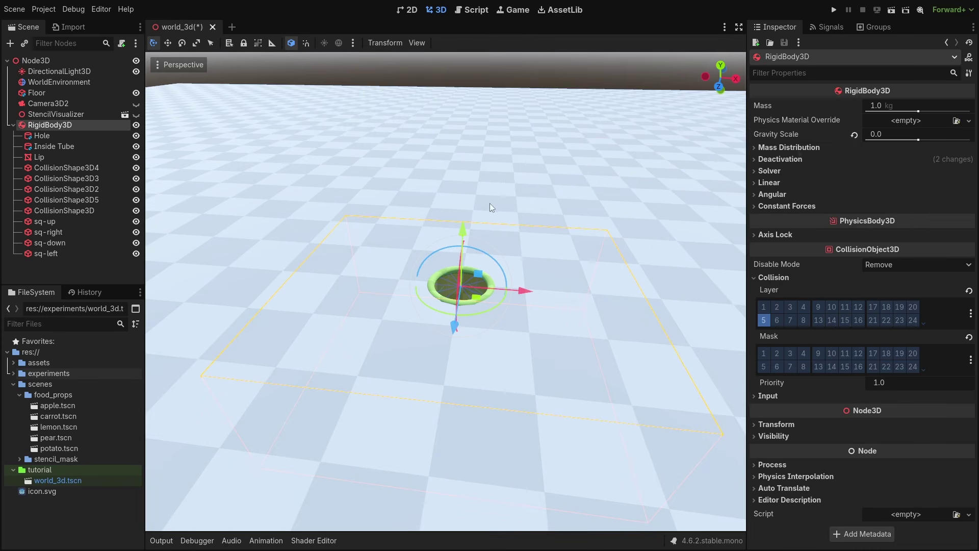
# Place a lemon.tscn instance above the floor beside the hole and make its collision mask detect only layer 5
pyautogui.moveTo(59, 427); pyautogui.dragTo(428, 243)
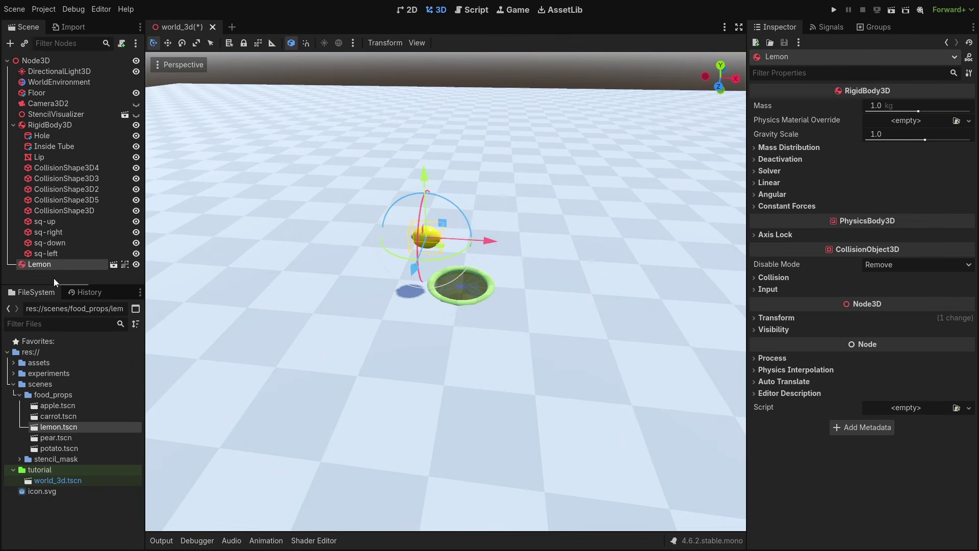
pyautogui.click(784, 277)
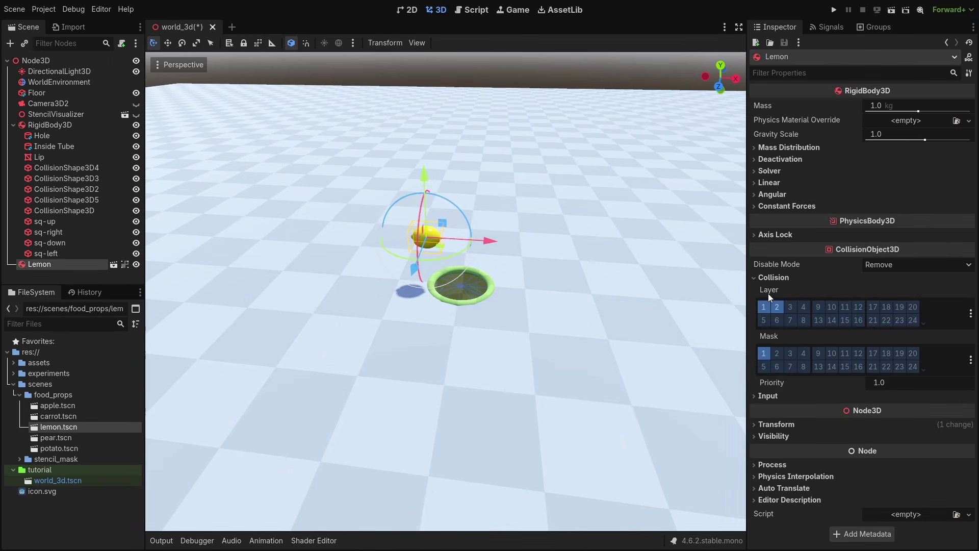
pyautogui.click(763, 353)
# Test-run the scene, shift the lemon along X closer to the hole and run the scene again
pyautogui.press('F6')
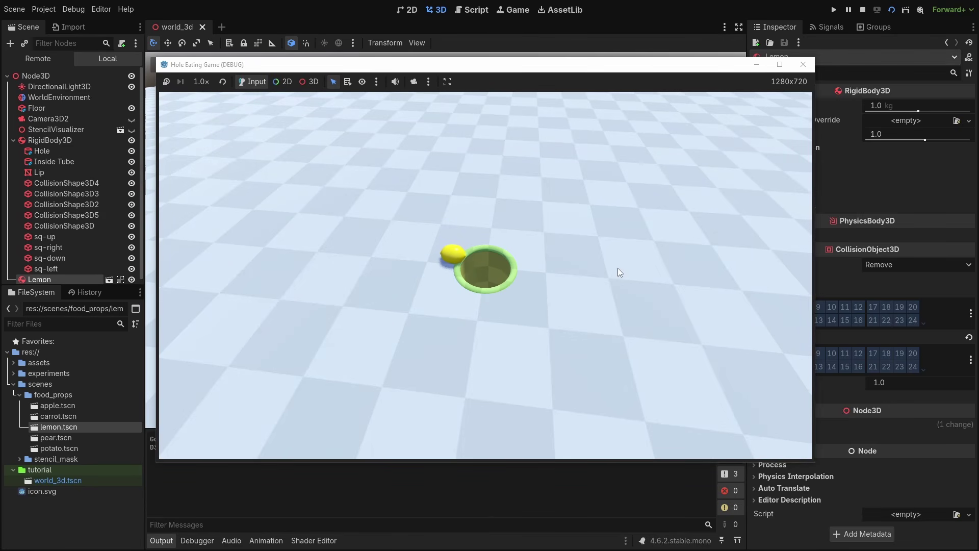
pyautogui.click(803, 64)
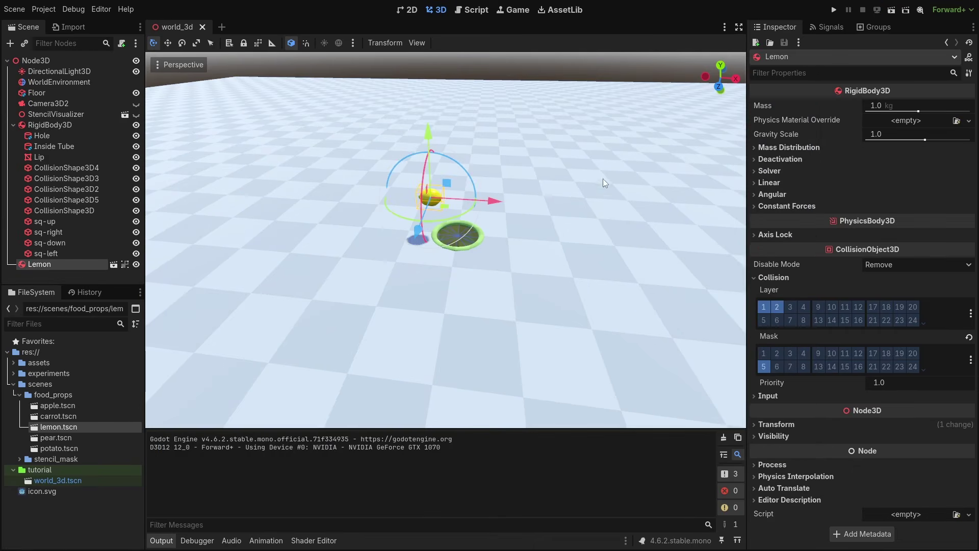
pyautogui.moveTo(497, 205); pyautogui.dragTo(506, 206)
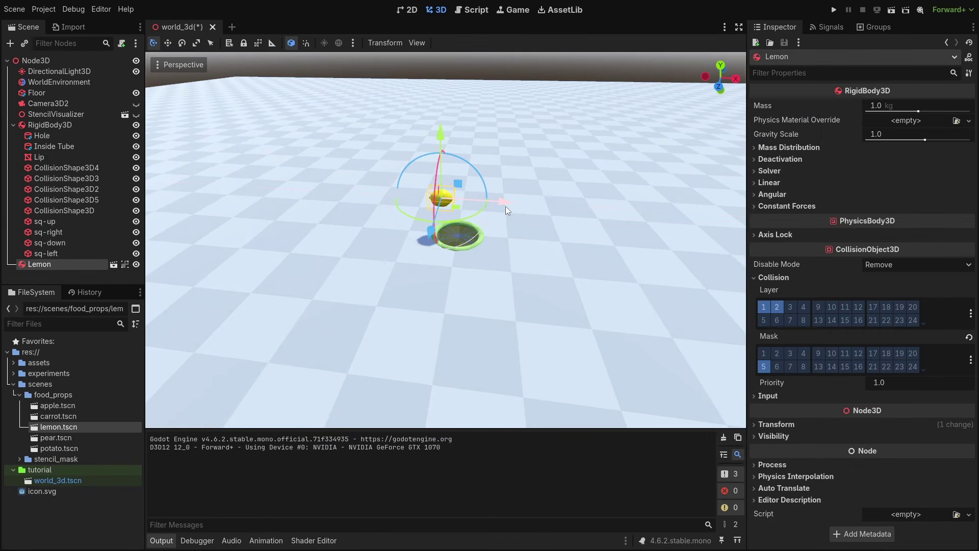
pyautogui.press('F6')
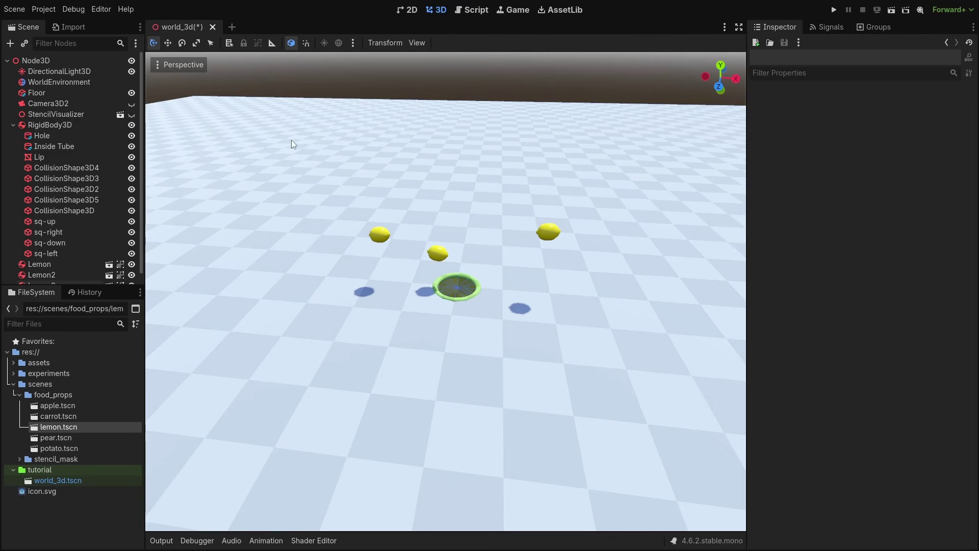
# Hide the floor and add an Area3D as a child of the hole's RigidBody3D
pyautogui.click(132, 90)
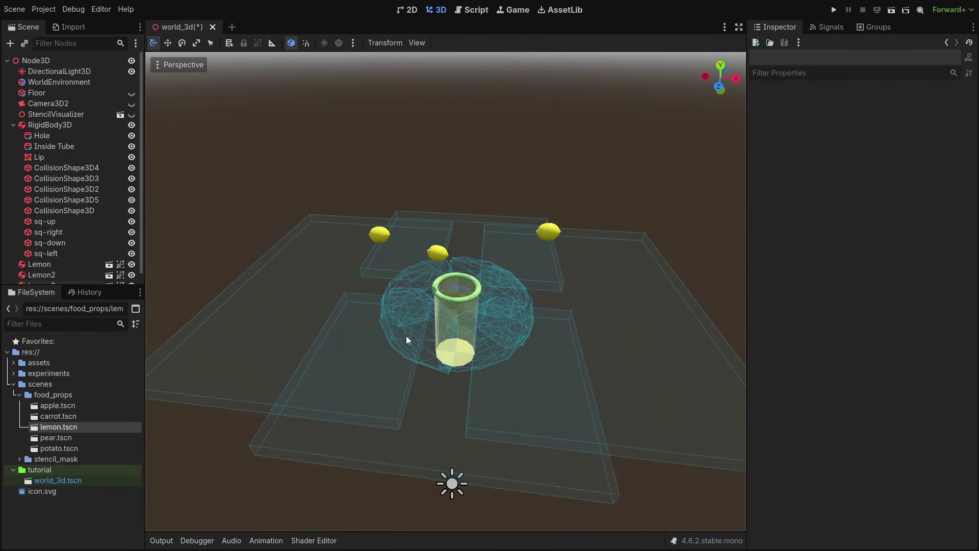
pyautogui.click(69, 127)
pyautogui.hotkey('ctrl', 'a')
pyautogui.write('area')
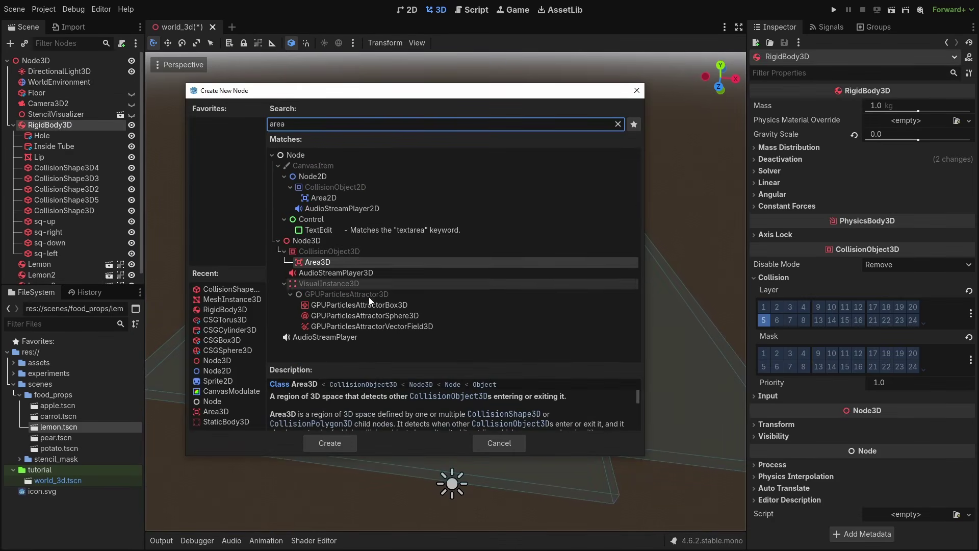
pyautogui.click(336, 262)
pyautogui.doubleClick(335, 262)
# Add a CollisionShape3D with a SphereShape3D as a child of the Area3D
pyautogui.hotkey('ctrl', 'a')
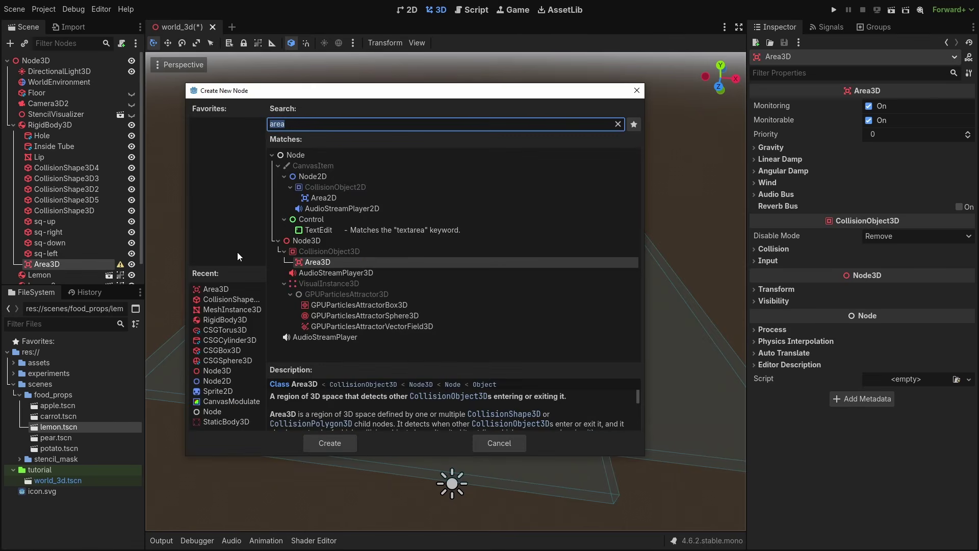
pyautogui.write('collision')
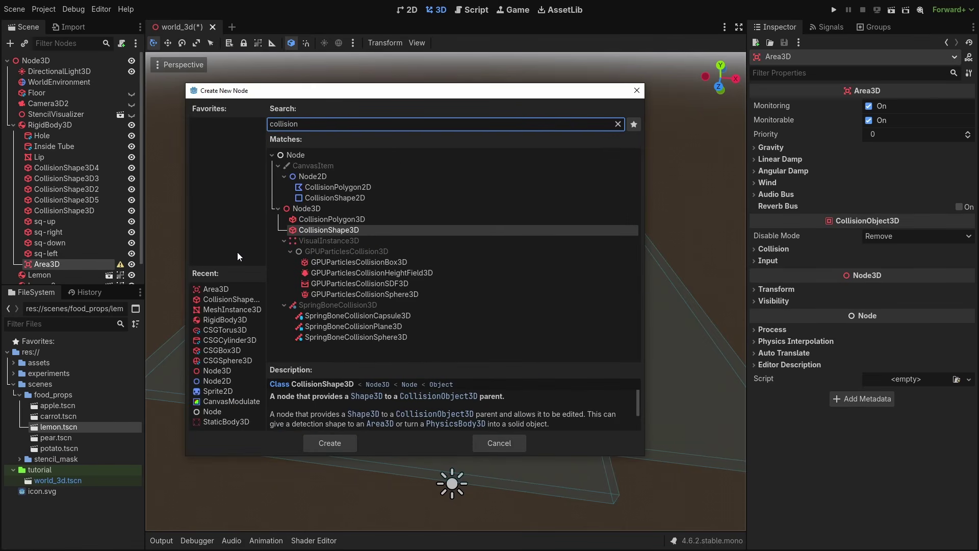
pyautogui.doubleClick(368, 231)
pyautogui.click(901, 106)
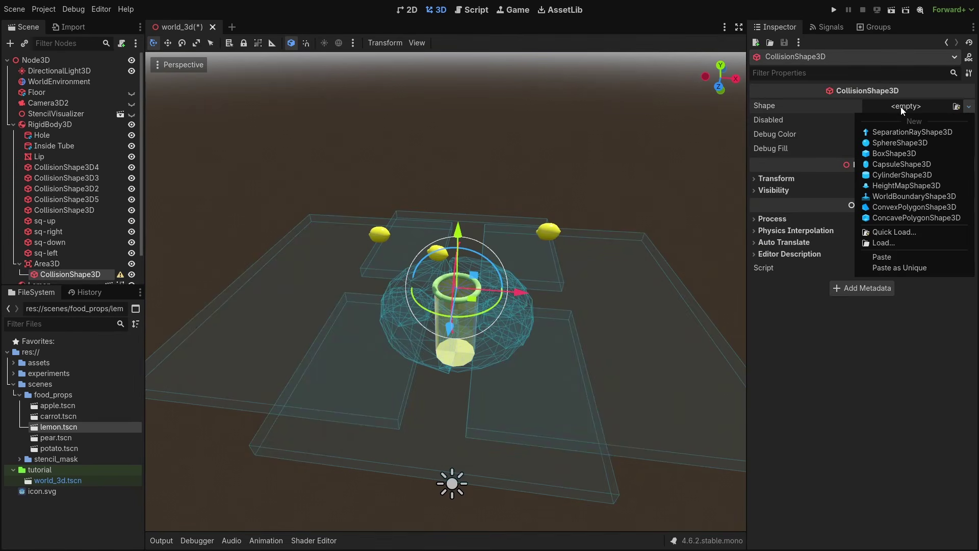
pyautogui.click(913, 142)
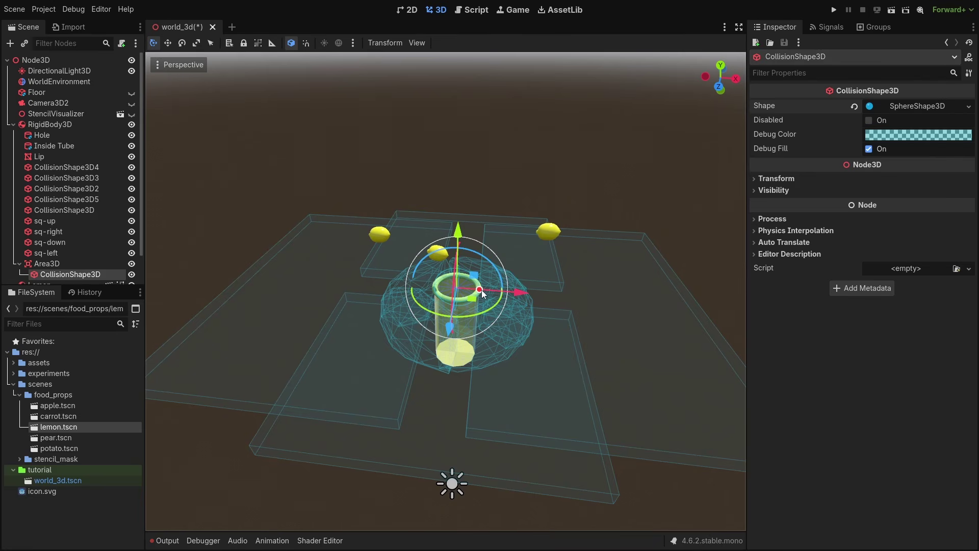
# Enlarge the Area3D's sphere around the hole to a radius of about 3.43 and make its debug color green
pyautogui.moveTo(481, 290); pyautogui.dragTo(673, 298)
pyautogui.click(917, 134)
pyautogui.click(858, 236)
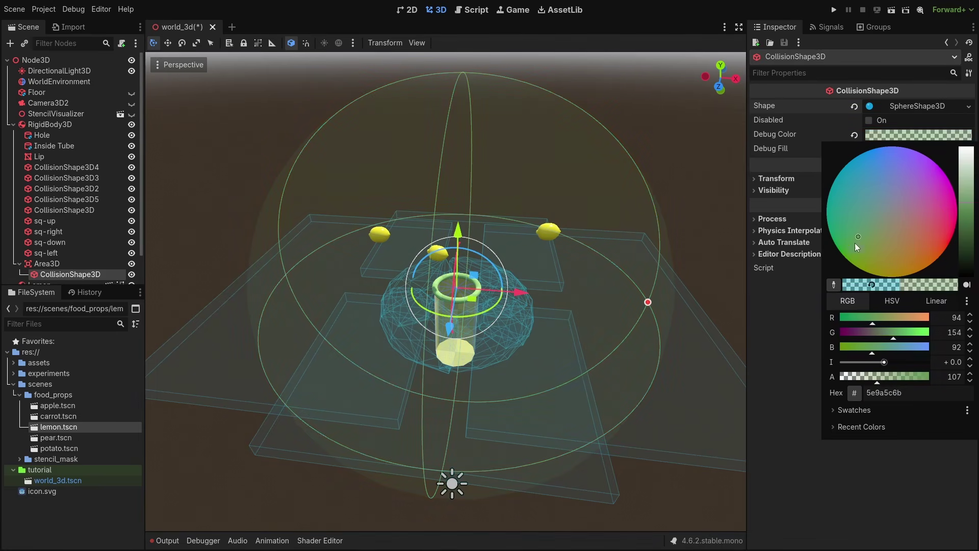
pyautogui.click(705, 151)
pyautogui.moveTo(674, 185); pyautogui.dragTo(650, 235, button='middle')
pyautogui.scroll(-3, 544, 281)
pyautogui.moveTo(545, 282); pyautogui.dragTo(551, 275, button='middle')
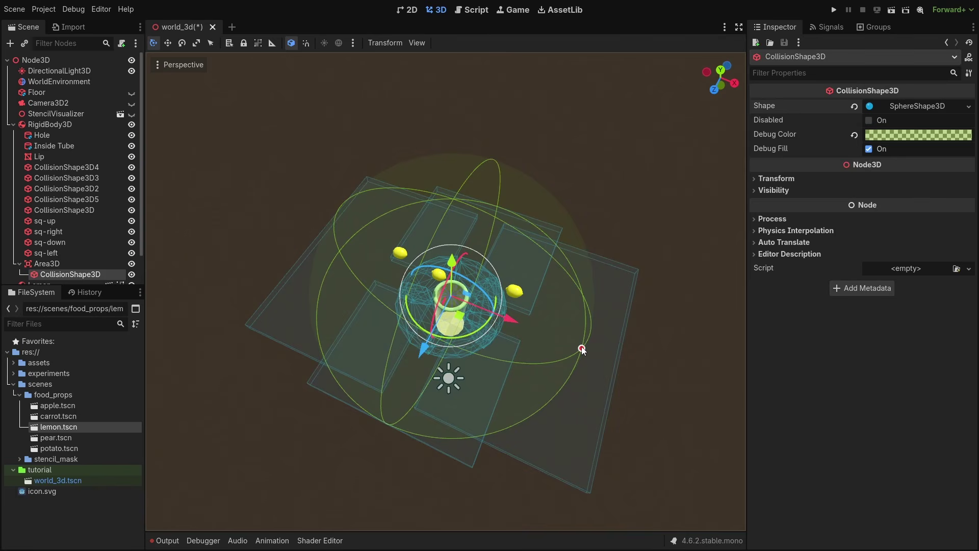
pyautogui.moveTo(581, 355); pyautogui.dragTo(562, 341)
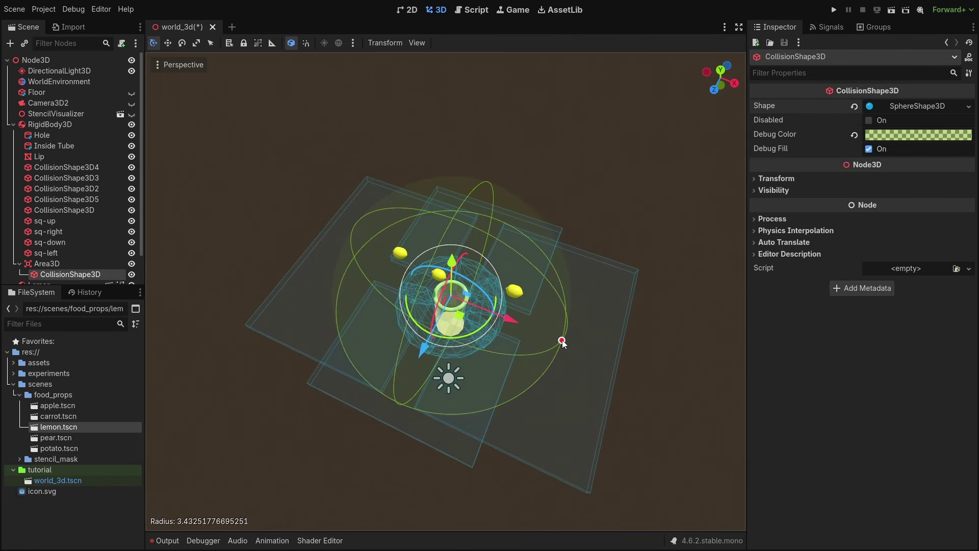
# Make the floor visible again
pyautogui.click(553, 214)
pyautogui.moveTo(495, 326); pyautogui.dragTo(514, 299, button='middle')
pyautogui.scroll(4, 516, 298)
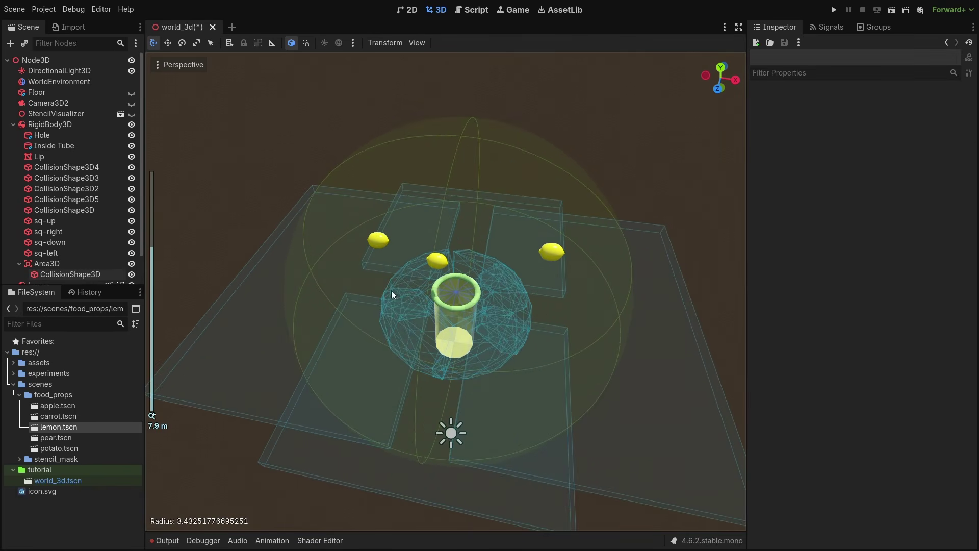
pyautogui.click(131, 92)
pyautogui.moveTo(521, 287); pyautogui.dragTo(563, 300, button='middle')
# Rename the hole's RigidBody3D as HoleBody and attach a new script hole_body.gd to it
pyautogui.click(68, 123)
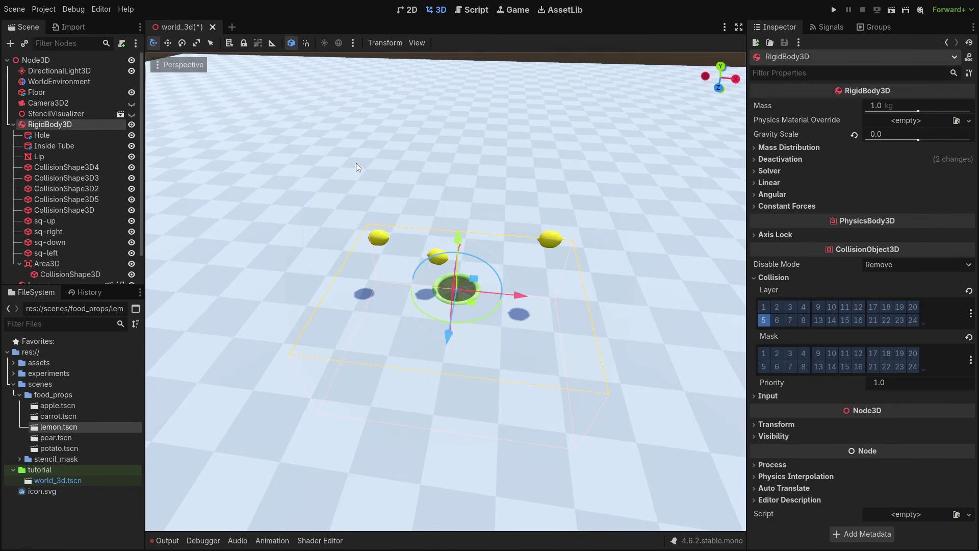
pyautogui.press('F2')
pyautogui.write('HoleBody')
pyautogui.press('Return')
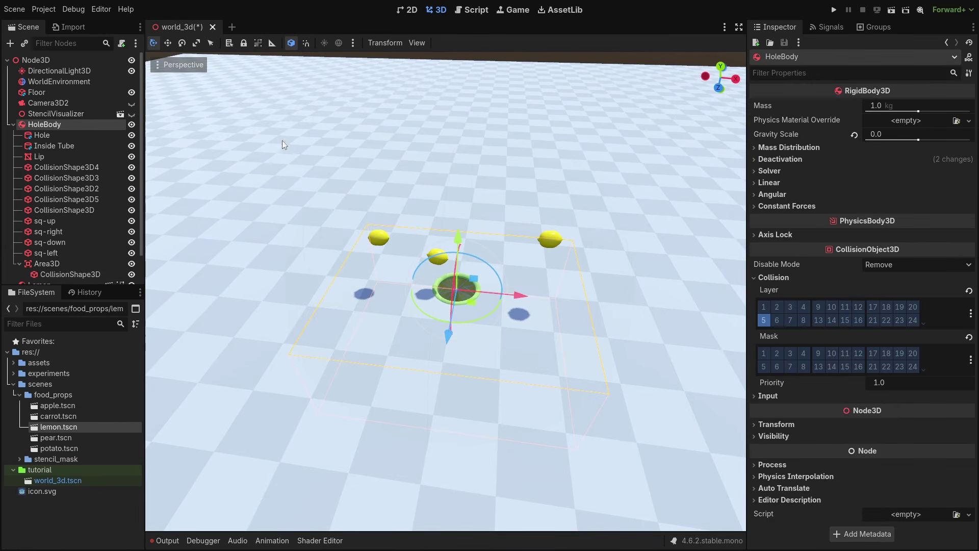
pyautogui.click(122, 43)
pyautogui.press('Return')
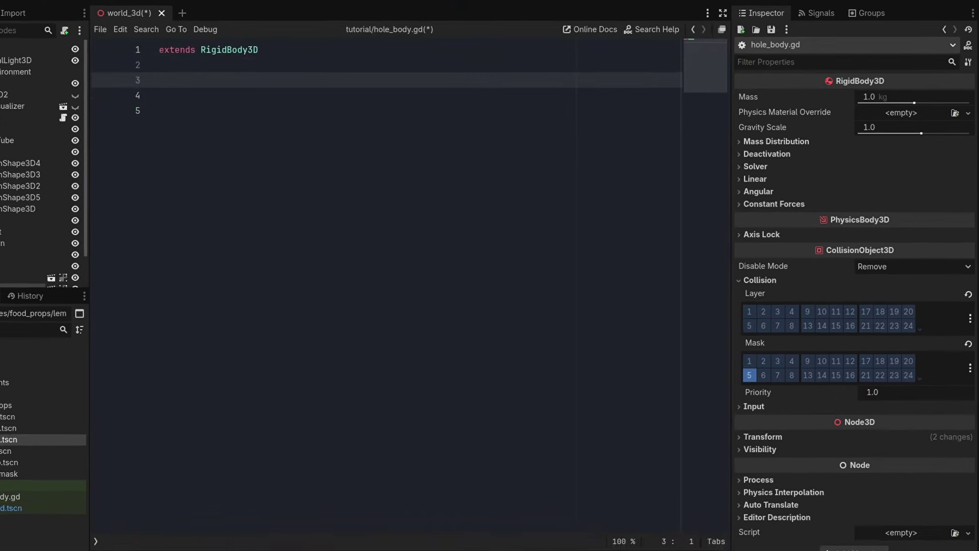
pyautogui.write('@export_flags_3d_physics var hole_flags : int')
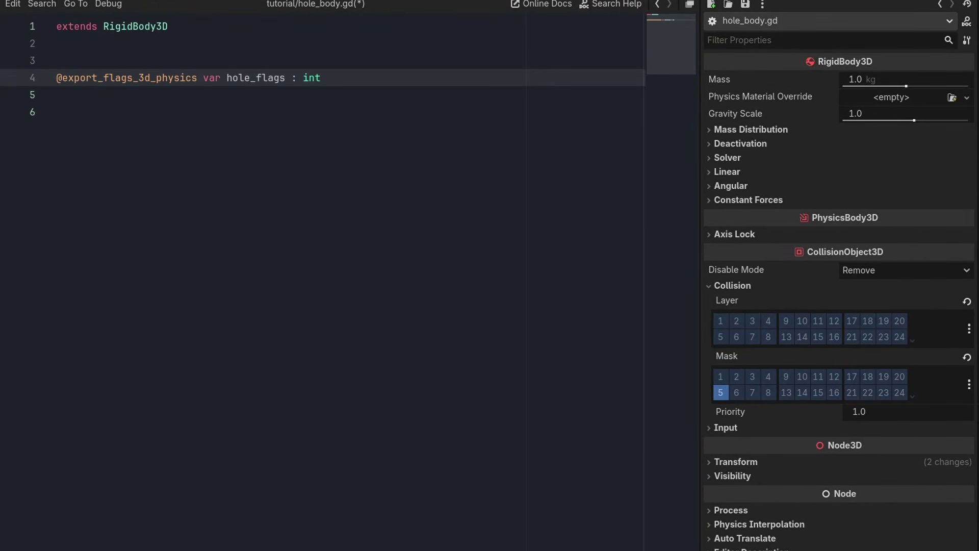
pyautogui.hotkey('shift', 'Home')
pyautogui.hotkey('ctrl', 'c')
pyautogui.press('End')
pyautogui.press('Return')
pyautogui.hotkey('ctrl', 'v')
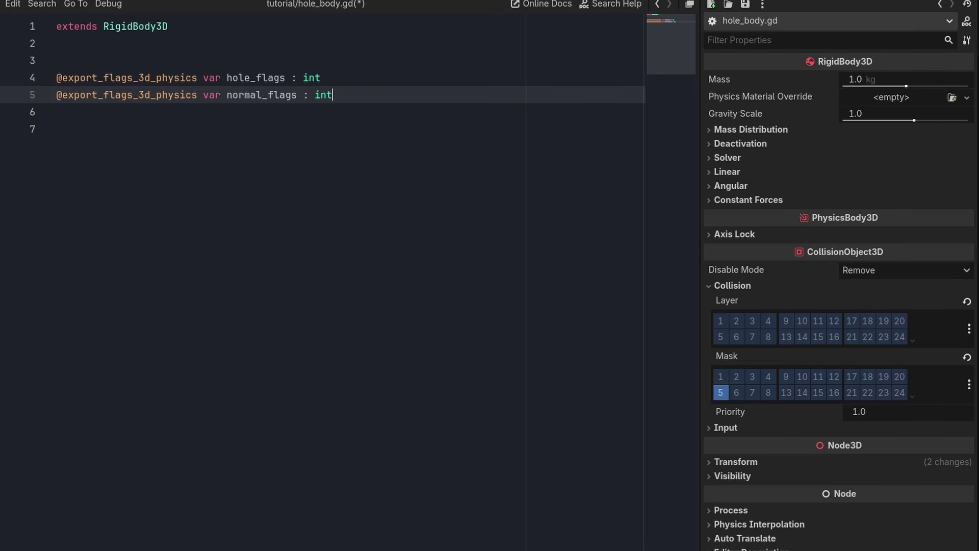
pyautogui.press('Down')
pyautogui.press('Down')
pyautogui.hotkey('ctrl', 's')
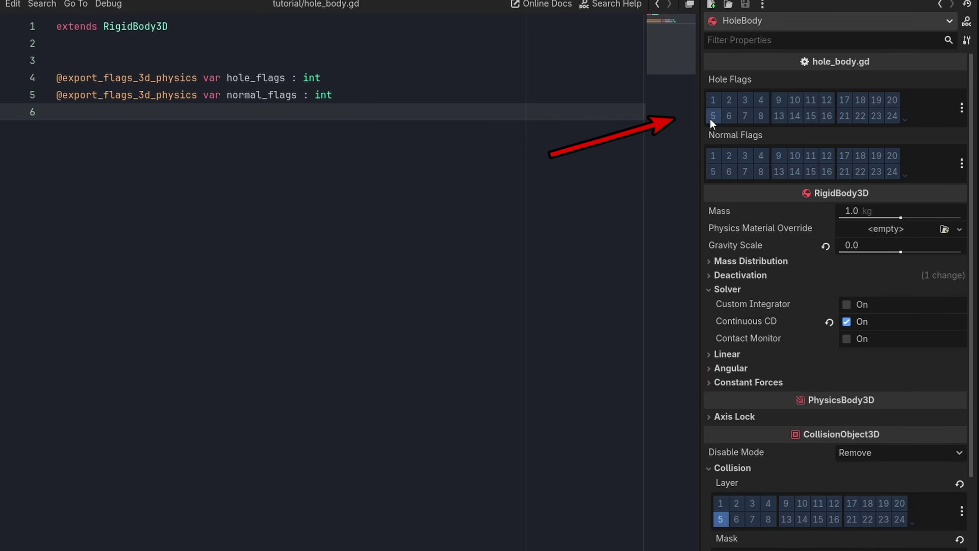
# Set HoleBody's Hole Flags to layers 2 and 5, with layer 2 named Objects, and its Normal Flags to layers 1 and 2
pyautogui.click(712, 116)
pyautogui.click(730, 100)
pyautogui.rightClick(730, 101)
pyautogui.click(742, 111)
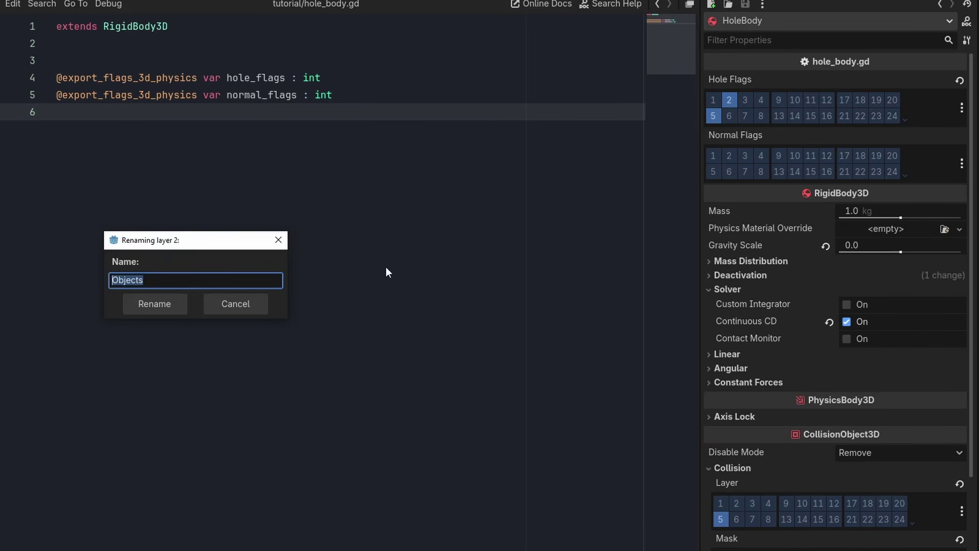
pyautogui.click(176, 302)
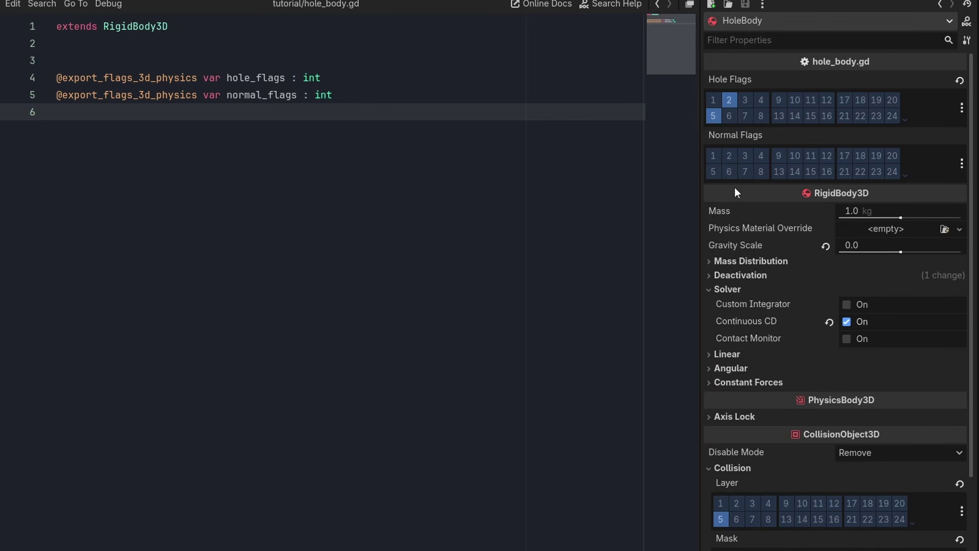
pyautogui.click(732, 156)
pyautogui.click(711, 155)
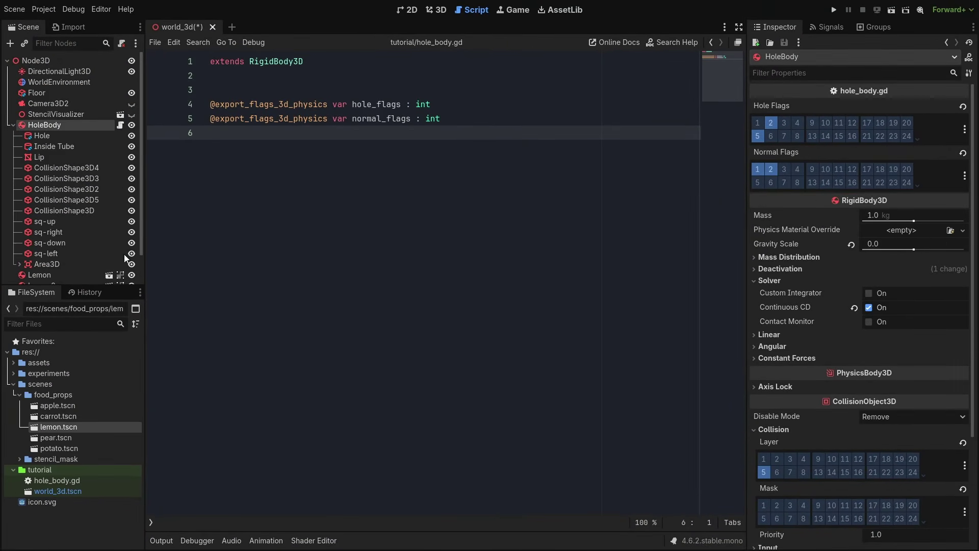
# Connect the Area3D's body_entered and body_exited signals to the HoleBody script
pyautogui.click(46, 264)
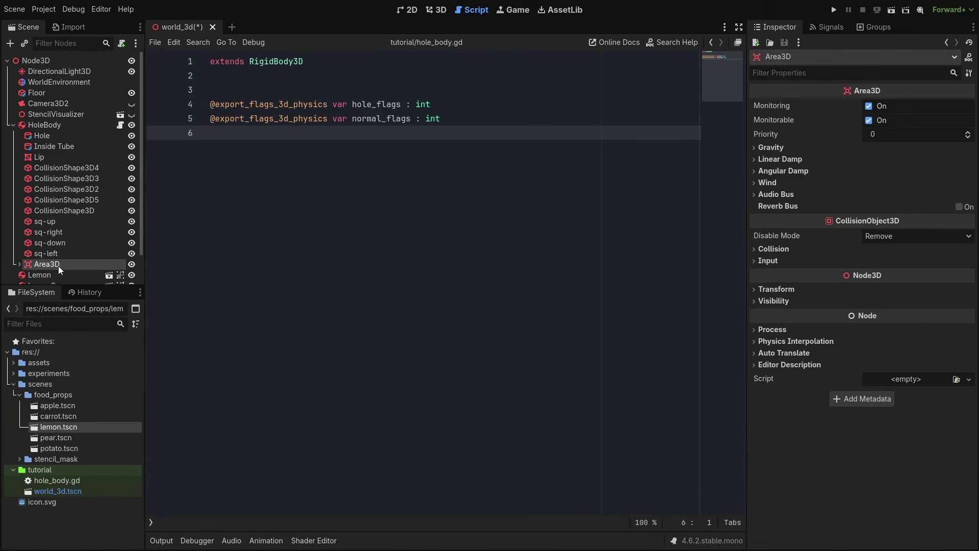
pyautogui.click(828, 27)
pyautogui.doubleClick(828, 114)
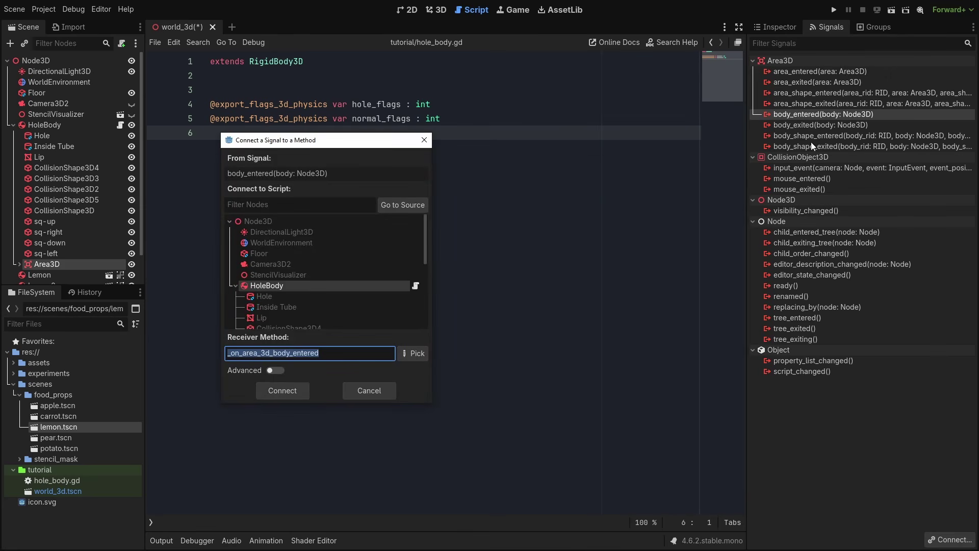
pyautogui.click(296, 391)
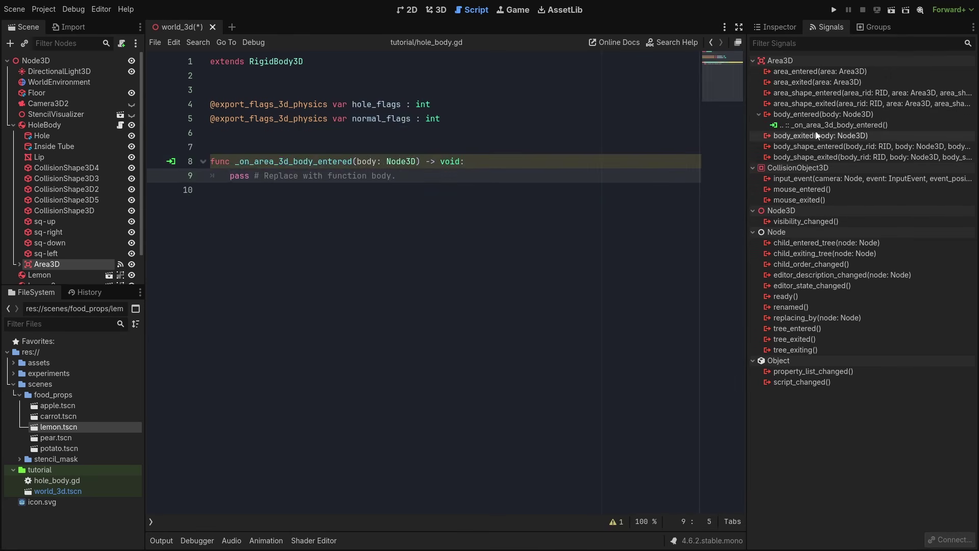
pyautogui.doubleClick(820, 136)
pyautogui.click(284, 393)
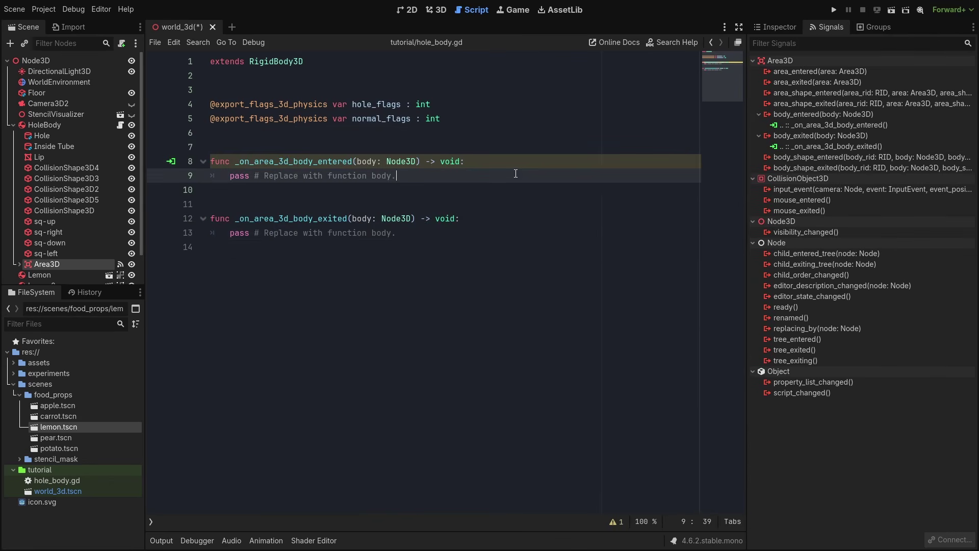
# In _on_area_3d_body_entered, set body.collision_mask to hole_flags if the body is a RigidBody3D
pyautogui.hotkey('shift', 'Home')
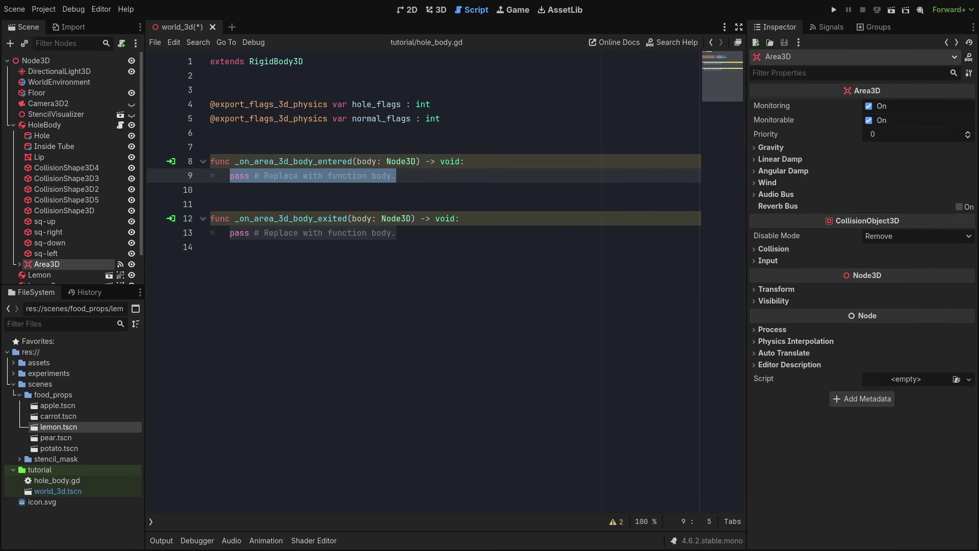
pyautogui.write('if body is PR')
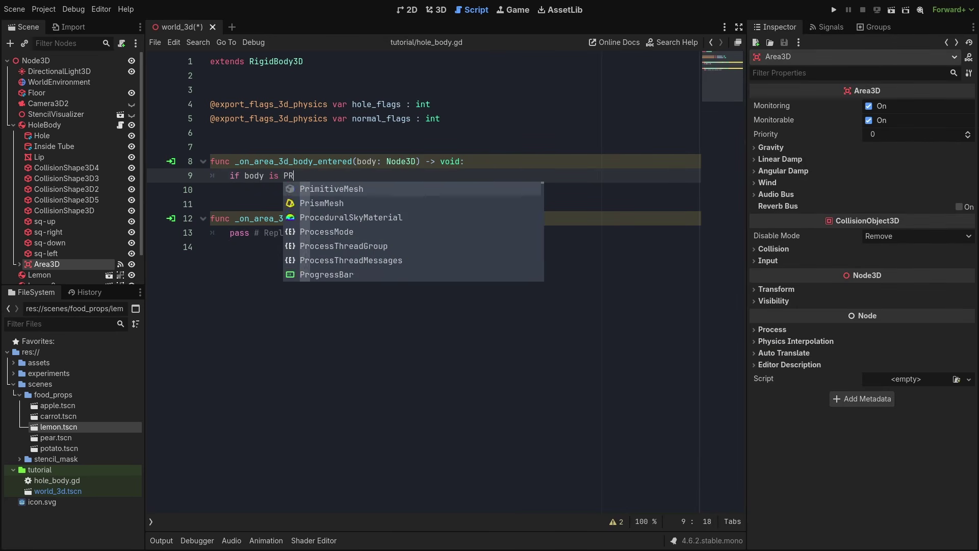
pyautogui.write('igi')
pyautogui.press('Return')
pyautogui.write(':')
pyautogui.press('Return')
pyautogui.write('body.co')
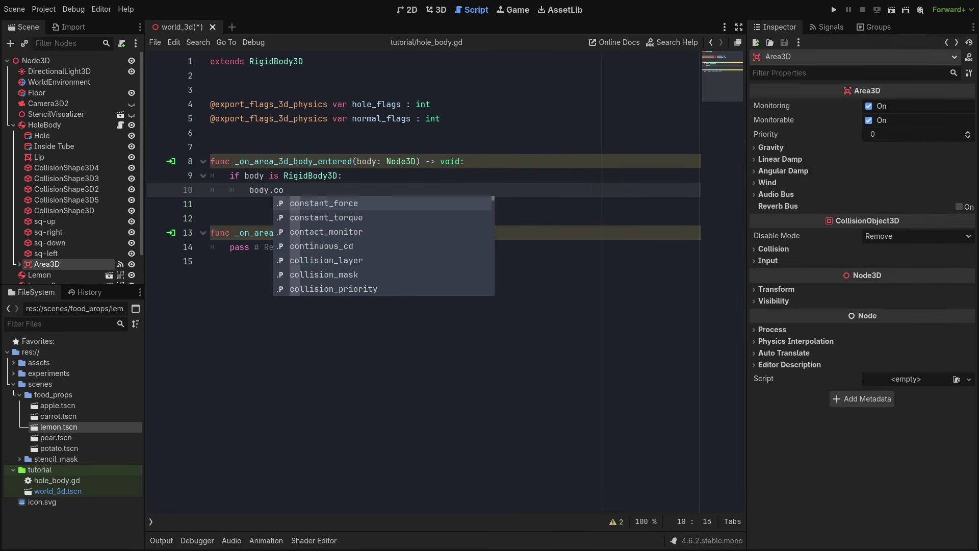
pyautogui.write('llision_mask = hole_flags')
# Reuse the same RigidBody3D check in _on_area_3d_body_exited, setting body.collision_mask to normal_flags
pyautogui.hotkey('shift', 'Up')
pyautogui.hotkey('shift', 'Home')
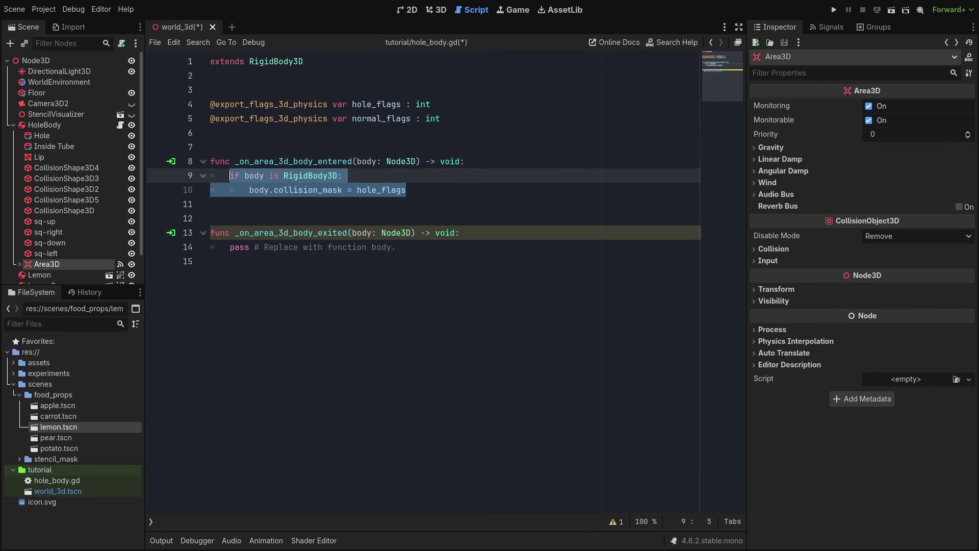
pyautogui.hotkey('ctrl', 'c')
pyautogui.press('Down')
pyautogui.press('Down')
pyautogui.press('Down')
pyautogui.press('Down')
pyautogui.press('Down')
pyautogui.hotkey('shift', 'End')
pyautogui.hotkey('ctrl', 'v')
pyautogui.hotkey('ctrl', 'shift', 'Left')
pyautogui.write('normal_flags')
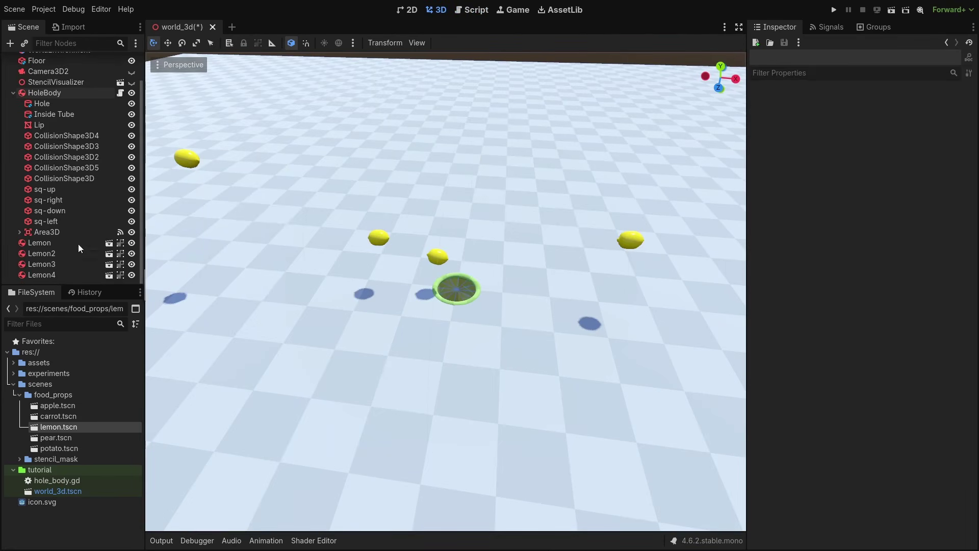
# Put all four lemons on collision layer 2 only with mask layers 1 and 2, and test-run the scene
pyautogui.click(38, 239)
pyautogui.keyDown('shift'); pyautogui.click(56, 275); pyautogui.keyUp('shift')
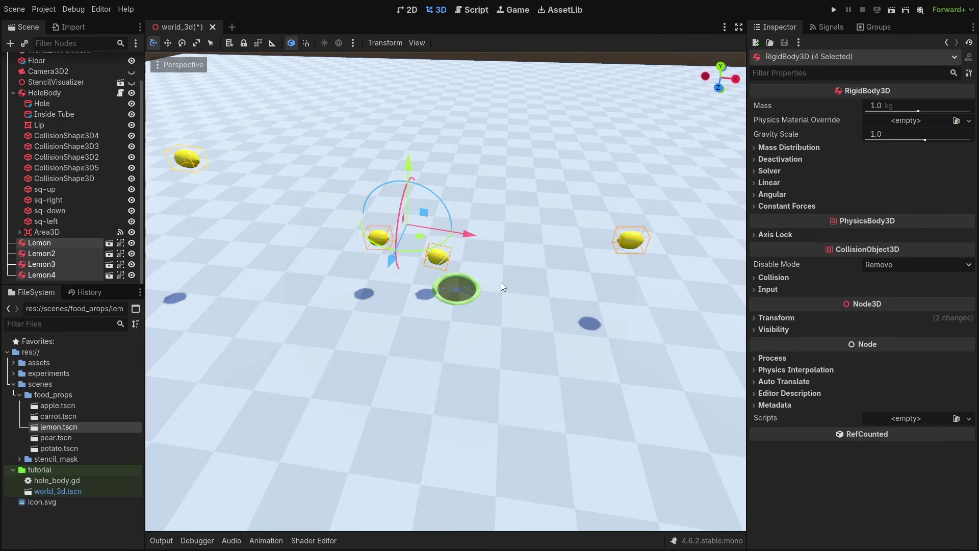
pyautogui.click(773, 277)
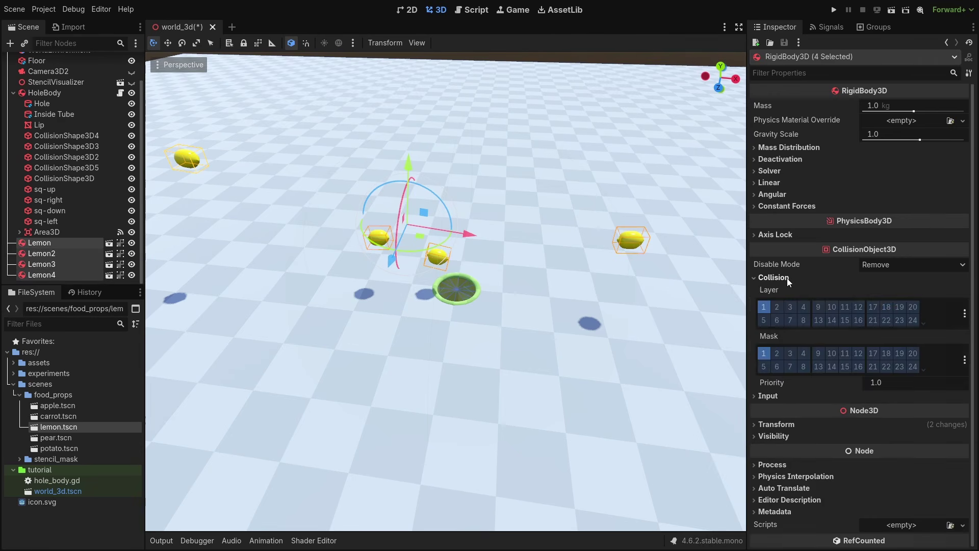
pyautogui.click(764, 307)
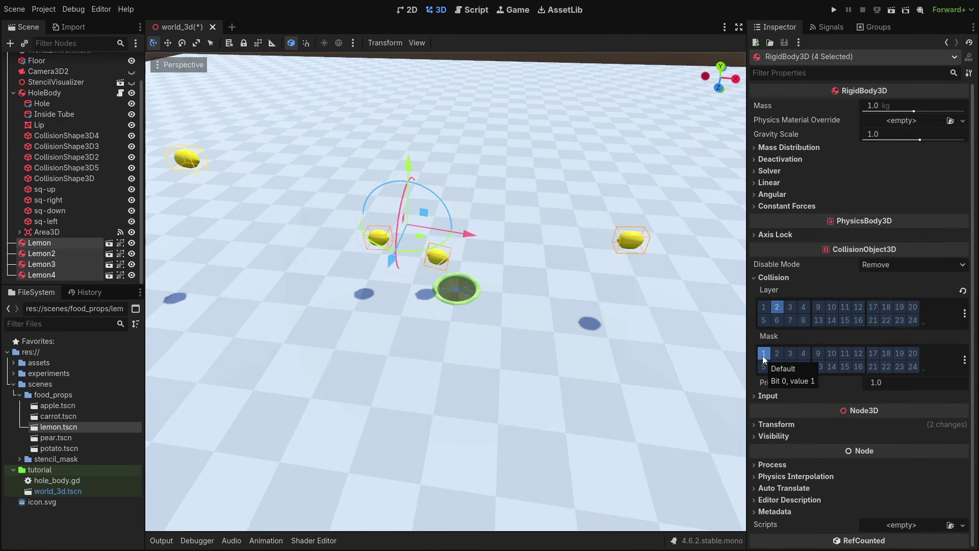
pyautogui.click(777, 353)
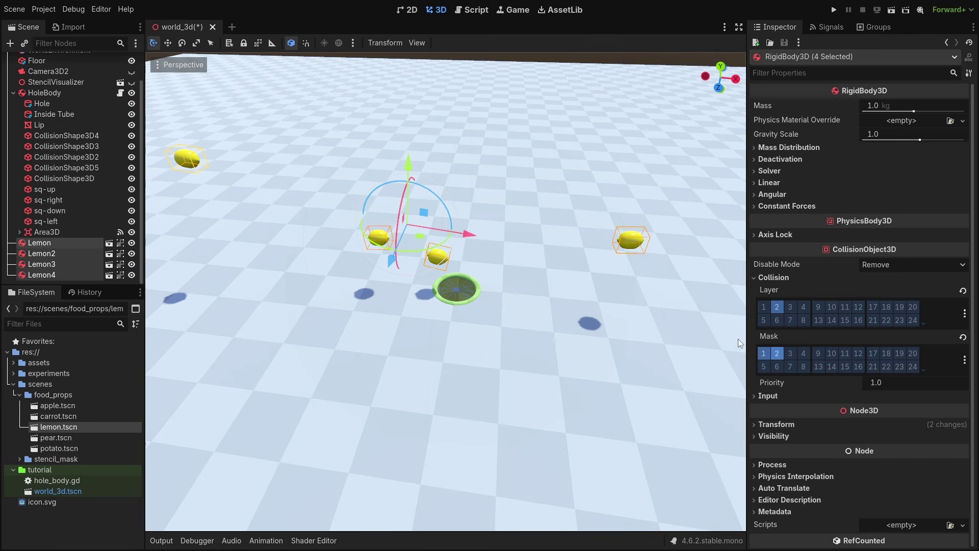
pyautogui.press('F6')
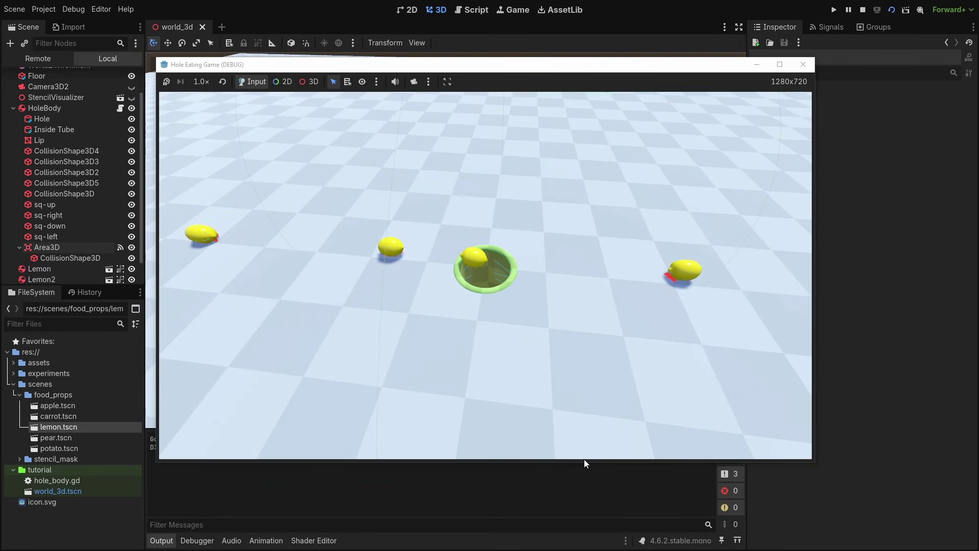
pyautogui.click(804, 68)
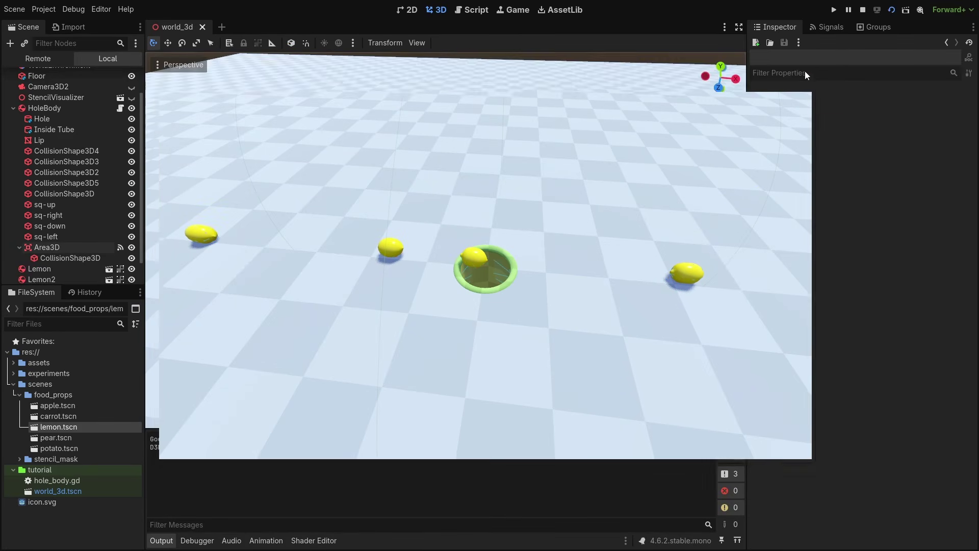
# Clear the Area3D's collision layers, make its mask detect only layer 2 and run the scene
pyautogui.click(52, 231)
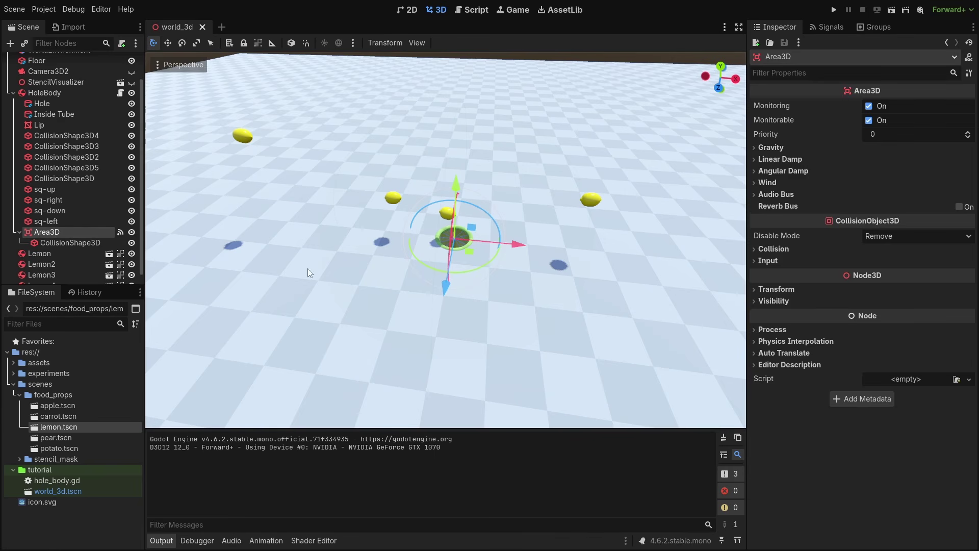
pyautogui.click(791, 250)
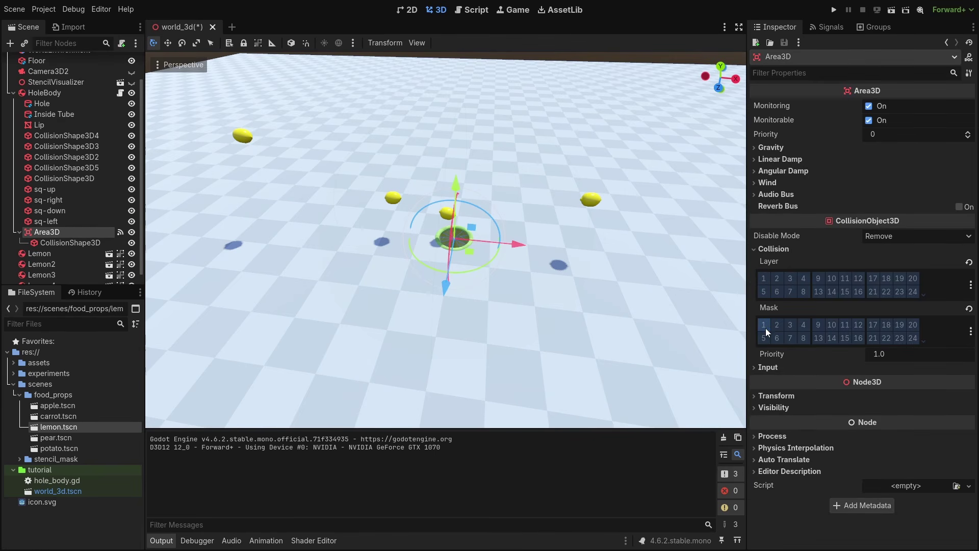
pyautogui.click(780, 326)
pyautogui.press('F6')
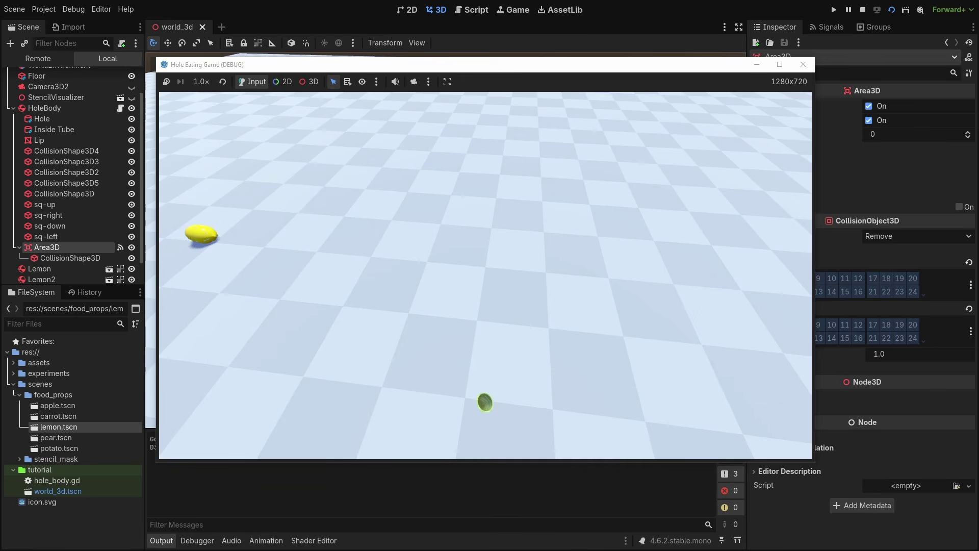
# Stop the game, leave HoleBody on collision layer 5 only with an empty collision mask, and run the scene again
pyautogui.press('F8')
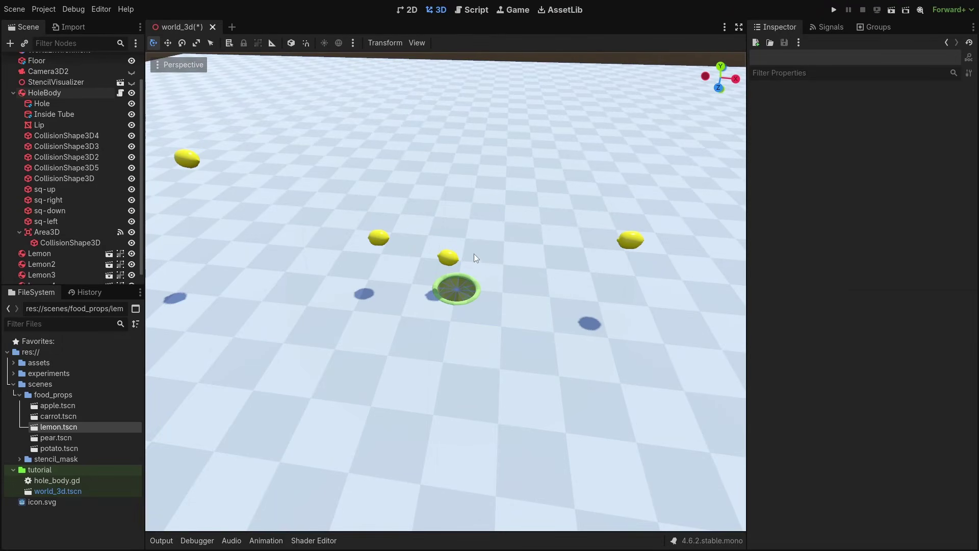
pyautogui.click(69, 94)
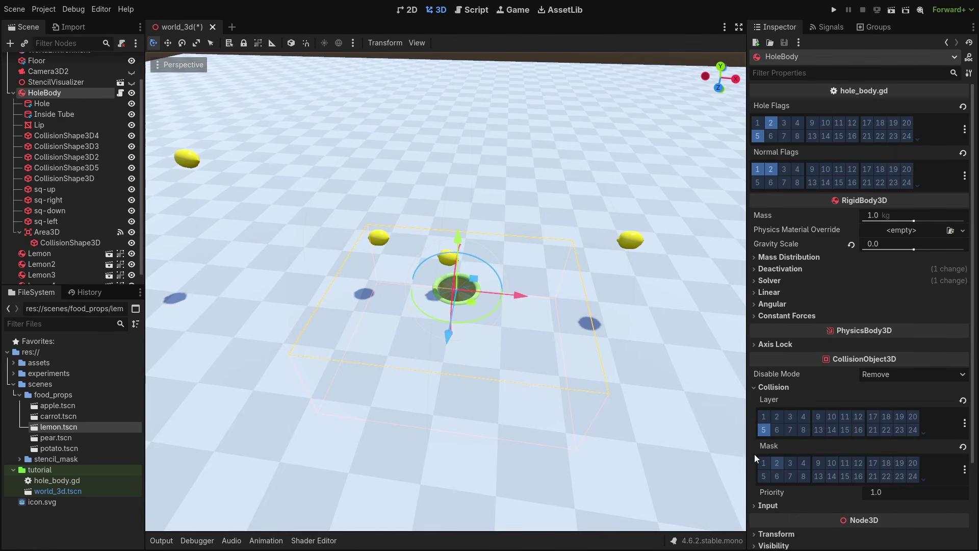
pyautogui.press('F6')
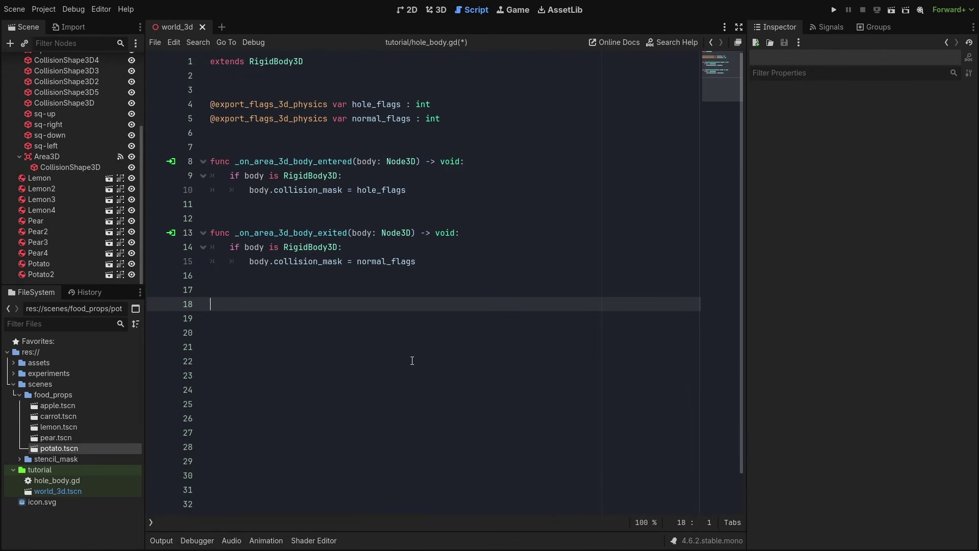
# Add an _input function that raycasts from mouse presses into target_pos, and a _process function that keeps the current y and lerps global_position by delta
pyautogui.write('func _input(event: InputEvent) -> void: \tif event is InputEventMouseButton: \t\tif event.pressed and not event.is_echo(): \t\t\tvar mouse_position = get_viewport().get_mouse_position() \t\t\tvar camera = get_viewport().get_camera_3d() \t\t\tvar ray_origin = camera.project_ray_origin(mouse_position) \t\t\tvar ray_end = ray_origin + camera.project_ray_normal(mouse_position) * 100 \t\t\tvar space_state = get_world_3d().direct_space_state \t\t\tvar query := PhysicsRayQueryParameters3D.new() \t\t\tquery.from = ray_origin \t\t\tquery.to = ray_end \t\t\tvar raycast = space_state.intersect_ray(query) \t\t\tif raycast: \t\t\t\ttarget_pos = raycast["position"]  var target_pos: Vector3 func _process(delta: float) -> void: \ttarget_pos.y = global_position.y \tglobal_position = global_position.lerp(target_pos, delta)')
pyautogui.scroll(-3, 497, 368)
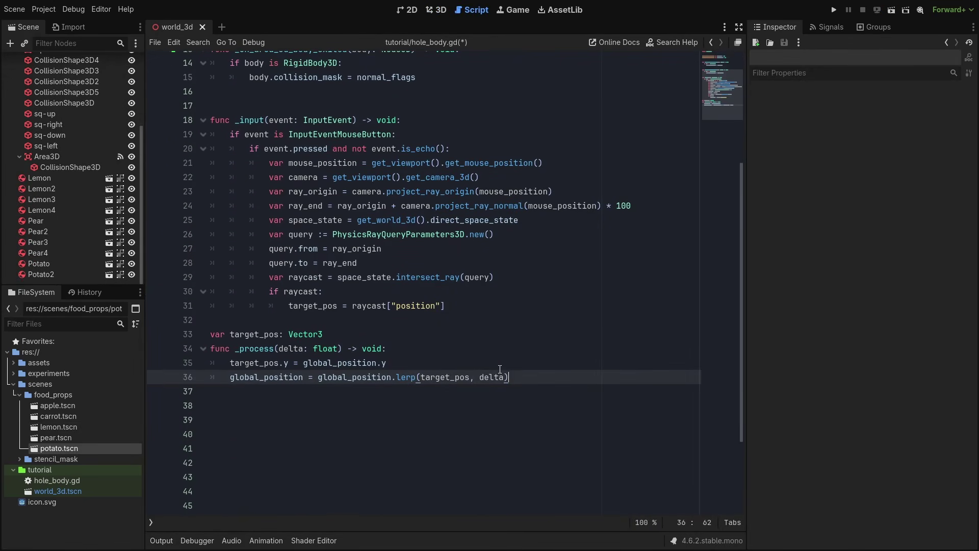
# Test the mouse-driven hole in the running game by steering it to the nearby lemon and on to the group of pears
pyautogui.click(688, 314)
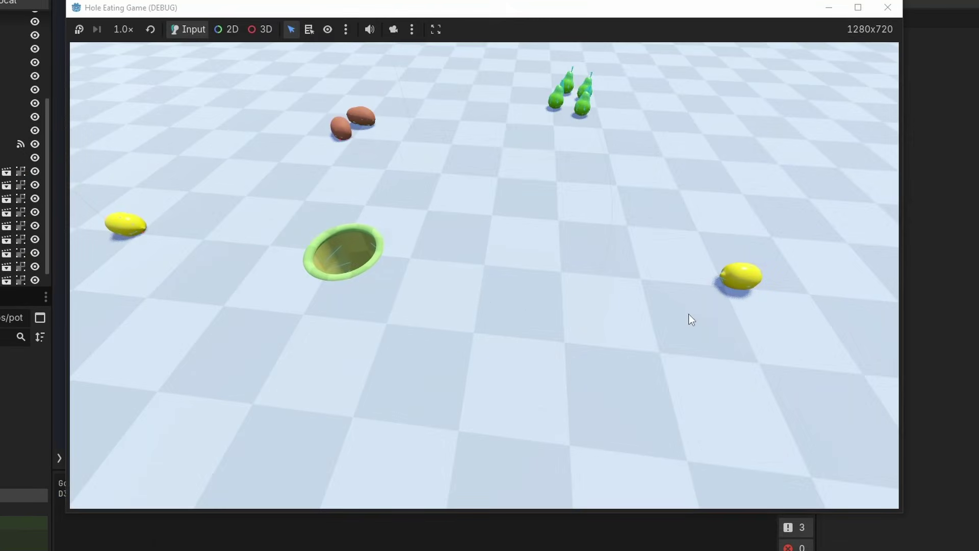
pyautogui.click(788, 303)
pyautogui.click(811, 282)
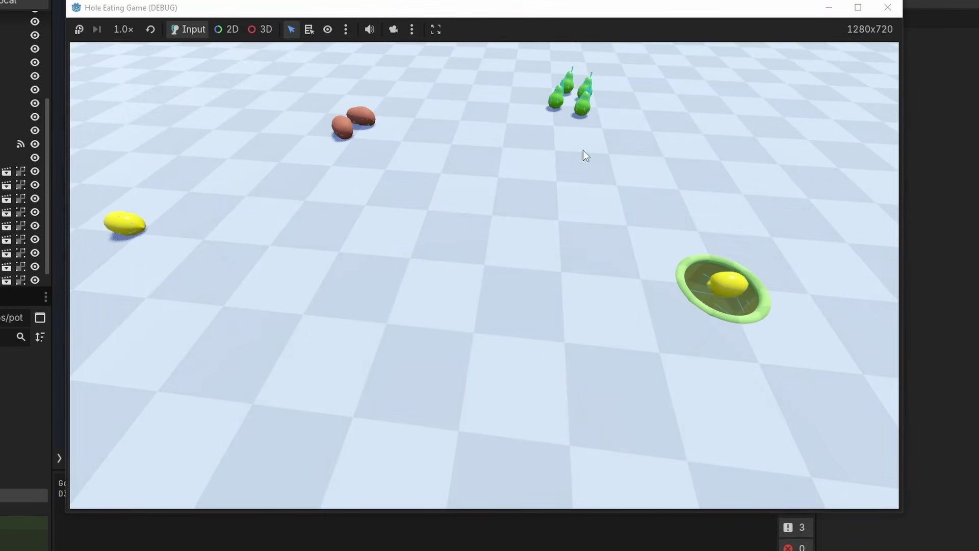
pyautogui.click(532, 86)
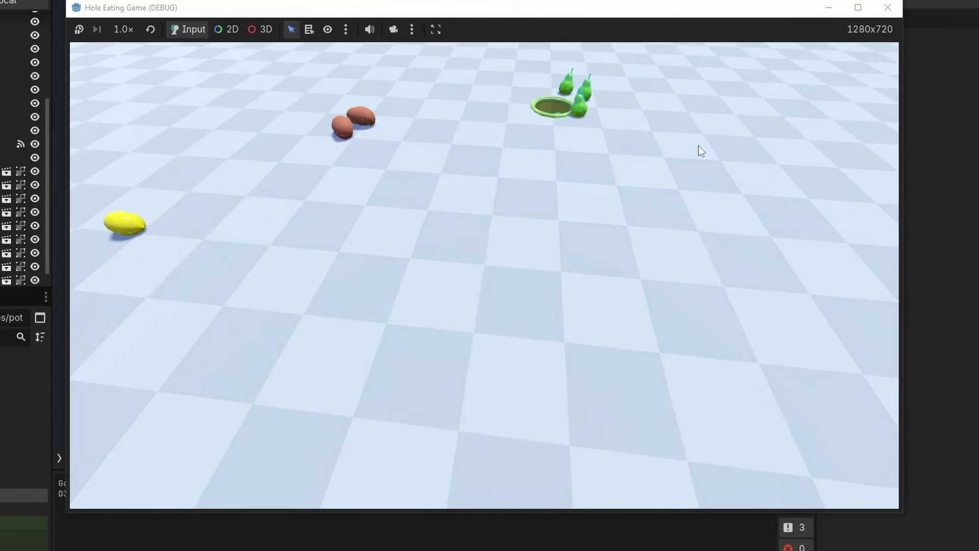
pyautogui.click(698, 146)
pyautogui.click(530, 77)
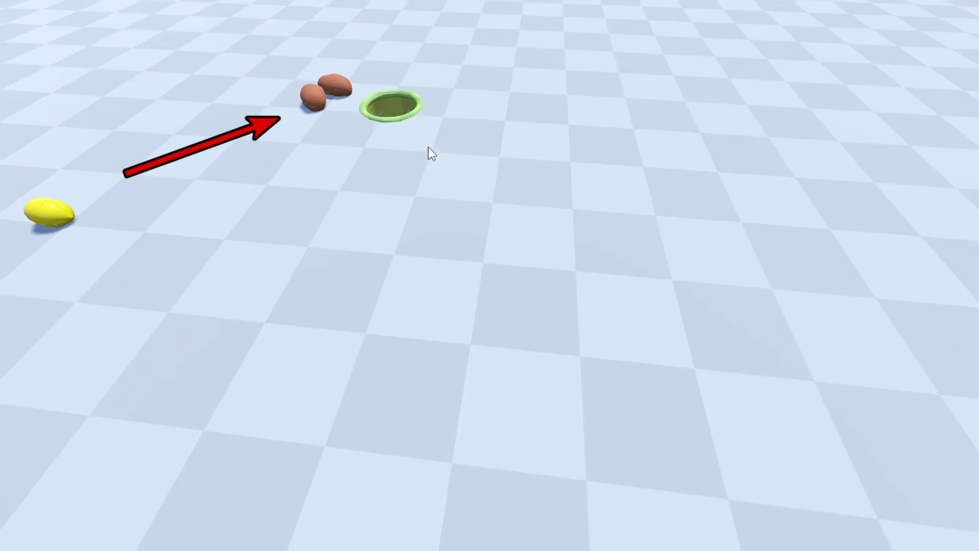
# Continue the playtest by moving the hole back and forth past the two potatoes to check whether they fall in
pyautogui.click(703, 258)
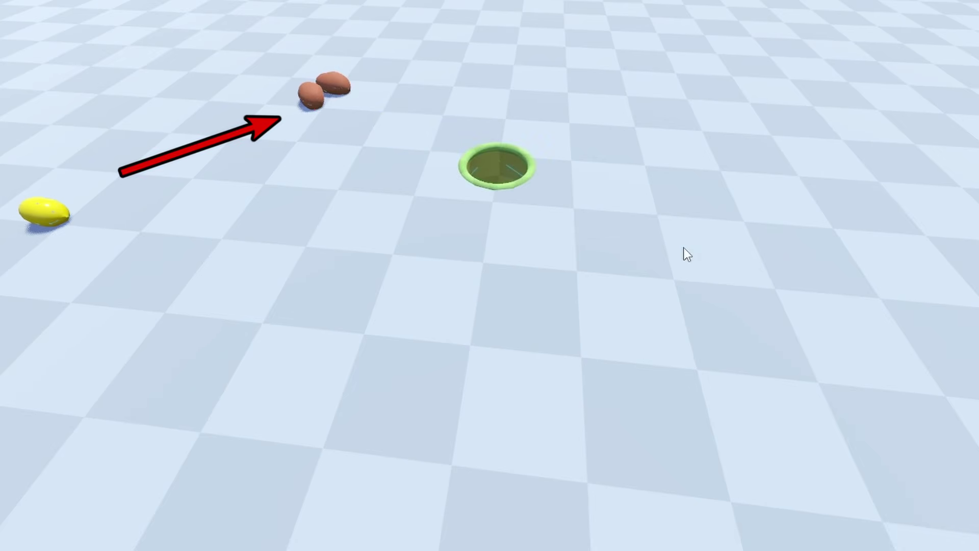
pyautogui.click(311, 116)
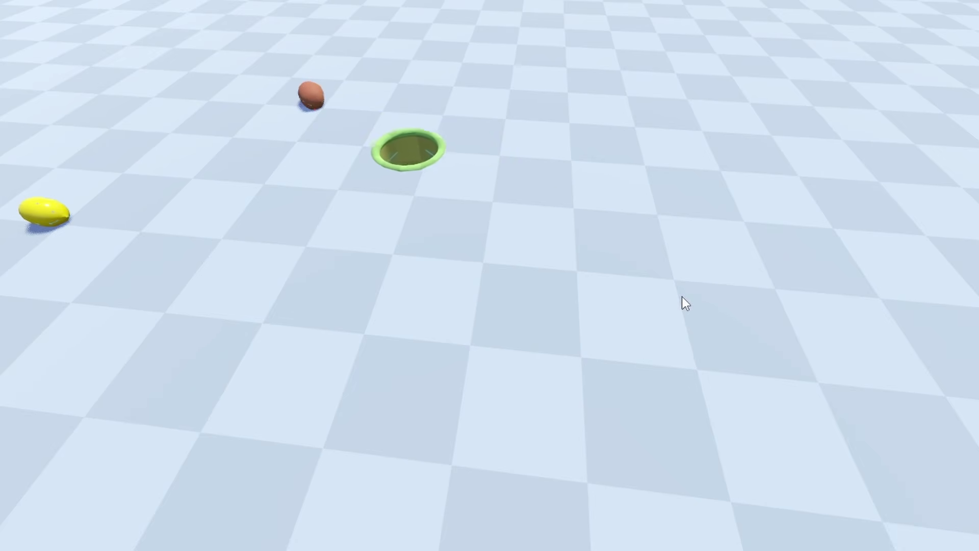
pyautogui.click(690, 304)
pyautogui.click(306, 167)
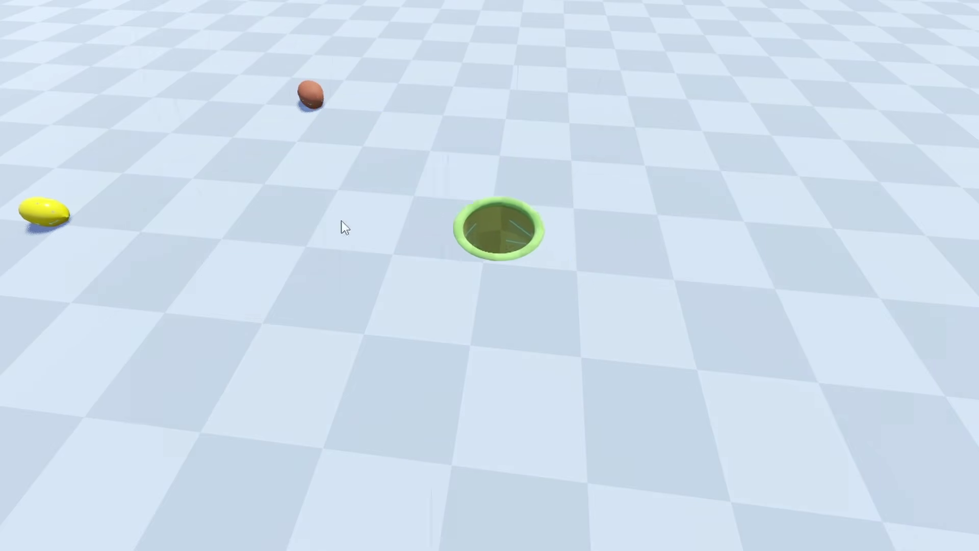
pyautogui.click(770, 305)
pyautogui.click(240, 61)
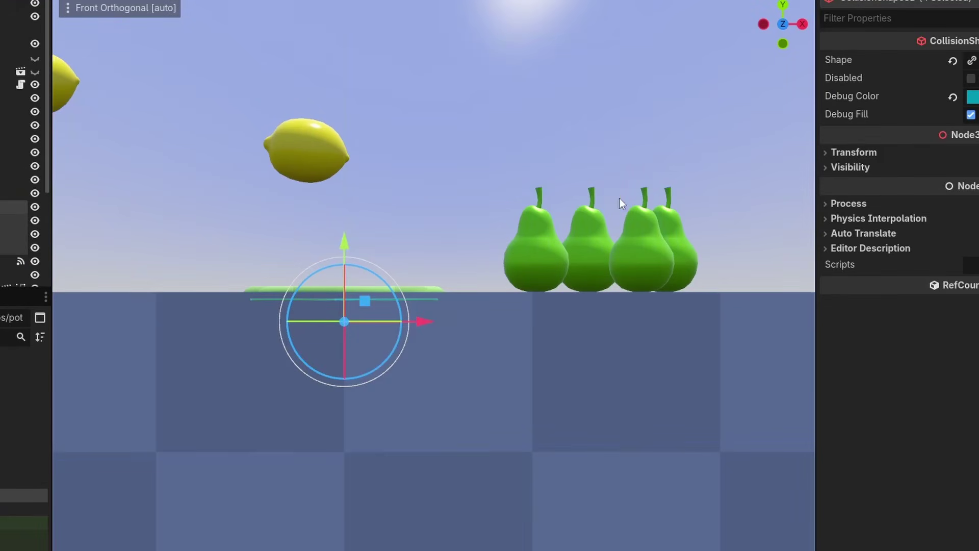
# Hide the Floor, raise all nine HoleBody collision shapes from CollisionShape3D4 to sq-left slightly, and show the Floor again
pyautogui.click(34, 44)
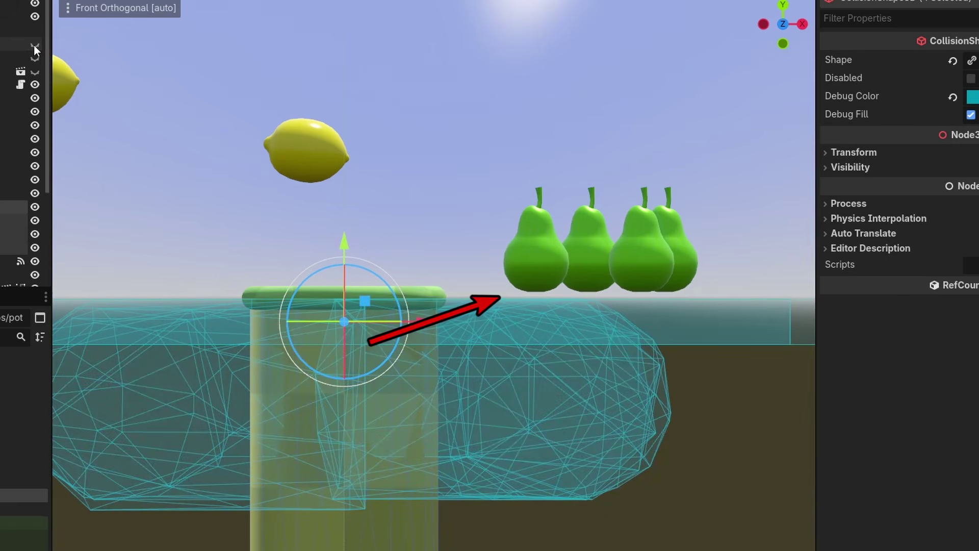
pyautogui.click(34, 44)
pyautogui.click(34, 45)
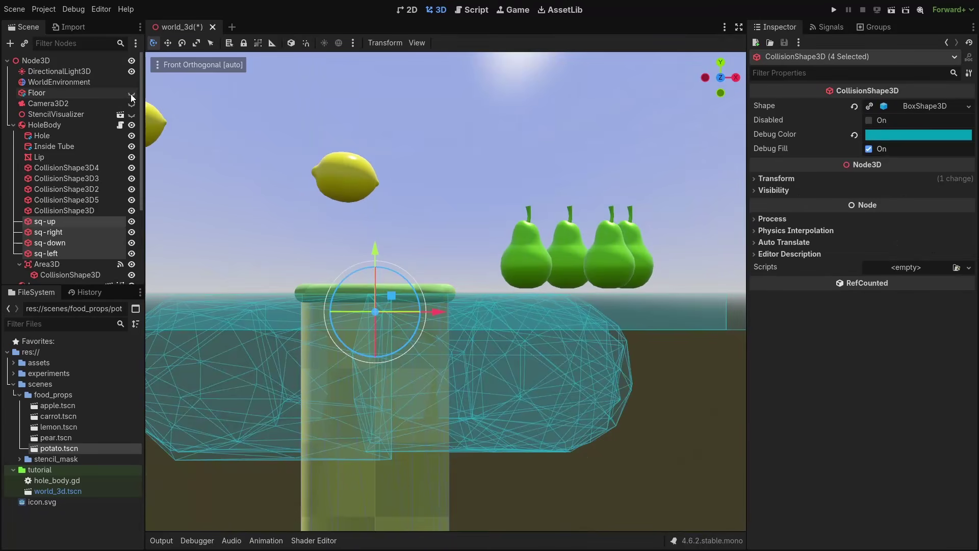
pyautogui.click(81, 170)
pyautogui.keyDown('shift'); pyautogui.click(72, 253); pyautogui.keyUp('shift')
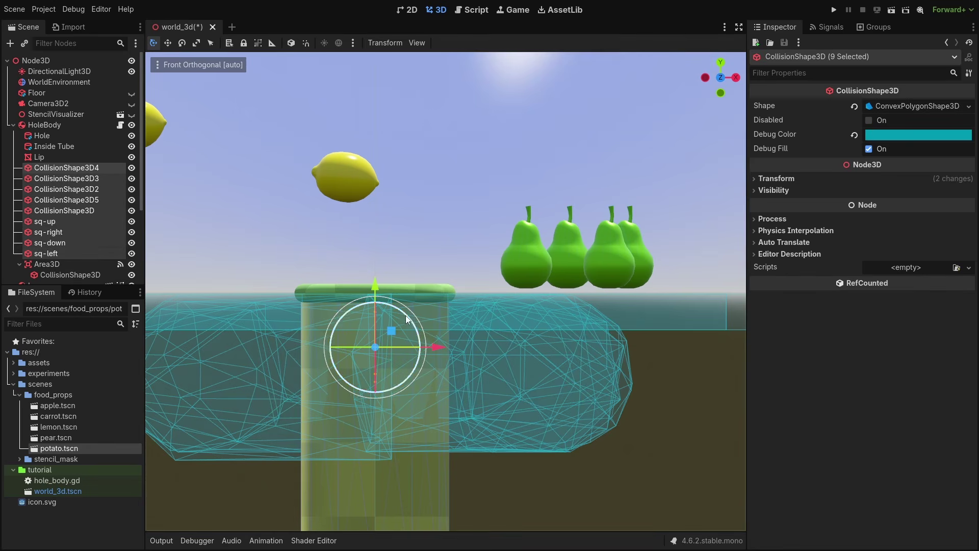
pyautogui.moveTo(376, 286); pyautogui.dragTo(377, 281)
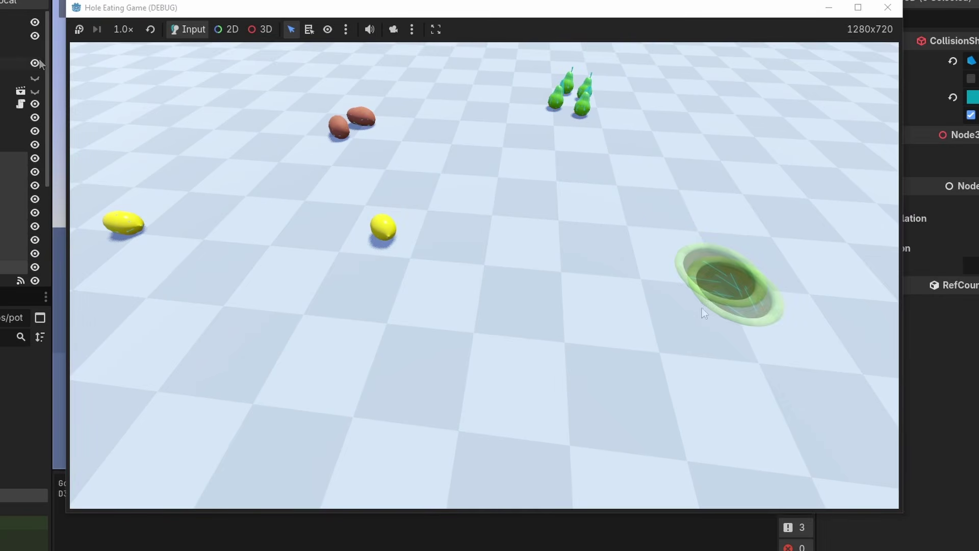
pyautogui.click(35, 64)
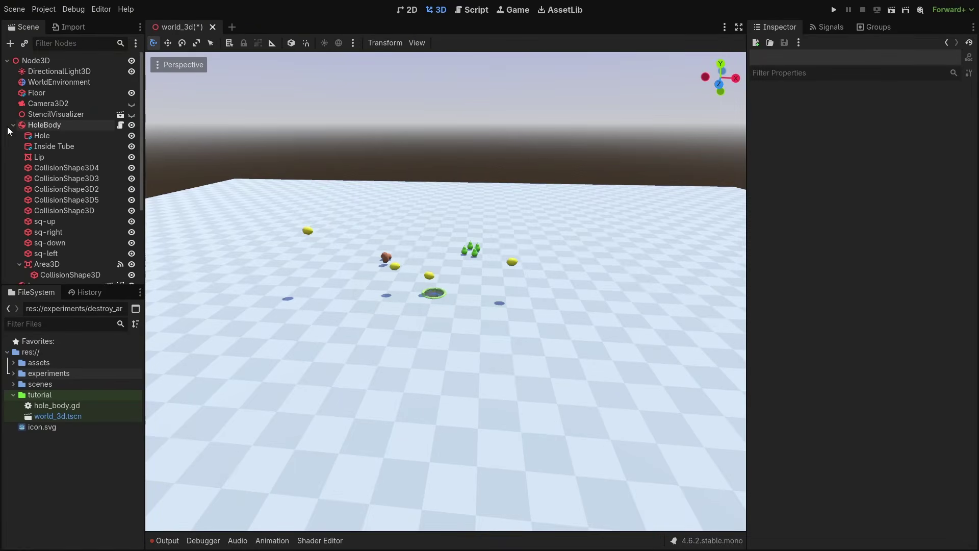
# Add a second Area3D named DestroyArea under HoleBody and give it a CollisionShape3D child
pyautogui.click(7, 127)
pyautogui.hotkey('ctrl', 'a')
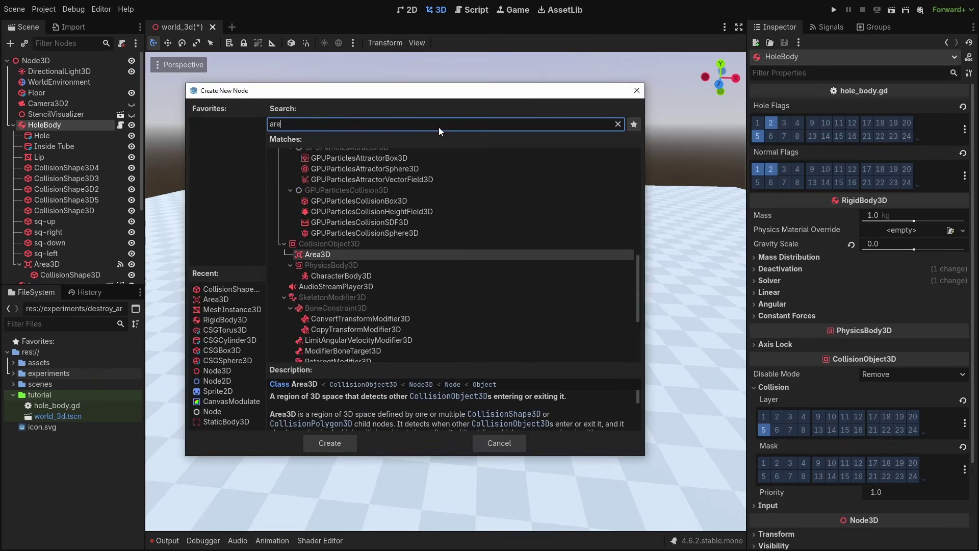
pyautogui.press('Return')
pyautogui.hotkey('ctrl', 'a')
pyautogui.write('collision')
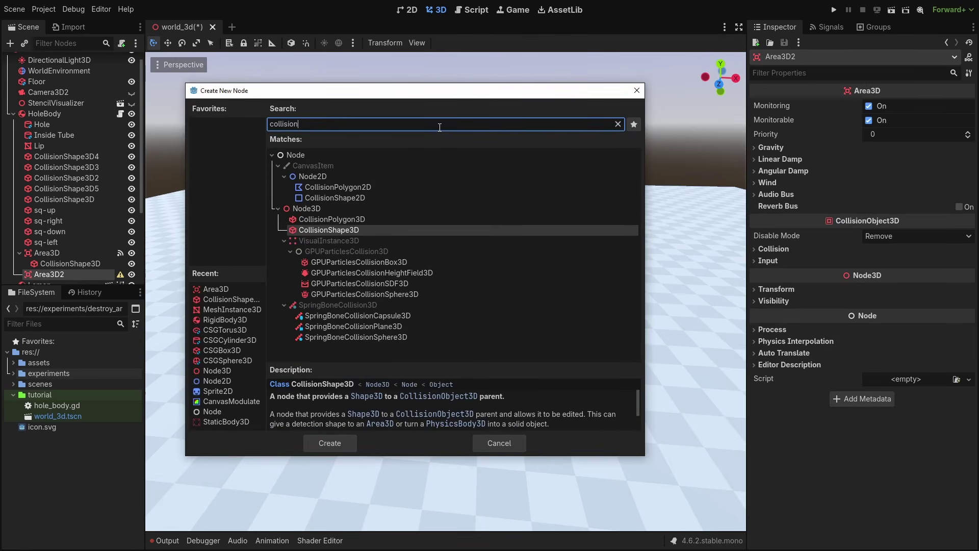
pyautogui.press('Return')
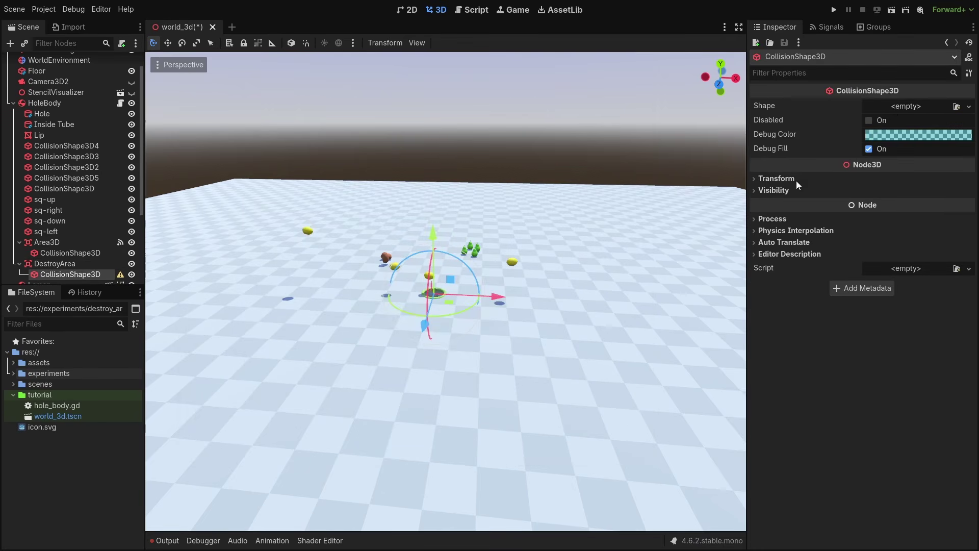
# Give DestroyArea's collision shape a BoxShape3D sized 20 m in x and 20 m in z
pyautogui.click(918, 105)
pyautogui.click(913, 123)
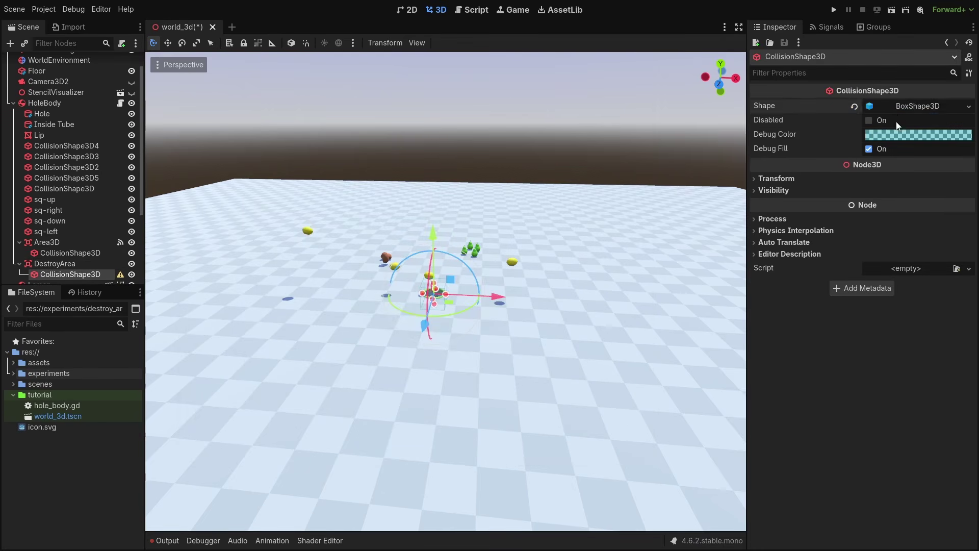
pyautogui.click(790, 136)
pyautogui.write('20')
pyautogui.press('Tab')
pyautogui.press('Tab')
pyautogui.write('20')
pyautogui.press('Return')
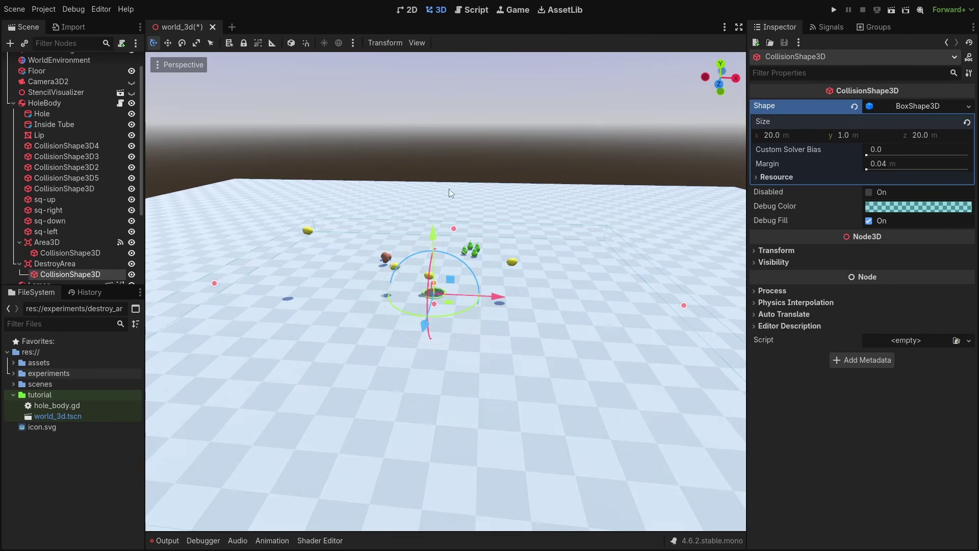
# Lower DestroyArea's collision box below the floor and start attaching a script to the DestroyArea node
pyautogui.moveTo(449, 190); pyautogui.dragTo(466, 312, button='middle')
pyautogui.scroll(-2, 466, 312)
pyautogui.moveTo(436, 231); pyautogui.dragTo(436, 326)
pyautogui.moveTo(444, 321); pyautogui.dragTo(331, 249, button='middle')
pyautogui.click(55, 263)
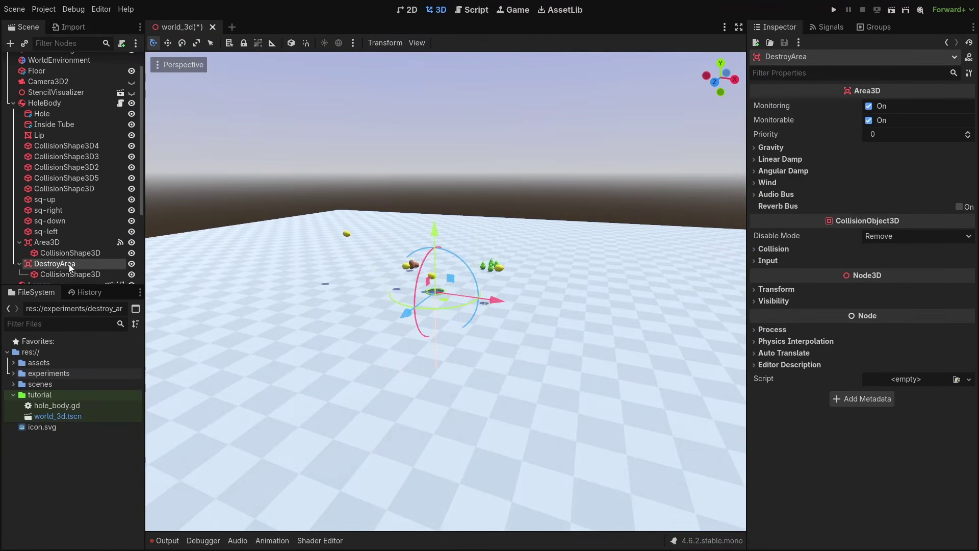
pyautogui.click(122, 44)
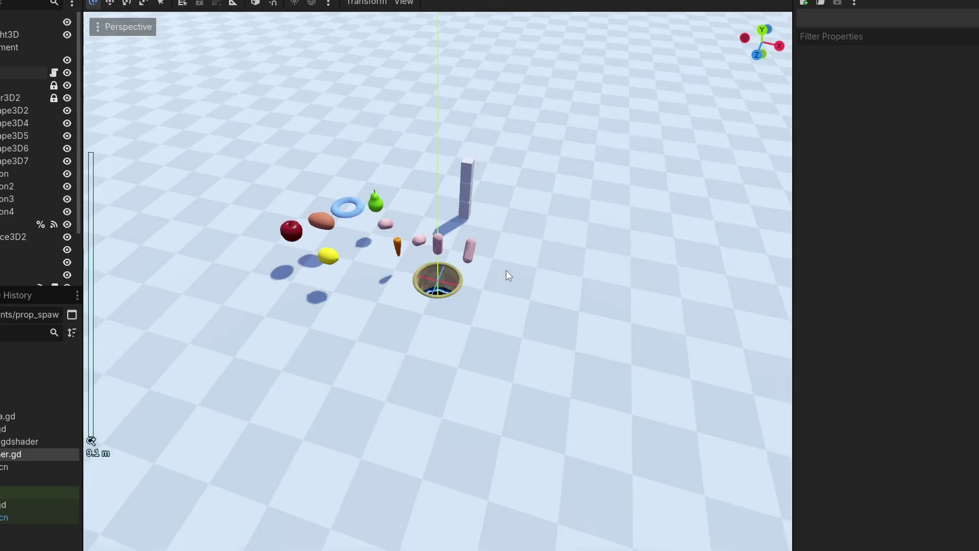
# Run the experiments/world_3d.tscn scene and steer its hole among the props with the virtual joystick
pyautogui.scroll(5, 506, 271)
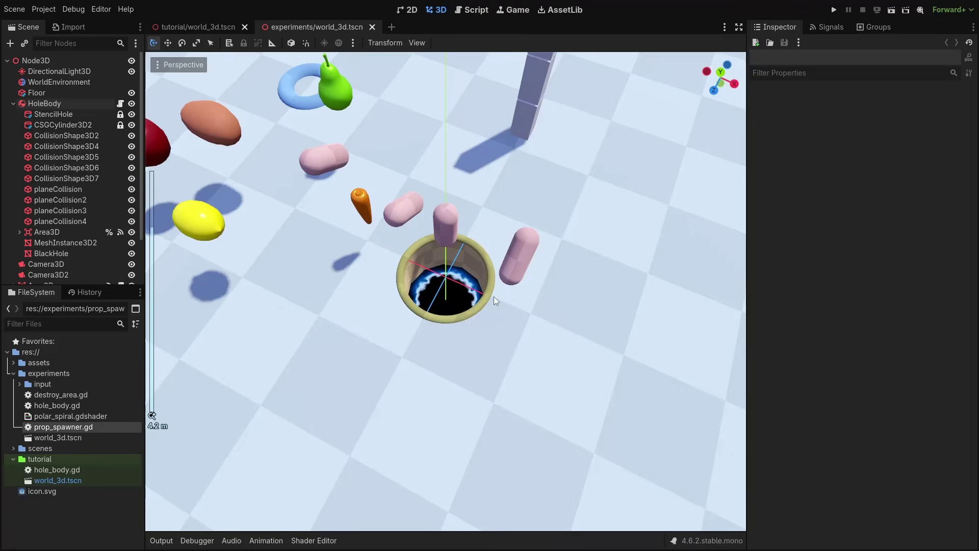
pyautogui.scroll(-5, 495, 285)
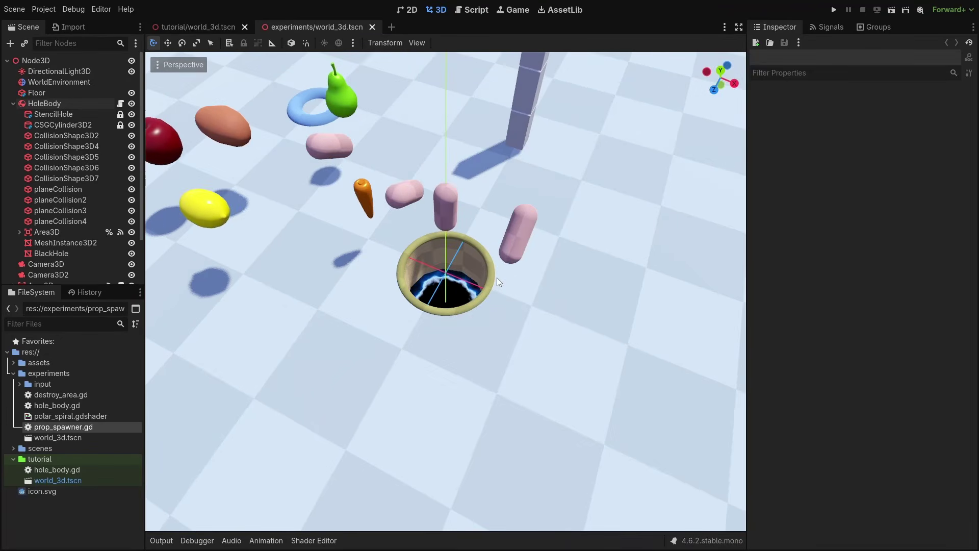
pyautogui.press('F6')
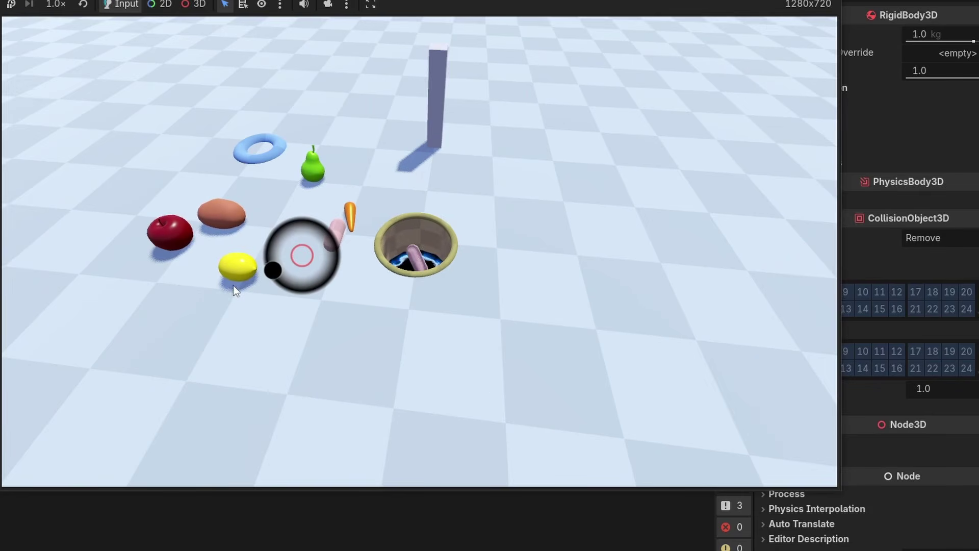
pyautogui.moveTo(234, 286)
pyautogui.mouseDown()
pyautogui.moveTo(194, 301)
pyautogui.moveTo(196, 343)
pyautogui.mouseUp()
pyautogui.moveTo(626, 457)
pyautogui.mouseDown()
pyautogui.moveTo(436, 377)
pyautogui.moveTo(541, 441)
pyautogui.moveTo(515, 368)
pyautogui.moveTo(668, 345)
pyautogui.mouseUp()
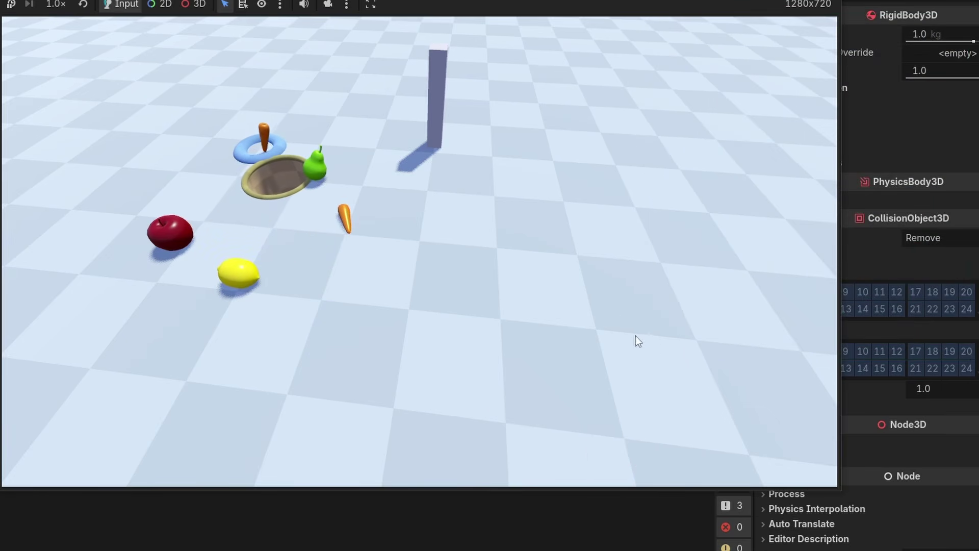
pyautogui.moveTo(593, 284)
pyautogui.mouseDown()
pyautogui.moveTo(702, 367)
pyautogui.moveTo(704, 219)
pyautogui.moveTo(671, 120)
pyautogui.mouseUp()
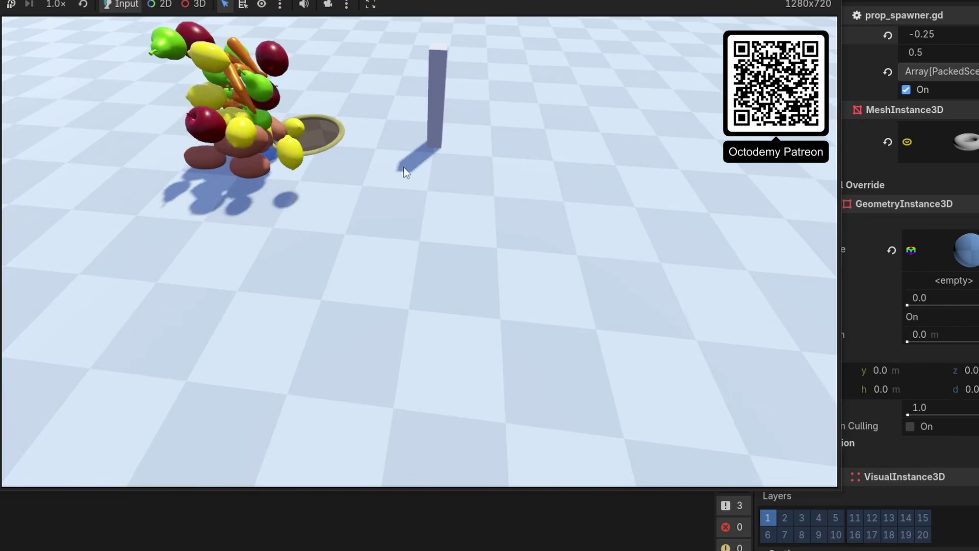
pyautogui.moveTo(336, 197)
pyautogui.mouseDown()
pyautogui.moveTo(275, 257)
pyautogui.moveTo(478, 331)
pyautogui.moveTo(439, 311)
pyautogui.moveTo(446, 407)
pyautogui.moveTo(627, 335)
pyautogui.moveTo(188, 261)
pyautogui.moveTo(229, 306)
pyautogui.mouseUp()
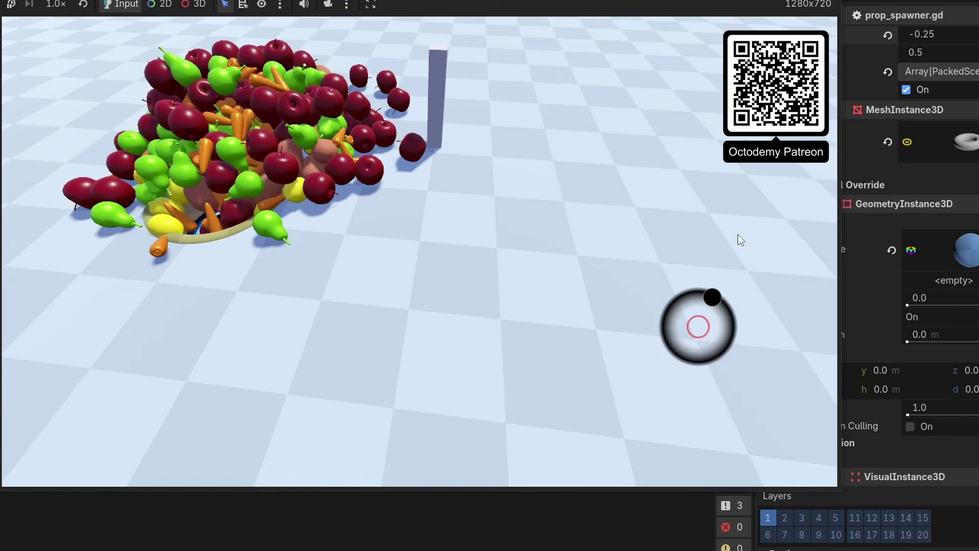